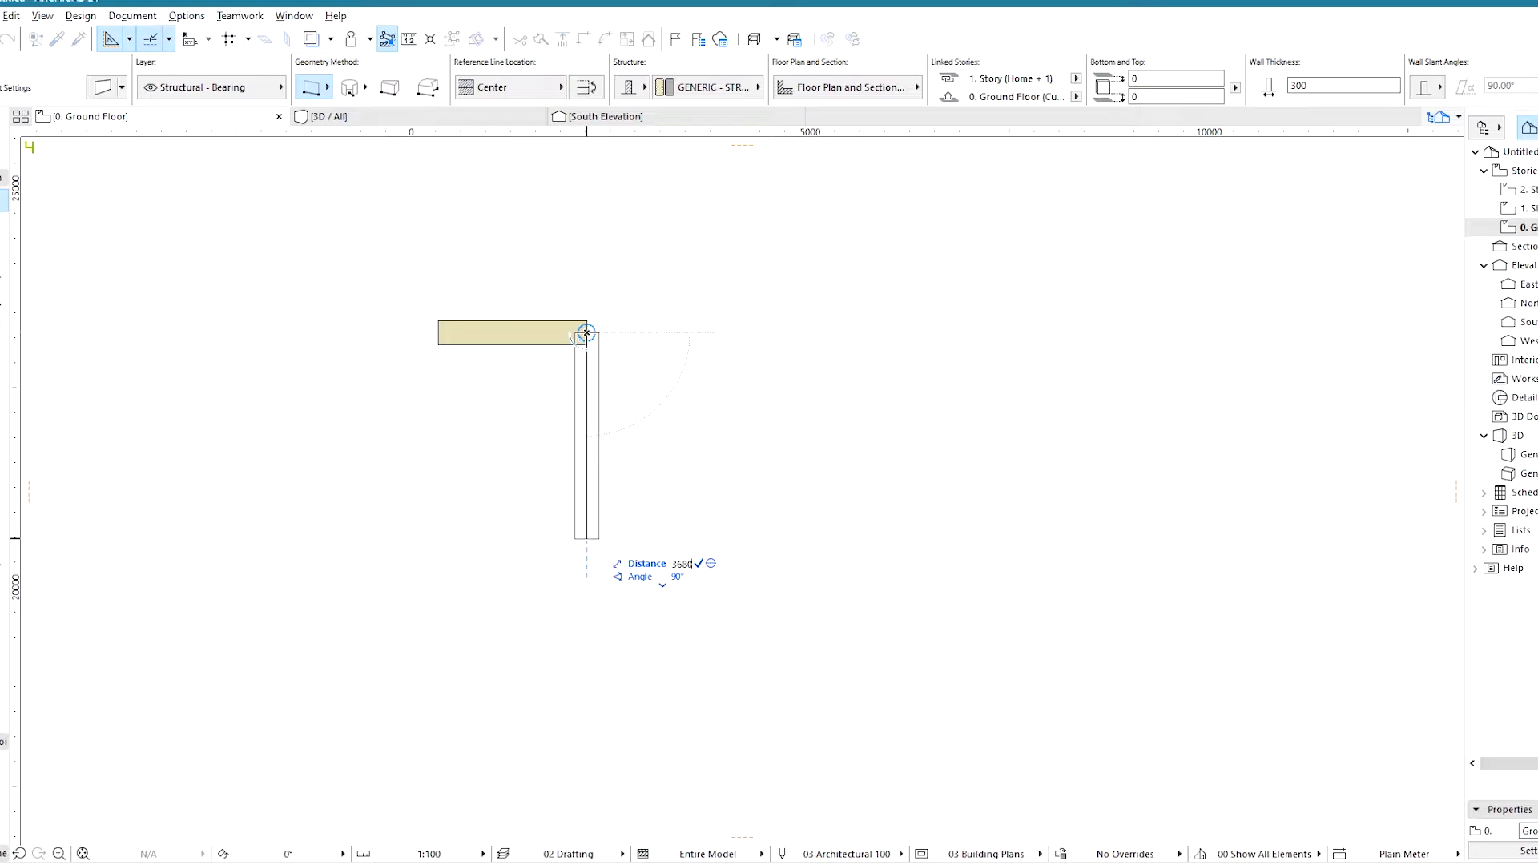
Step: Draw a 4230 mm wall rightward from the top wall's junction and a 3700 mm wall downward from the top wall's left end
{"action": "left_click", "coordinate": [587, 333]}
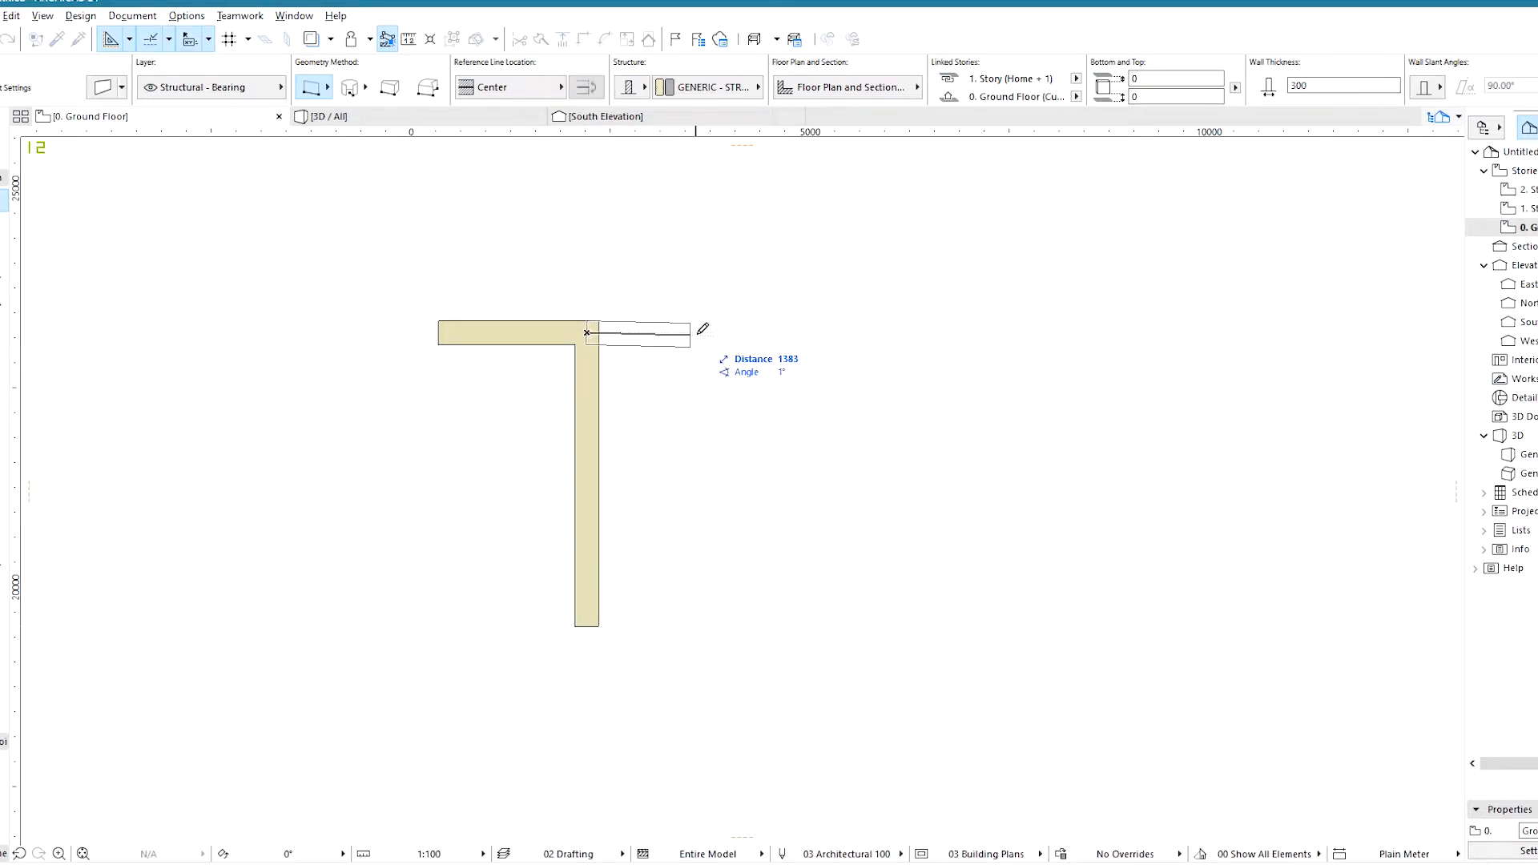
{"action": "type", "text": "4230"}
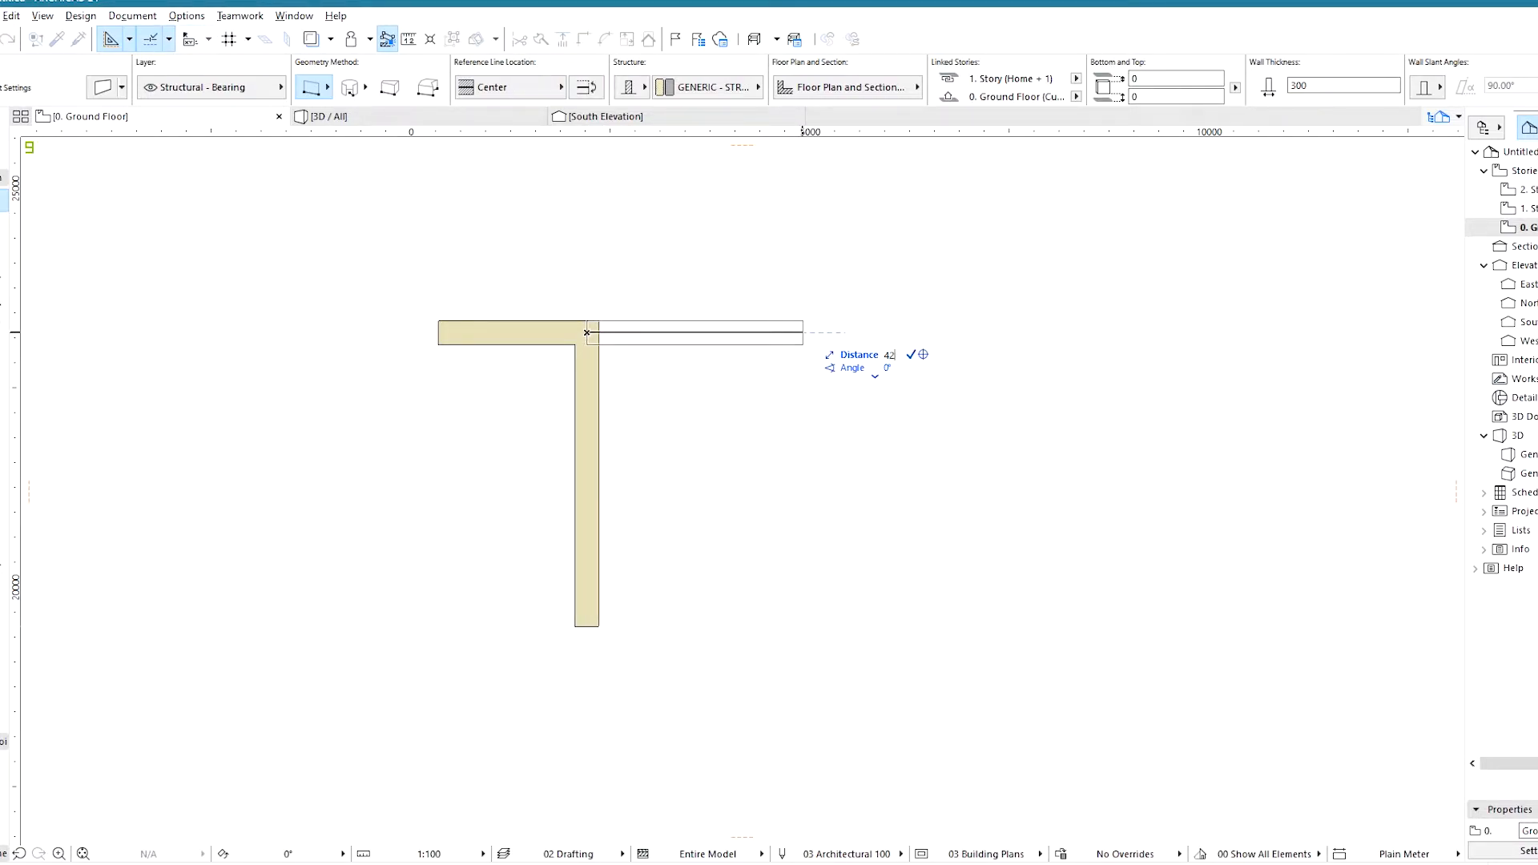
{"action": "key", "text": "Return"}
{"action": "left_click", "coordinate": [439, 331]}
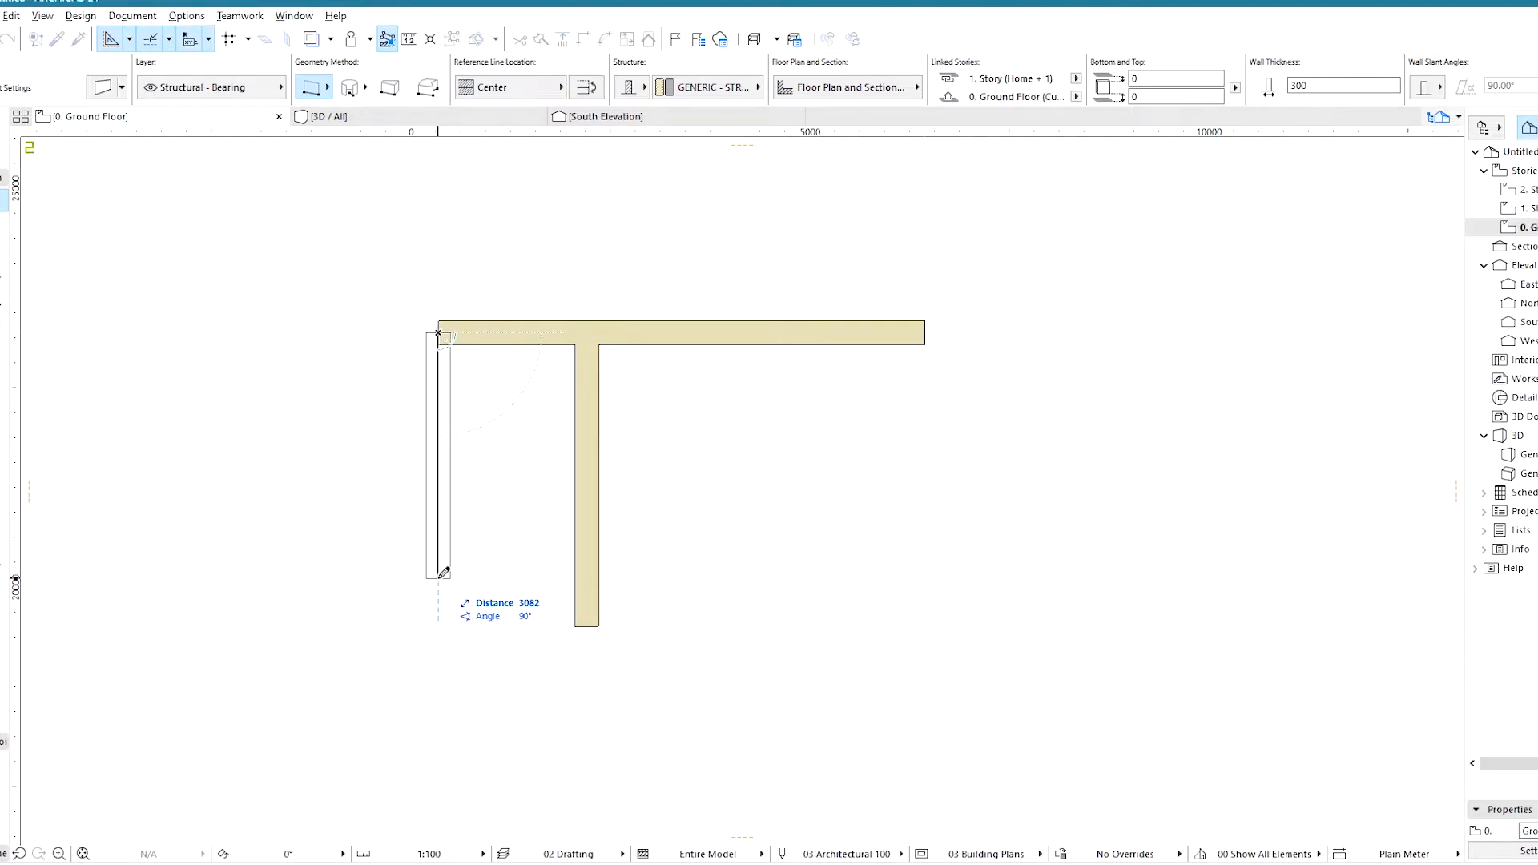
{"action": "type", "text": "3700"}
{"action": "key", "text": "Return"}
Step: Continue the left outer wall 760 mm downward from its lower end
{"action": "scroll", "coordinate": [440, 624], "scroll_direction": "down", "scroll_amount": 1}
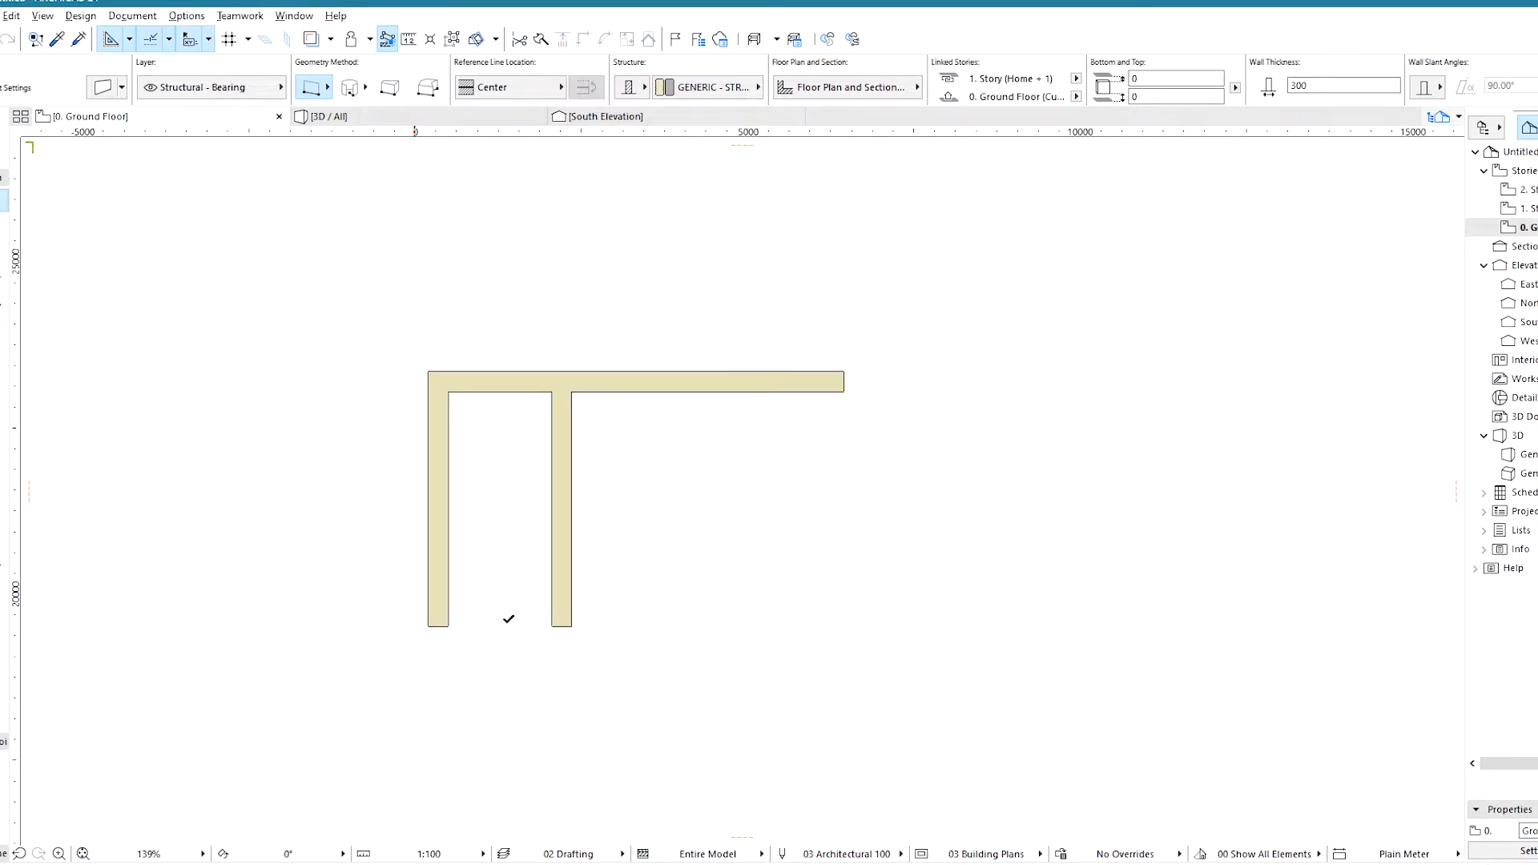
{"action": "scroll", "coordinate": [474, 680], "scroll_direction": "down", "scroll_amount": 1}
{"action": "scroll", "coordinate": [471, 543], "scroll_direction": "up", "scroll_amount": 3}
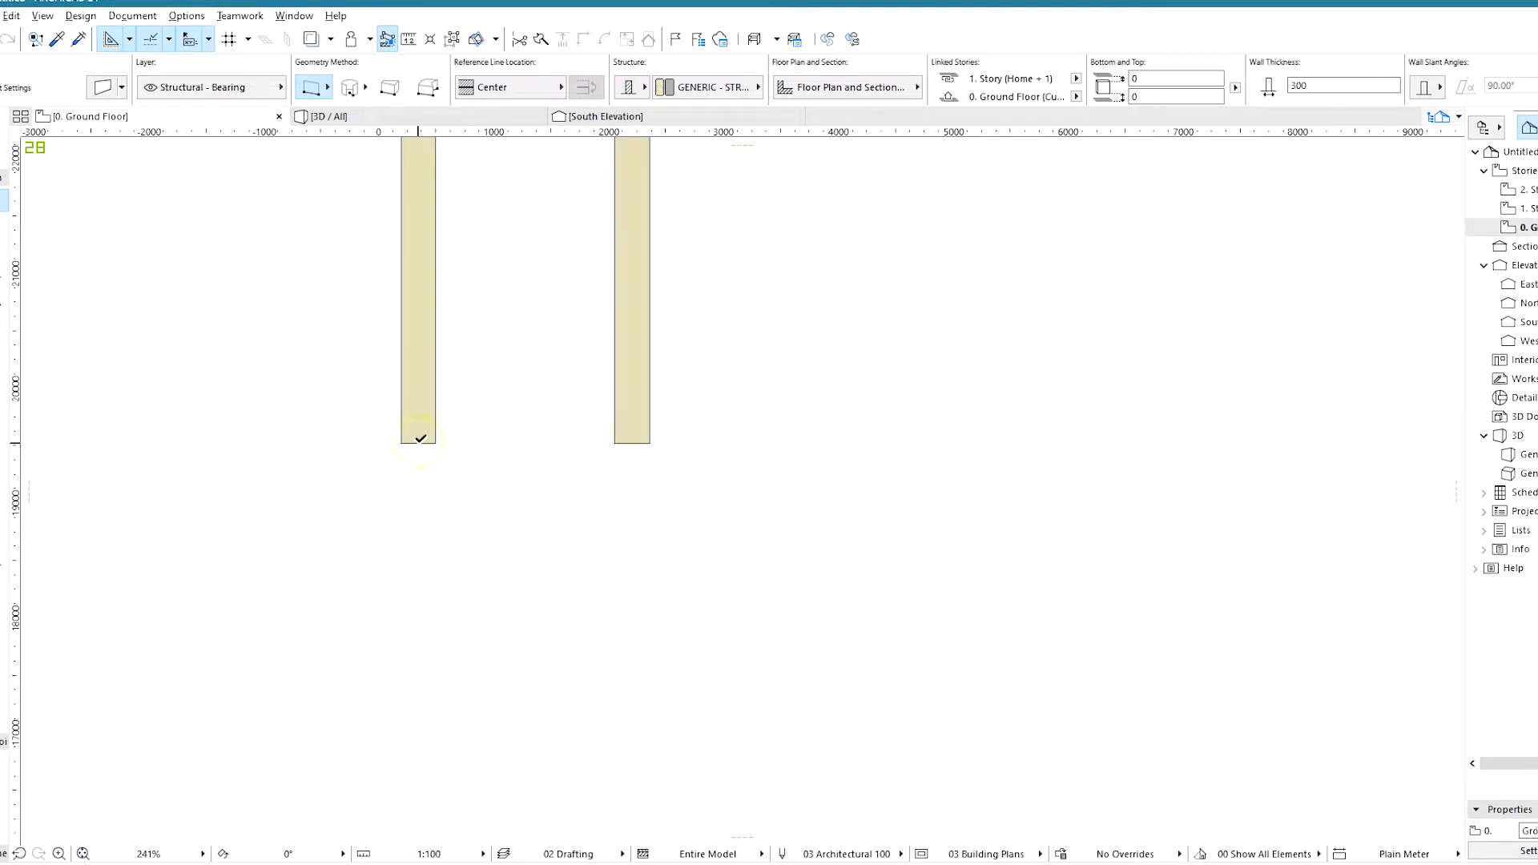
{"action": "left_click", "coordinate": [419, 442]}
{"action": "type", "text": "760"}
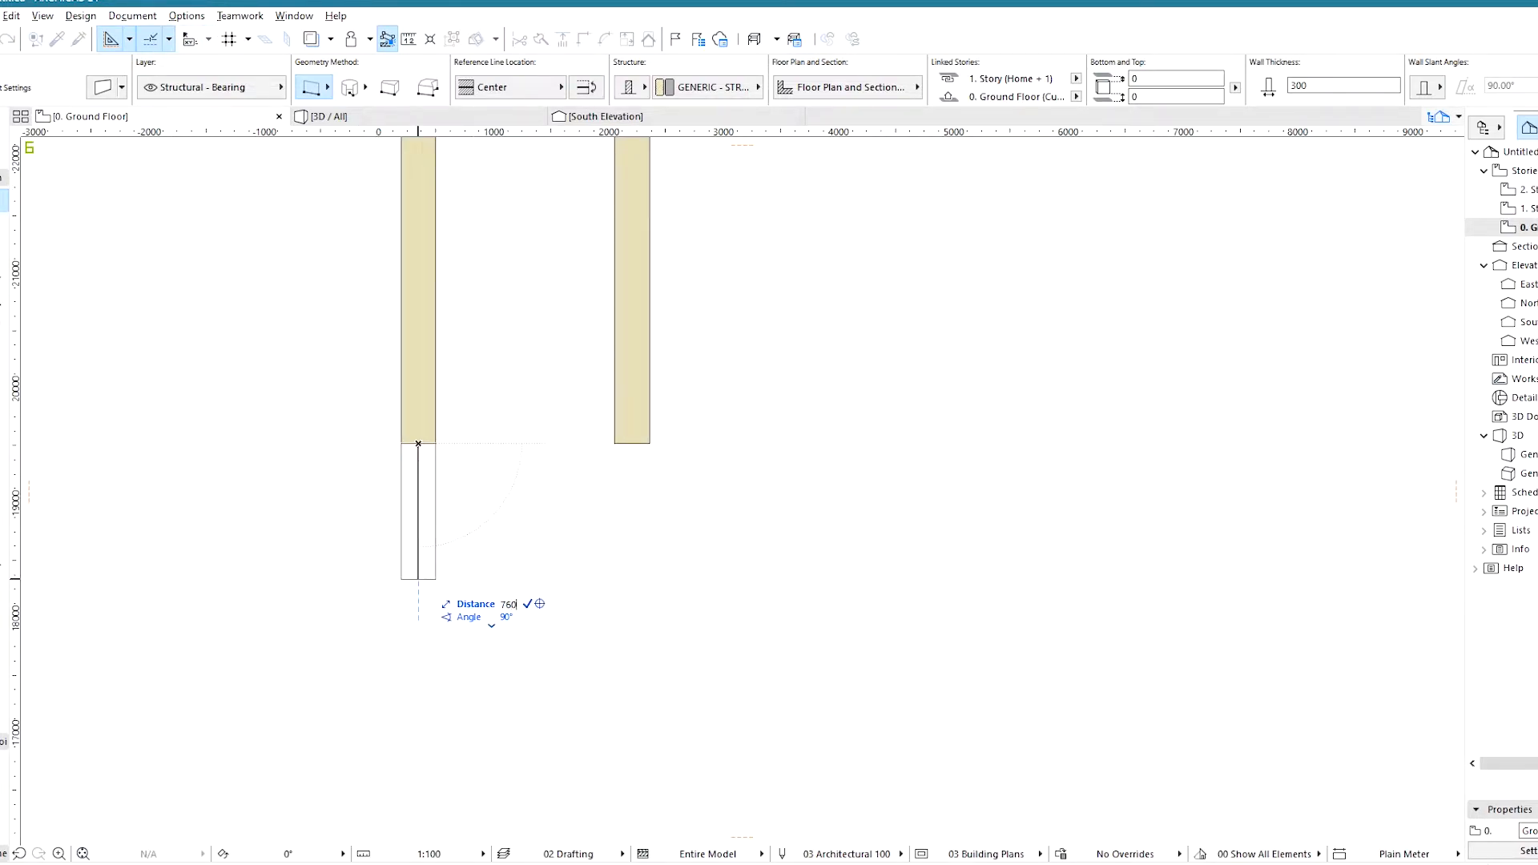
{"action": "key", "text": "Return"}
Step: Draw a wall joining the inner wall's lower end to the left wall, and another running rightward from the left wall's bottom end
{"action": "left_click", "coordinate": [631, 443]}
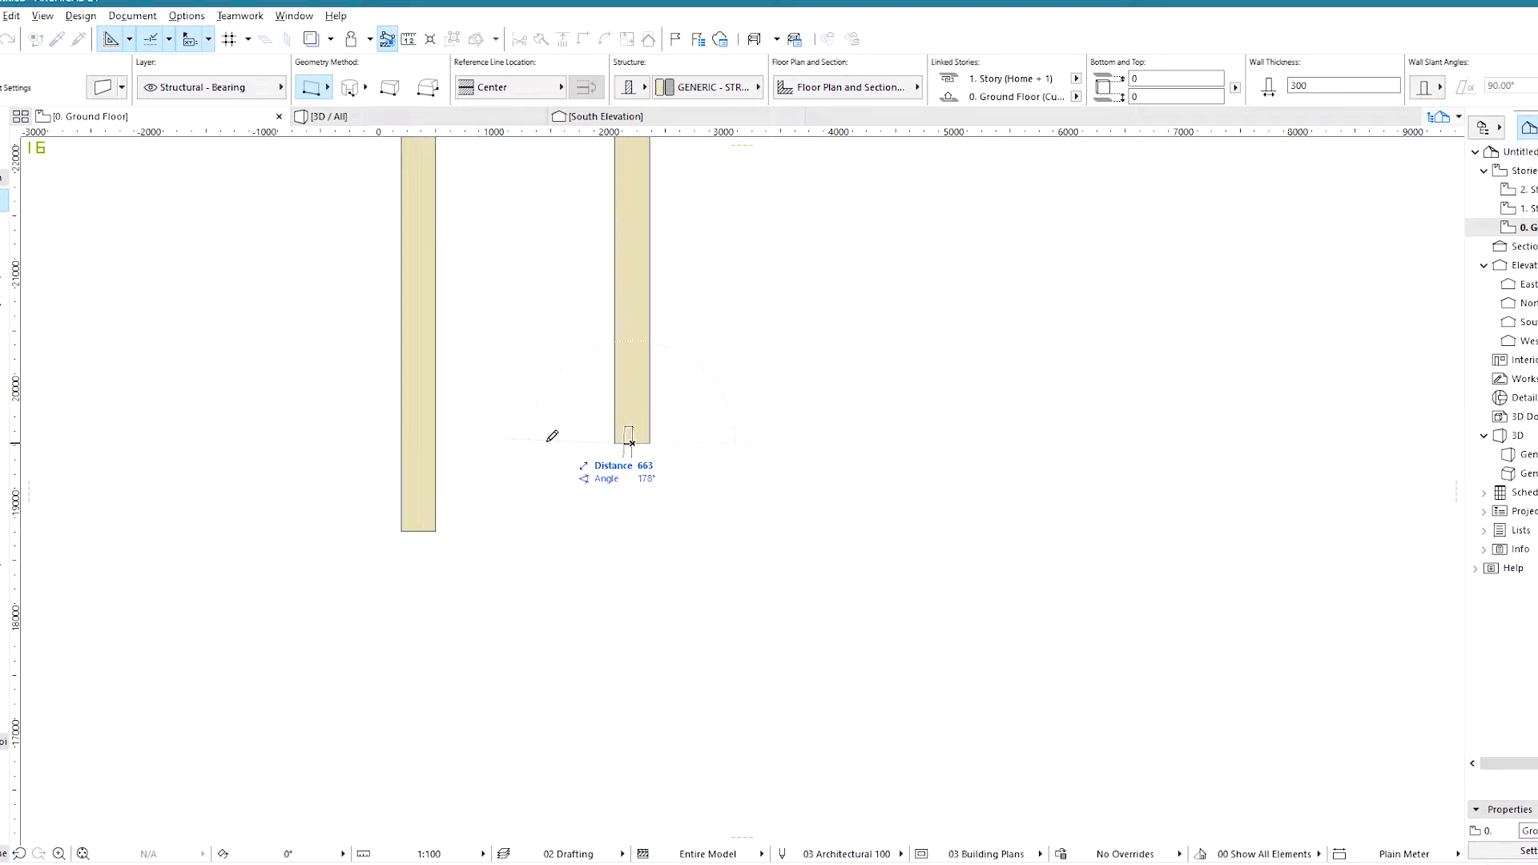
{"action": "left_click", "coordinate": [420, 443]}
{"action": "scroll", "coordinate": [576, 532], "scroll_direction": "down", "scroll_amount": 1}
{"action": "left_click", "coordinate": [445, 526]}
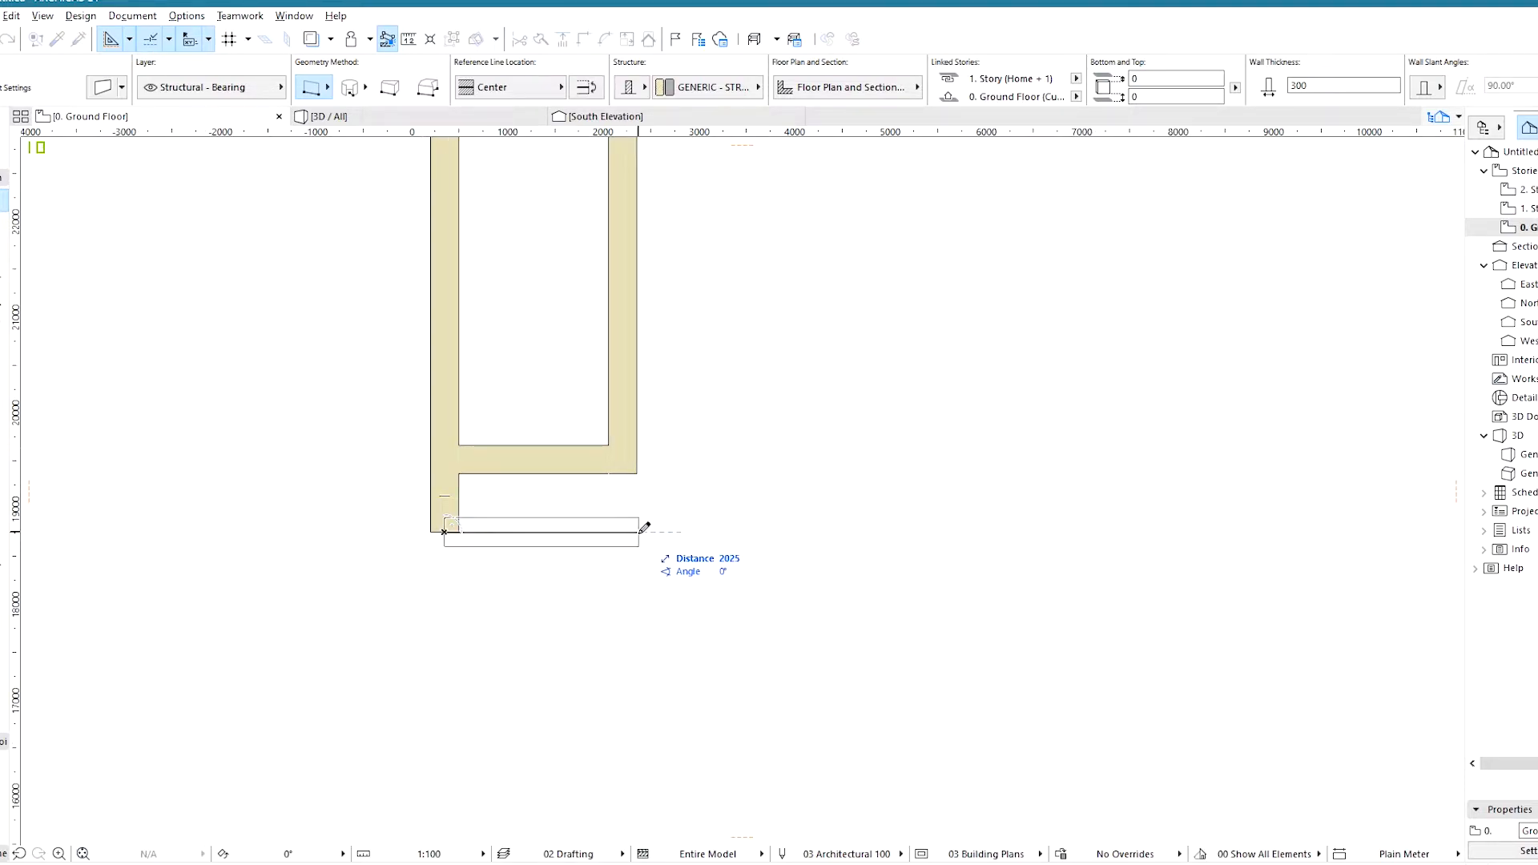
{"action": "left_click", "coordinate": [602, 532]}
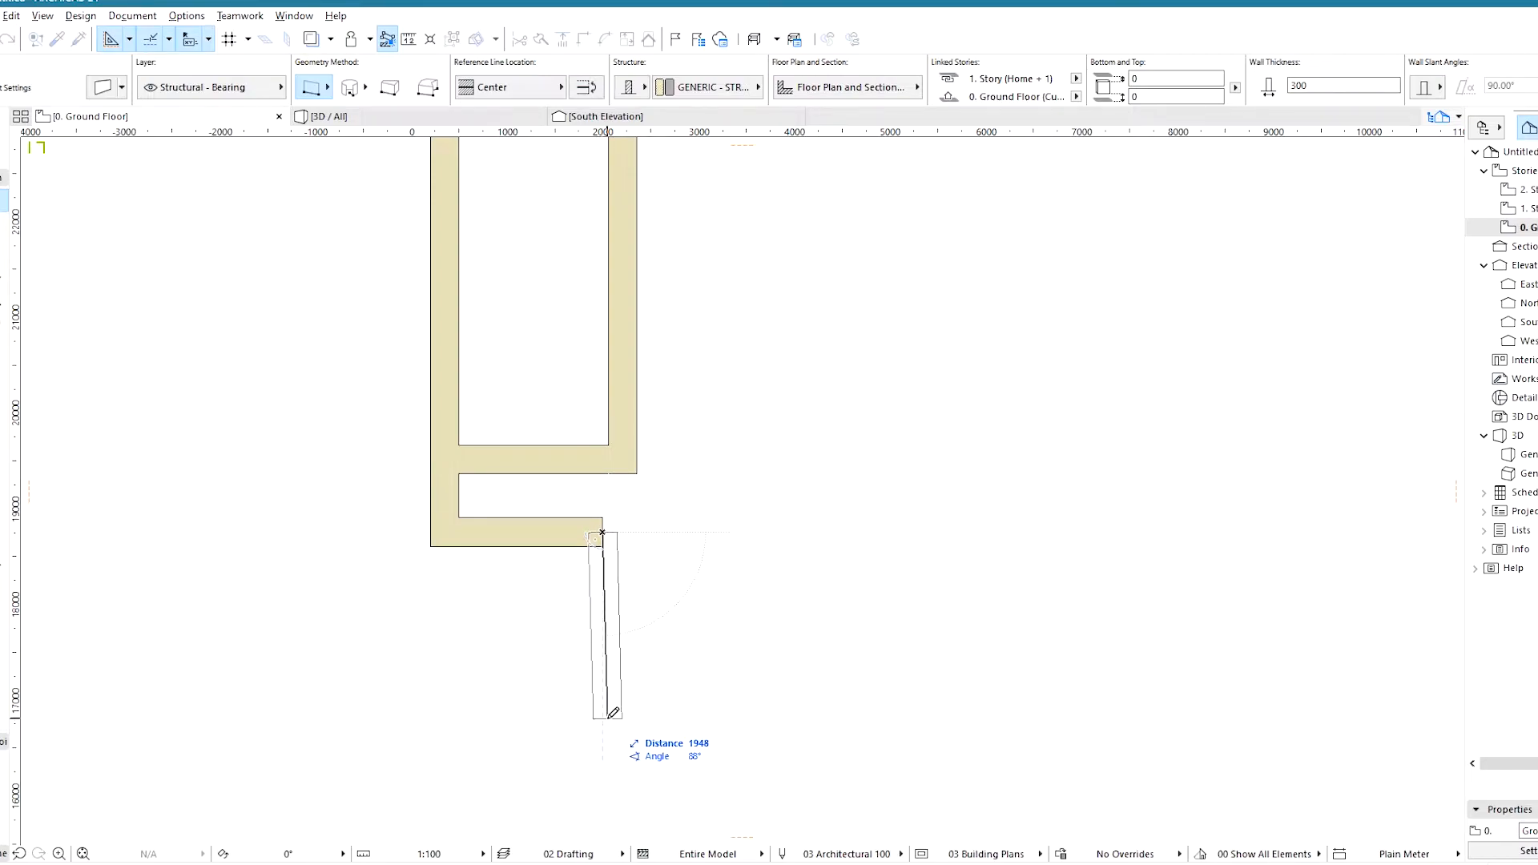
{"action": "type", "text": "1800"}
{"action": "key", "text": "Return"}
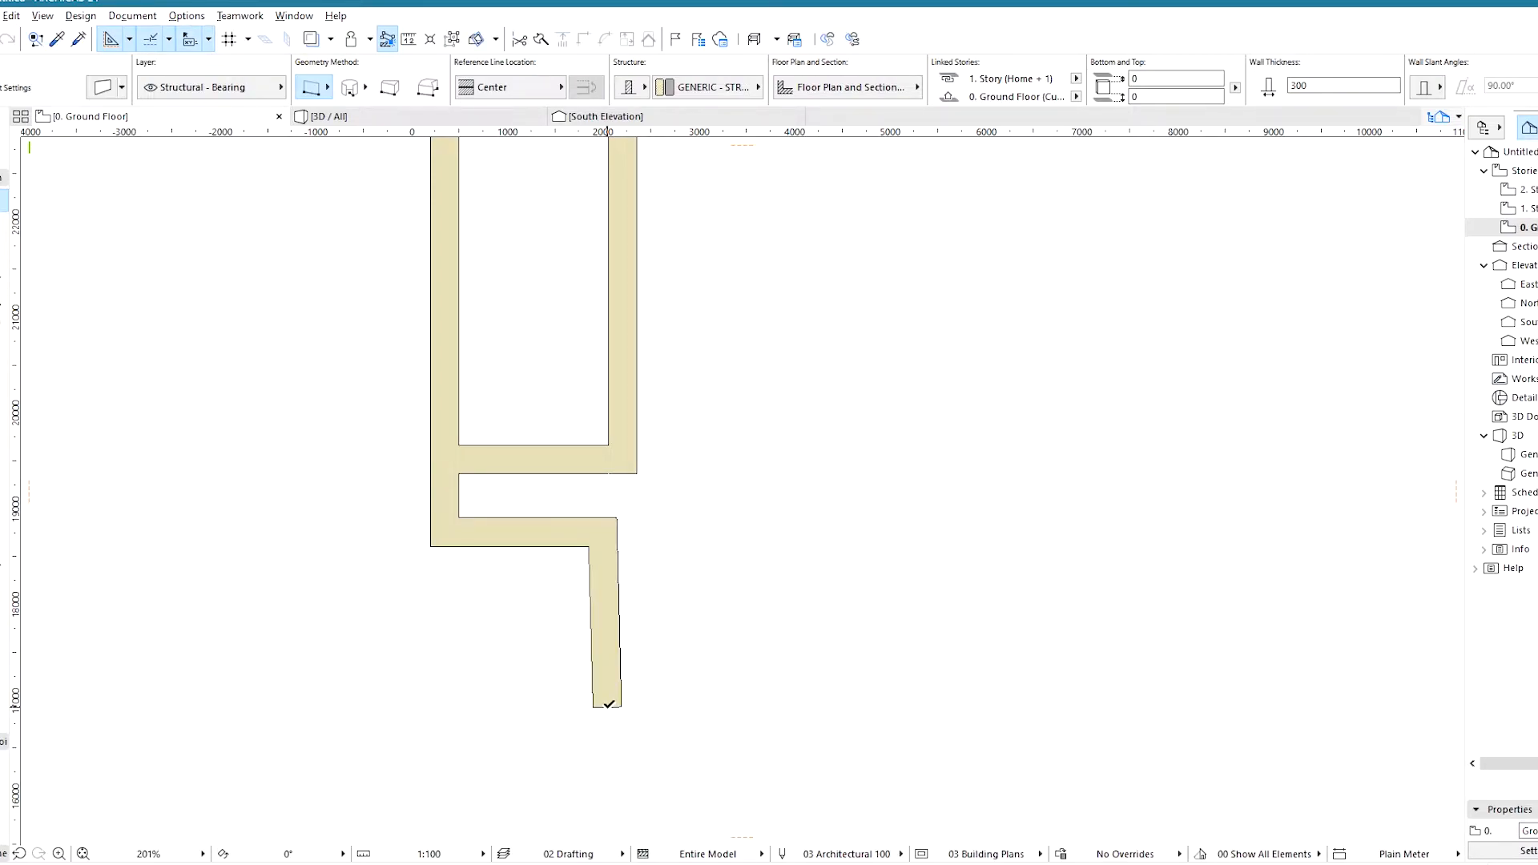
{"action": "key", "text": "ctrl+z"}
Step: Draw an 1830 mm wall straight down from the short lower wall's right end, followed by a 4450 mm wall to the right
{"action": "left_click", "coordinate": [603, 531]}
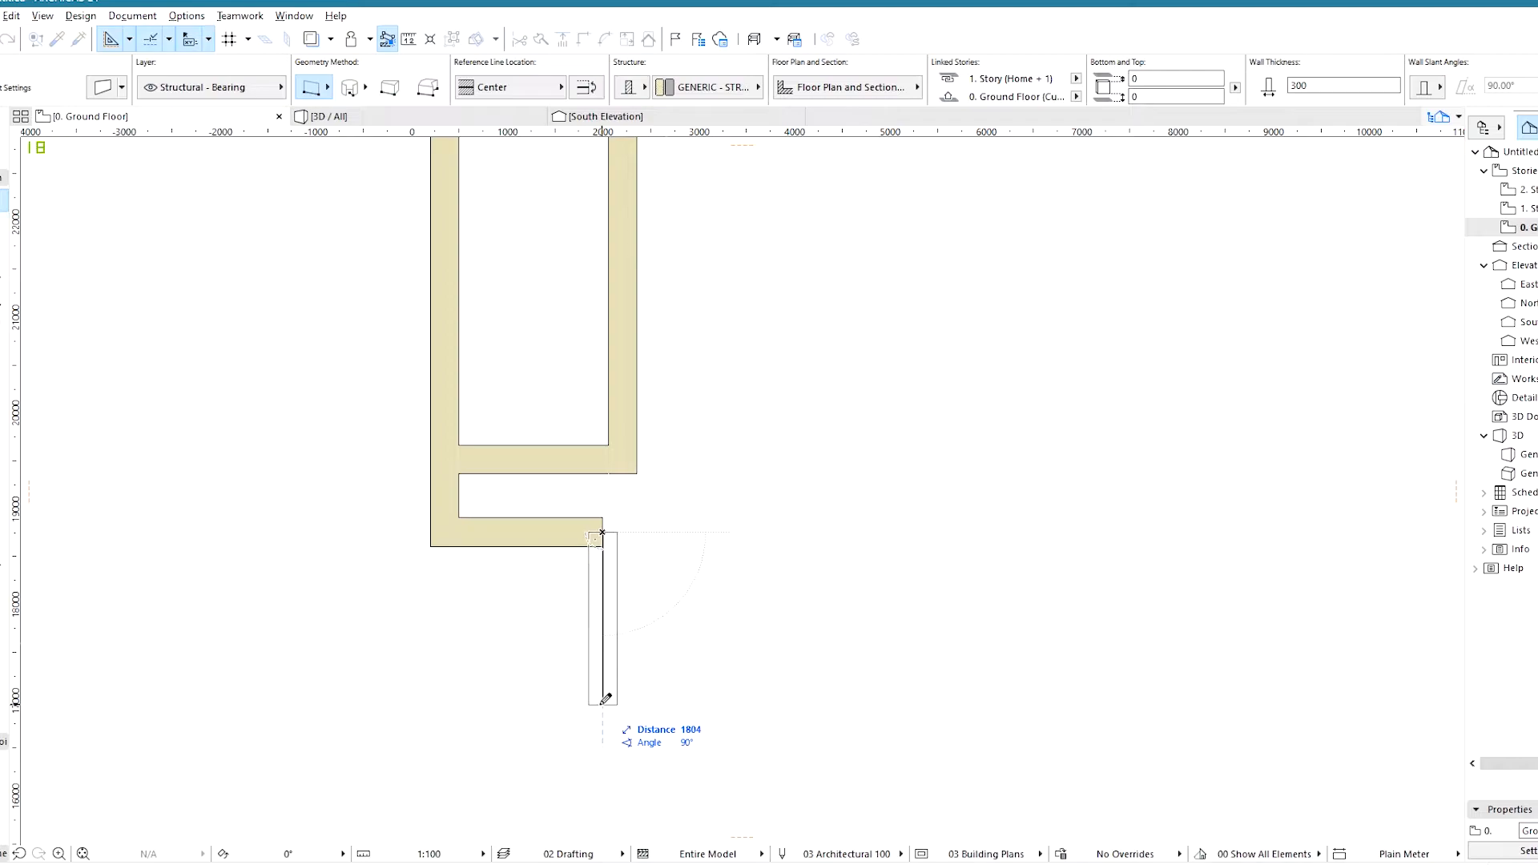
{"action": "type", "text": "1830"}
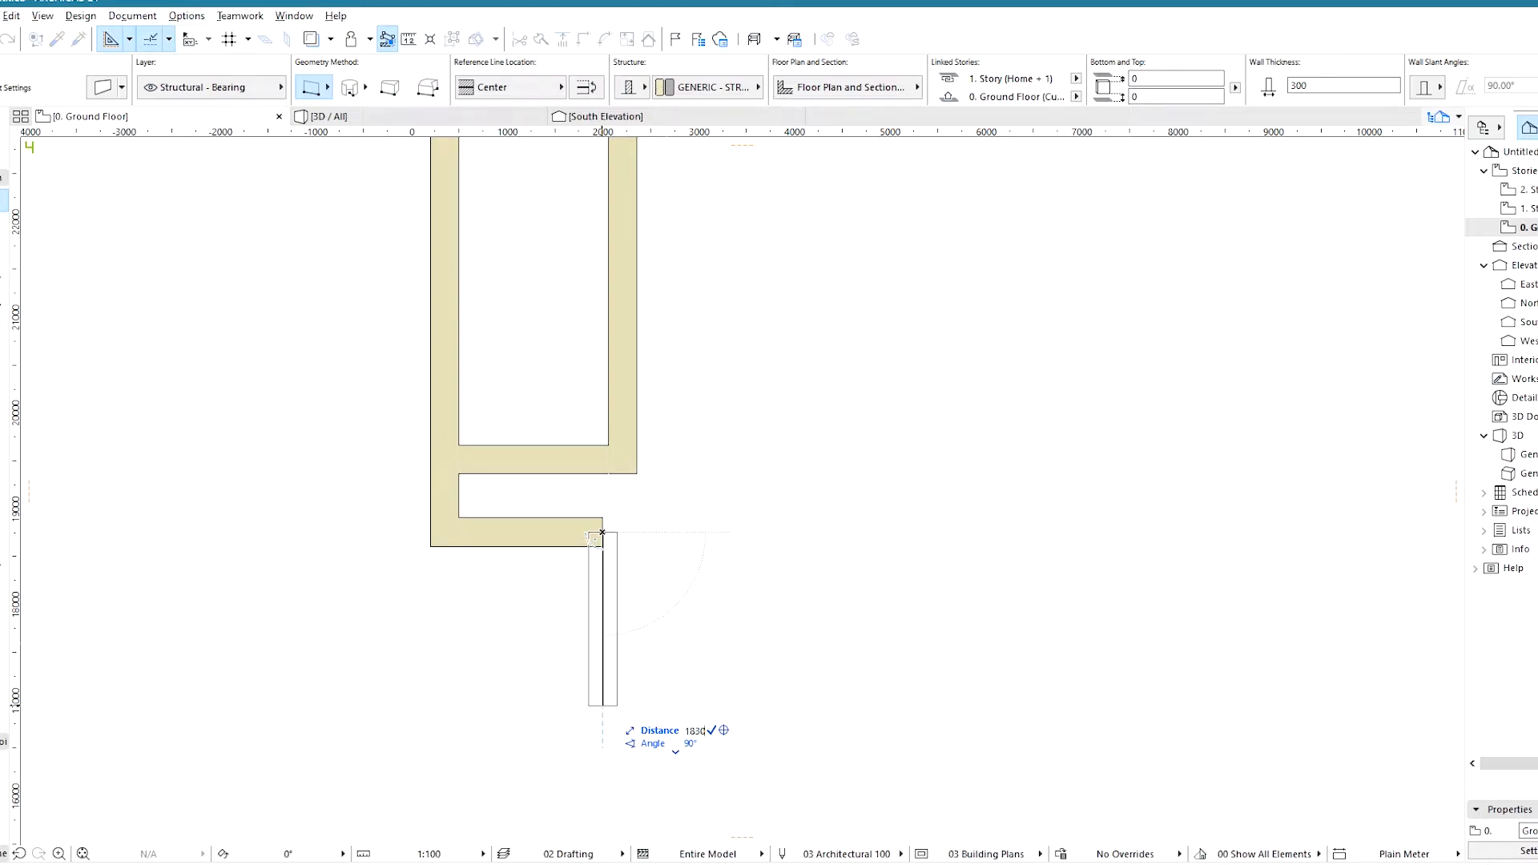
{"action": "key", "text": "Return"}
{"action": "left_click", "coordinate": [602, 708]}
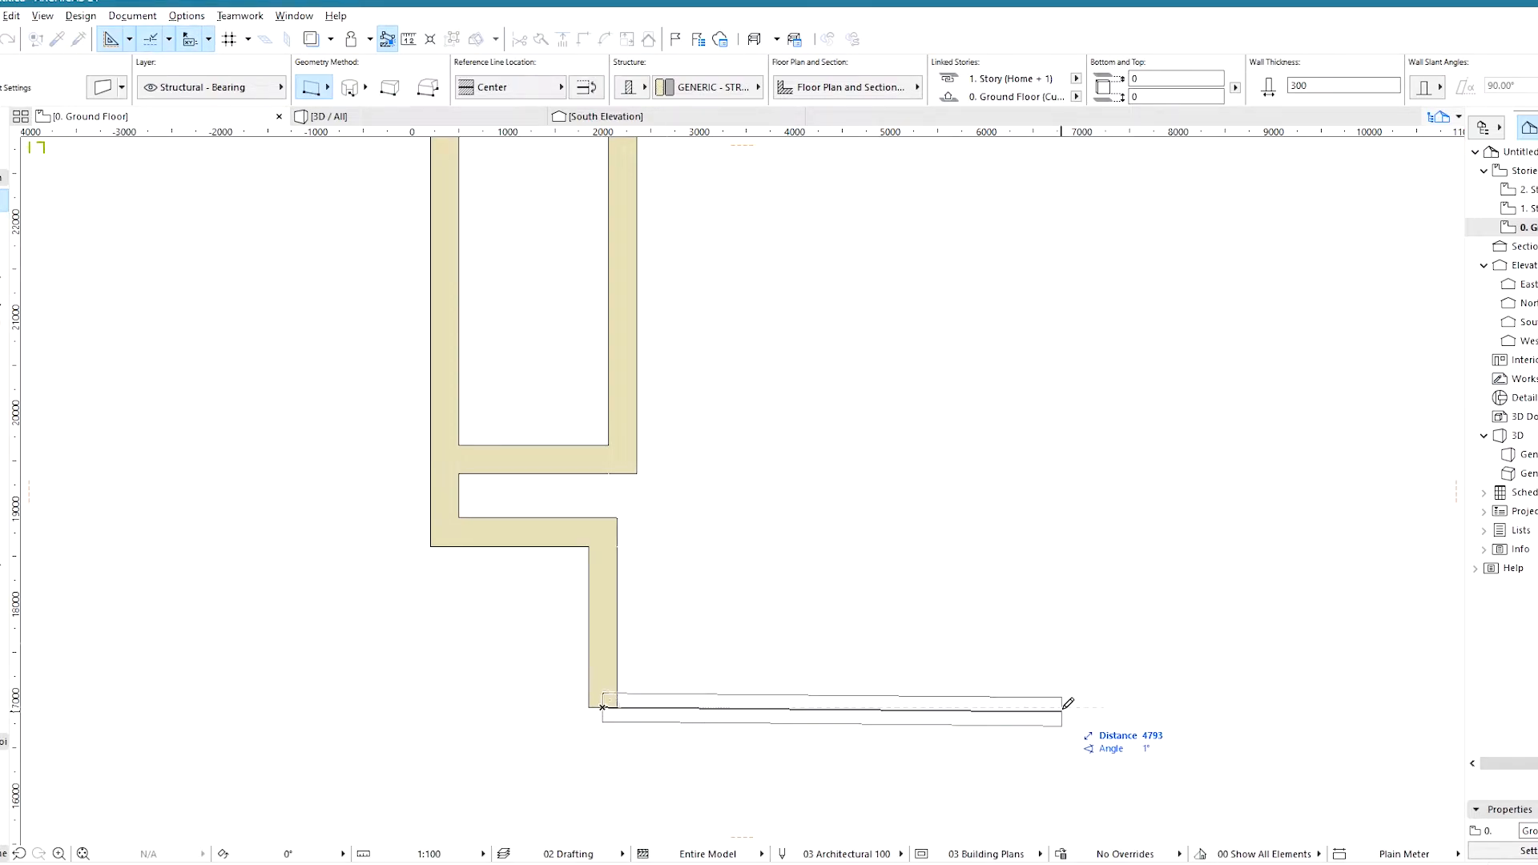
{"action": "type", "text": "4450"}
{"action": "key", "text": "Return"}
Step: Close the outline with a vertical wall from the bottom wall's right end up to the top wall's right end
{"action": "left_click", "coordinate": [1028, 704]}
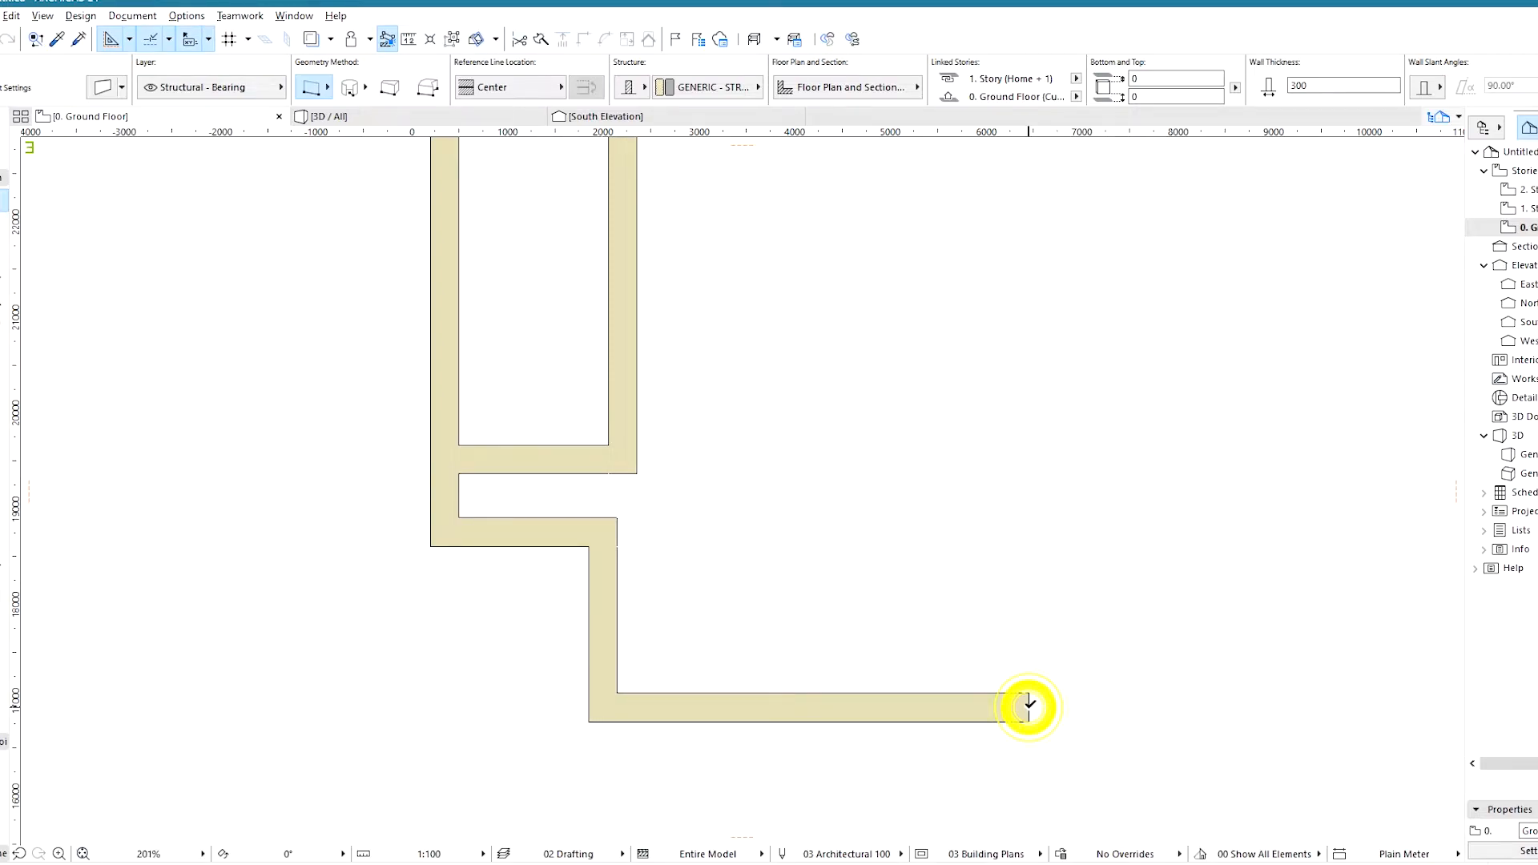
{"action": "middle_click_drag", "start_coordinate": [980, 349], "coordinate": [815, 602]}
{"action": "scroll", "coordinate": [814, 601], "scroll_direction": "down", "scroll_amount": 2}
{"action": "left_click", "coordinate": [857, 388]}
Step: Select all the walls of the plan and set their thickness to 150 mm
{"action": "scroll", "coordinate": [625, 556], "scroll_direction": "down", "scroll_amount": 3}
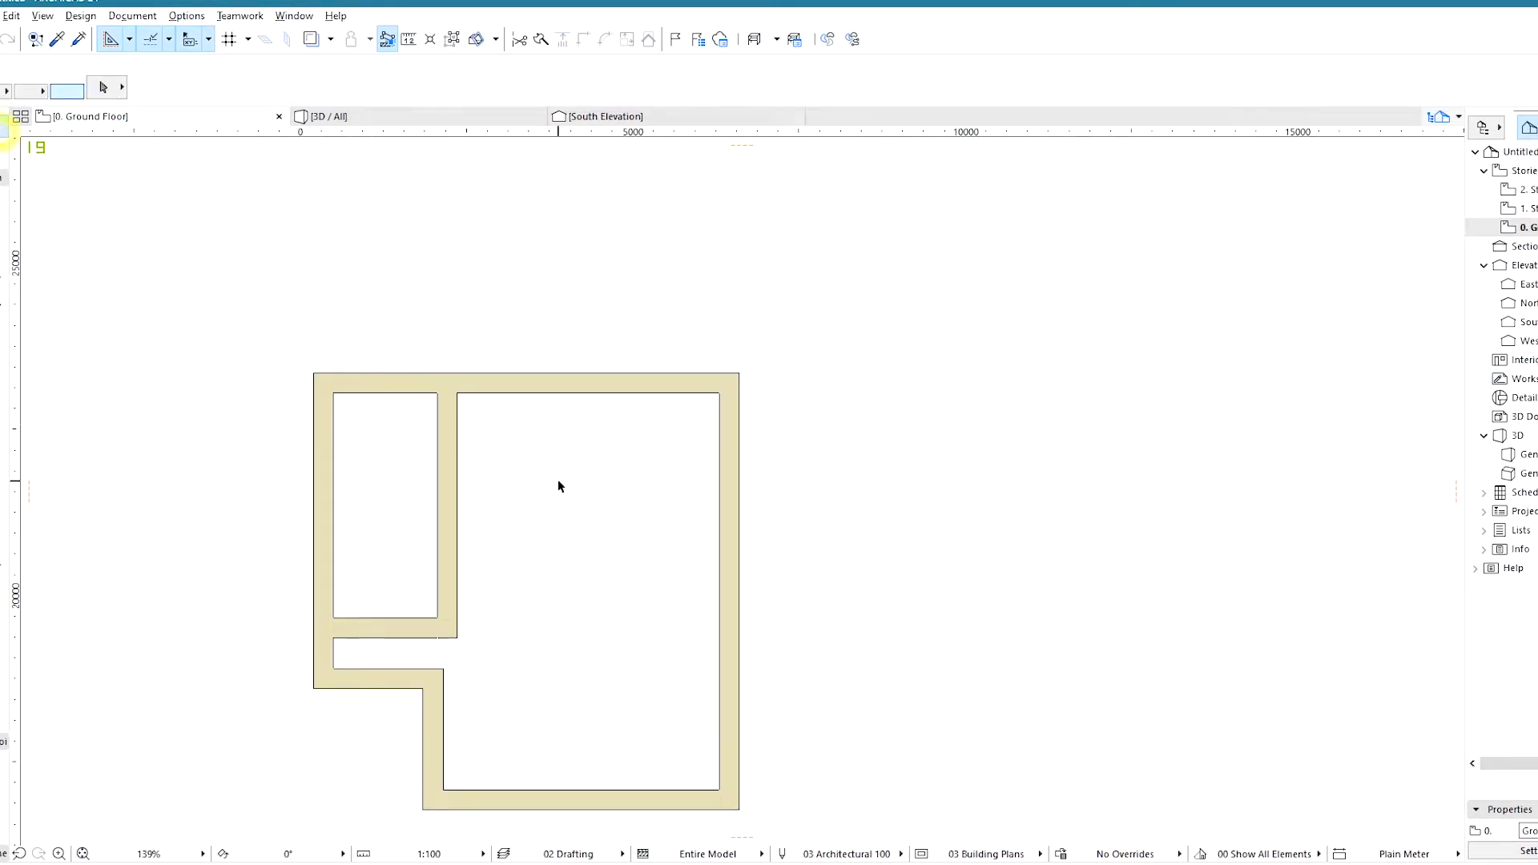
{"action": "scroll", "coordinate": [556, 474], "scroll_direction": "down", "scroll_amount": 1}
{"action": "scroll", "coordinate": [626, 378], "scroll_direction": "up", "scroll_amount": 2}
{"action": "left_click_drag", "start_coordinate": [251, 161], "coordinate": [567, 622]}
{"action": "left_click", "coordinate": [985, 639]}
{"action": "left_click_drag", "start_coordinate": [920, 796], "coordinate": [229, 189]}
{"action": "double_click", "coordinate": [1354, 89]}
{"action": "type", "text": "150"}
{"action": "key", "text": "Return"}
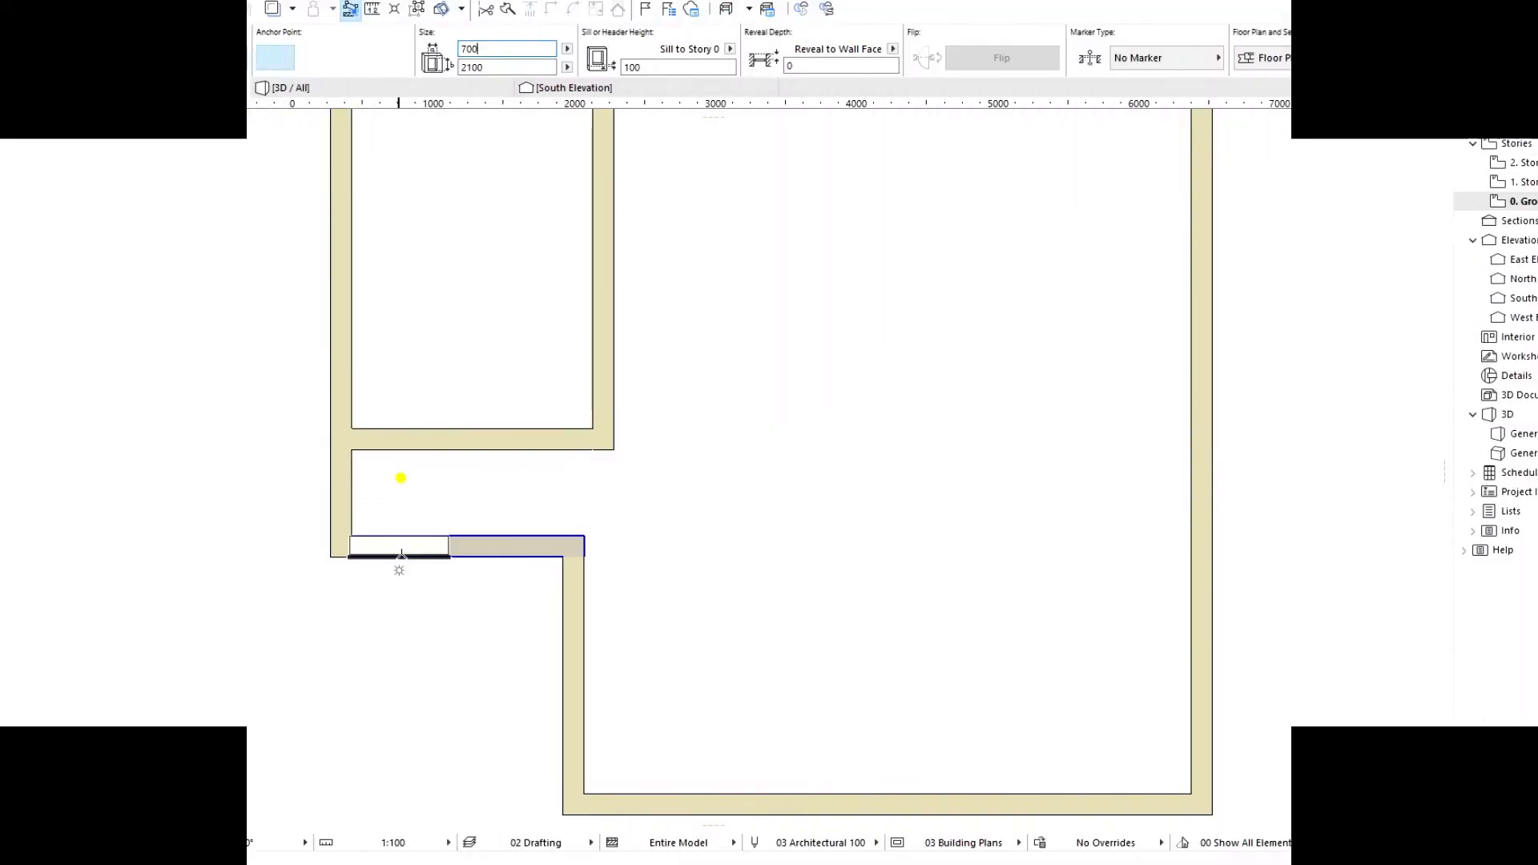
Step: Place a 700 mm wide door in the short lower outer wall and another in the narrow room's lower wall, both swinging upward
{"action": "left_click", "coordinate": [410, 546]}
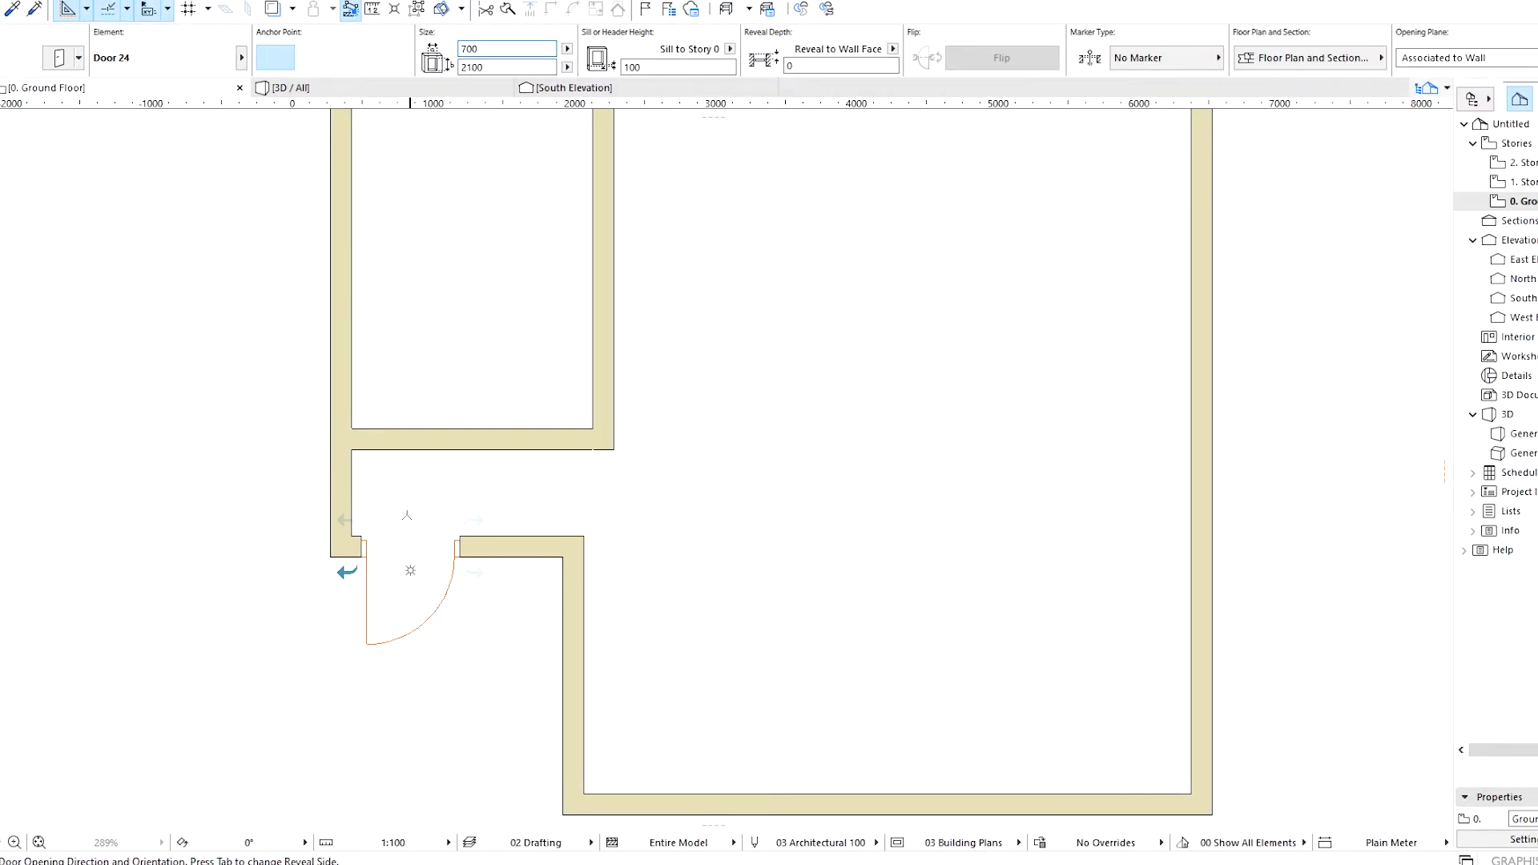
{"action": "left_click", "coordinate": [533, 426]}
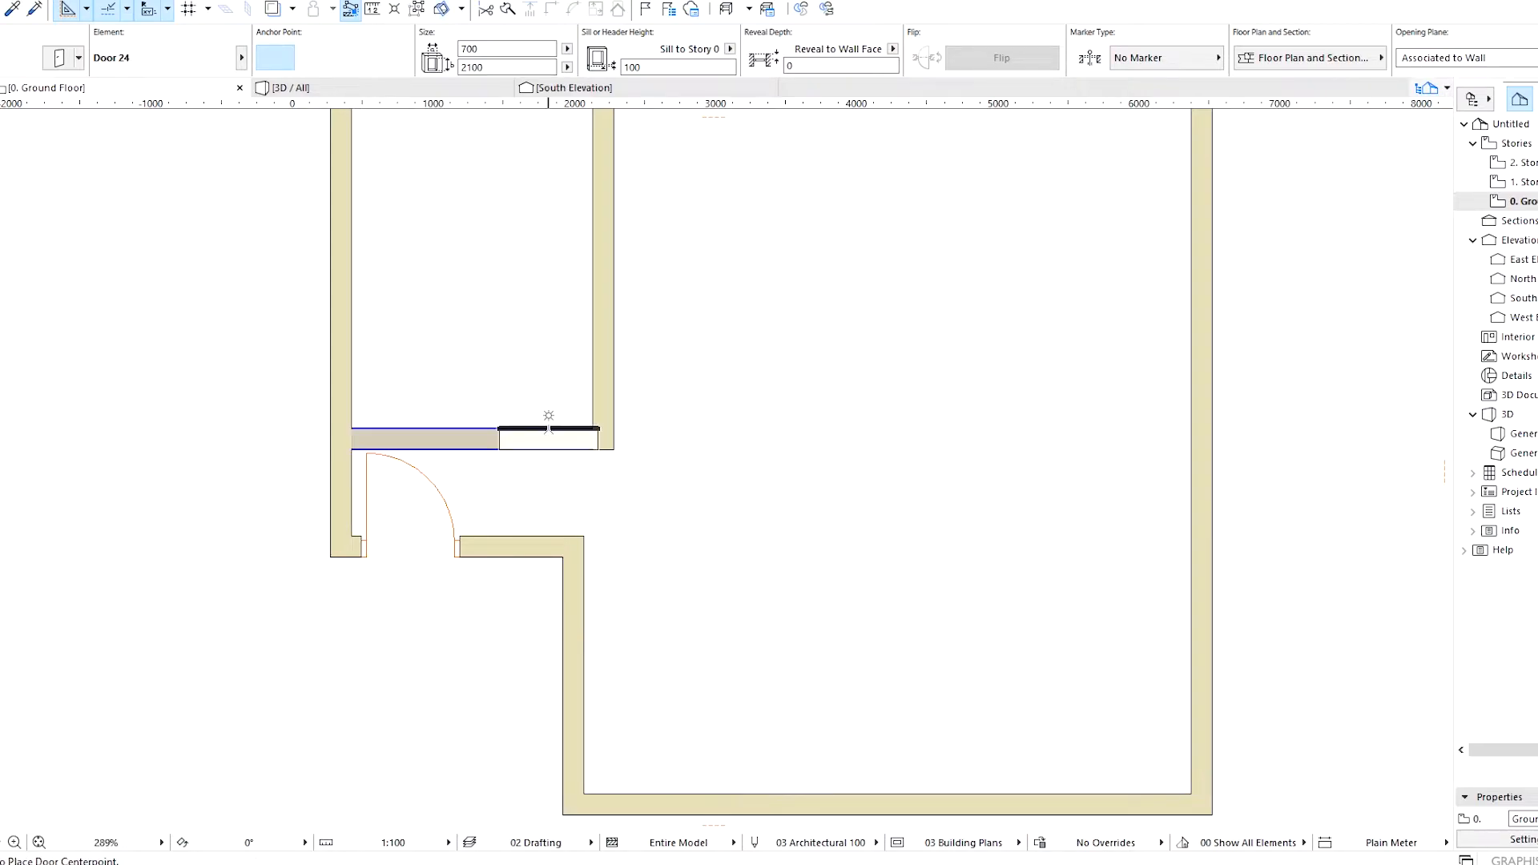
{"action": "left_click", "coordinate": [535, 428]}
{"action": "left_click", "coordinate": [553, 364]}
Step: Choose Sofa L-Shape 03 24 from the Couches and Sofas 24 library folder as the default object
{"action": "scroll", "coordinate": [559, 659], "scroll_direction": "down", "scroll_amount": 2}
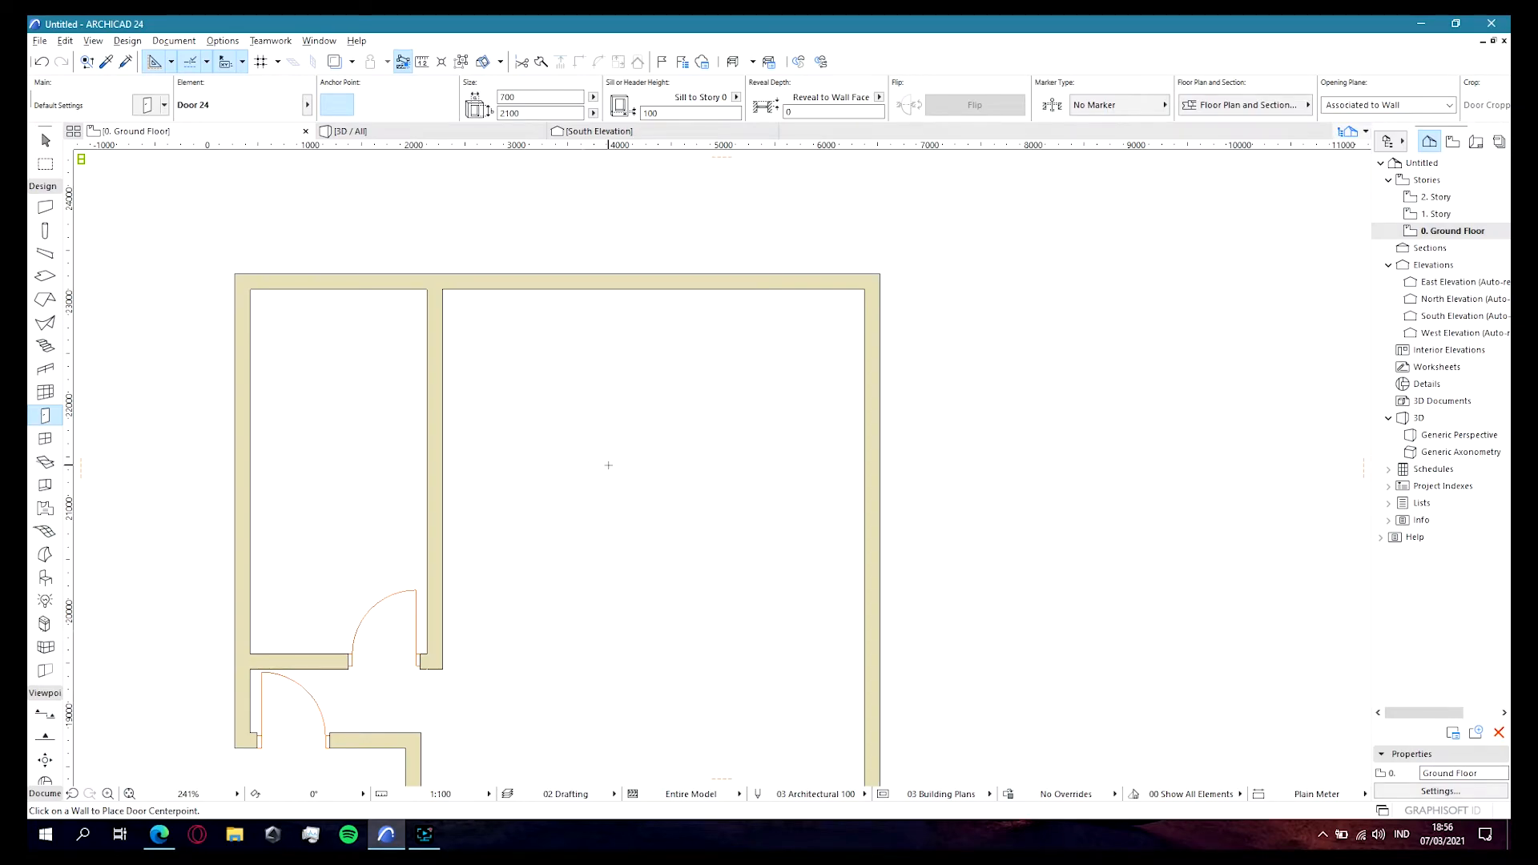
{"action": "scroll", "coordinate": [607, 464], "scroll_direction": "down", "scroll_amount": 2}
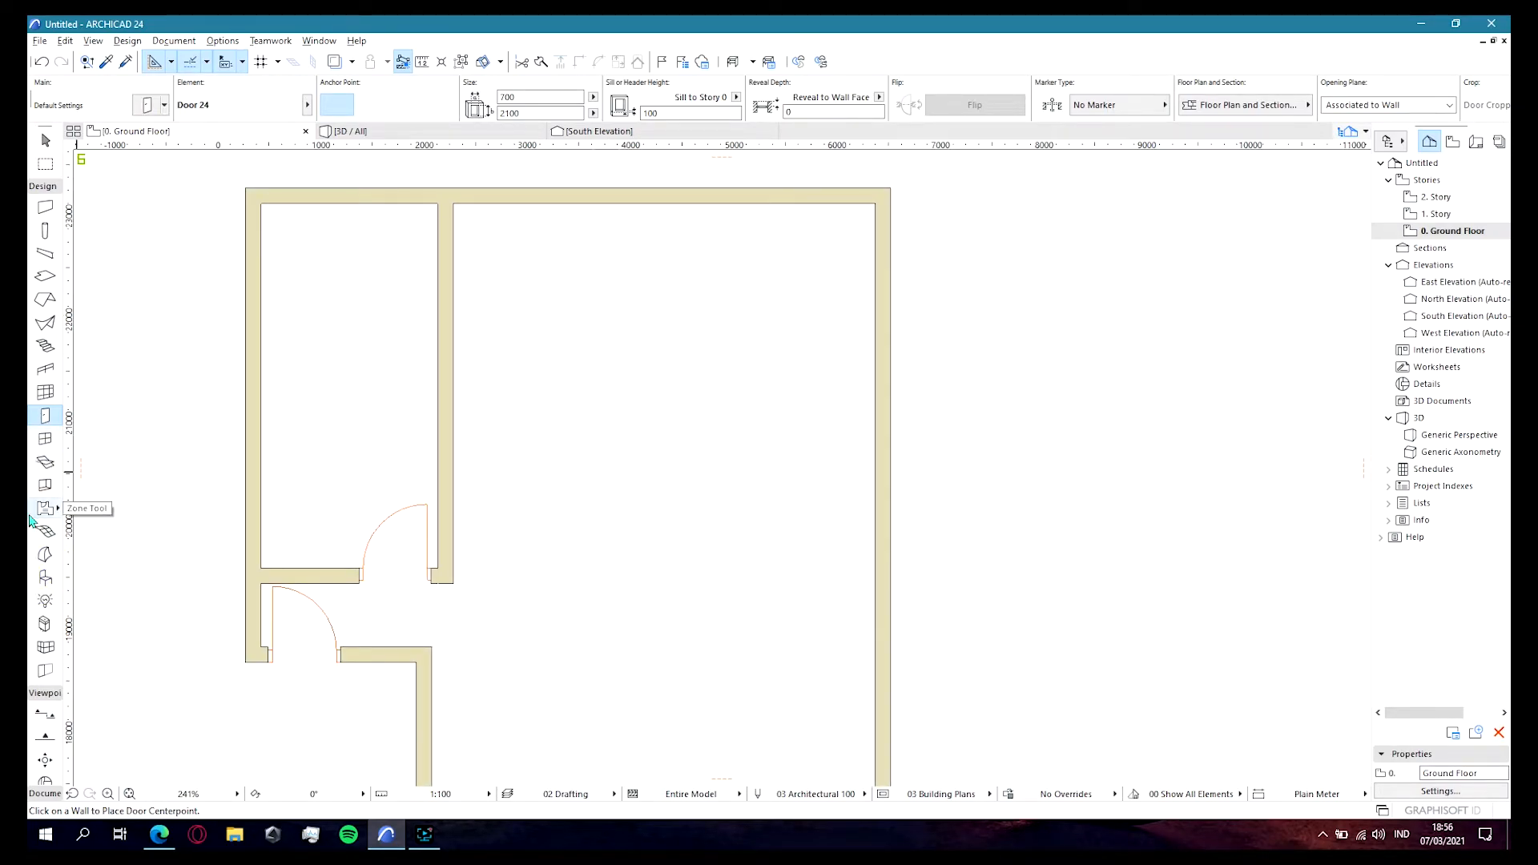
{"action": "left_click", "coordinate": [45, 577]}
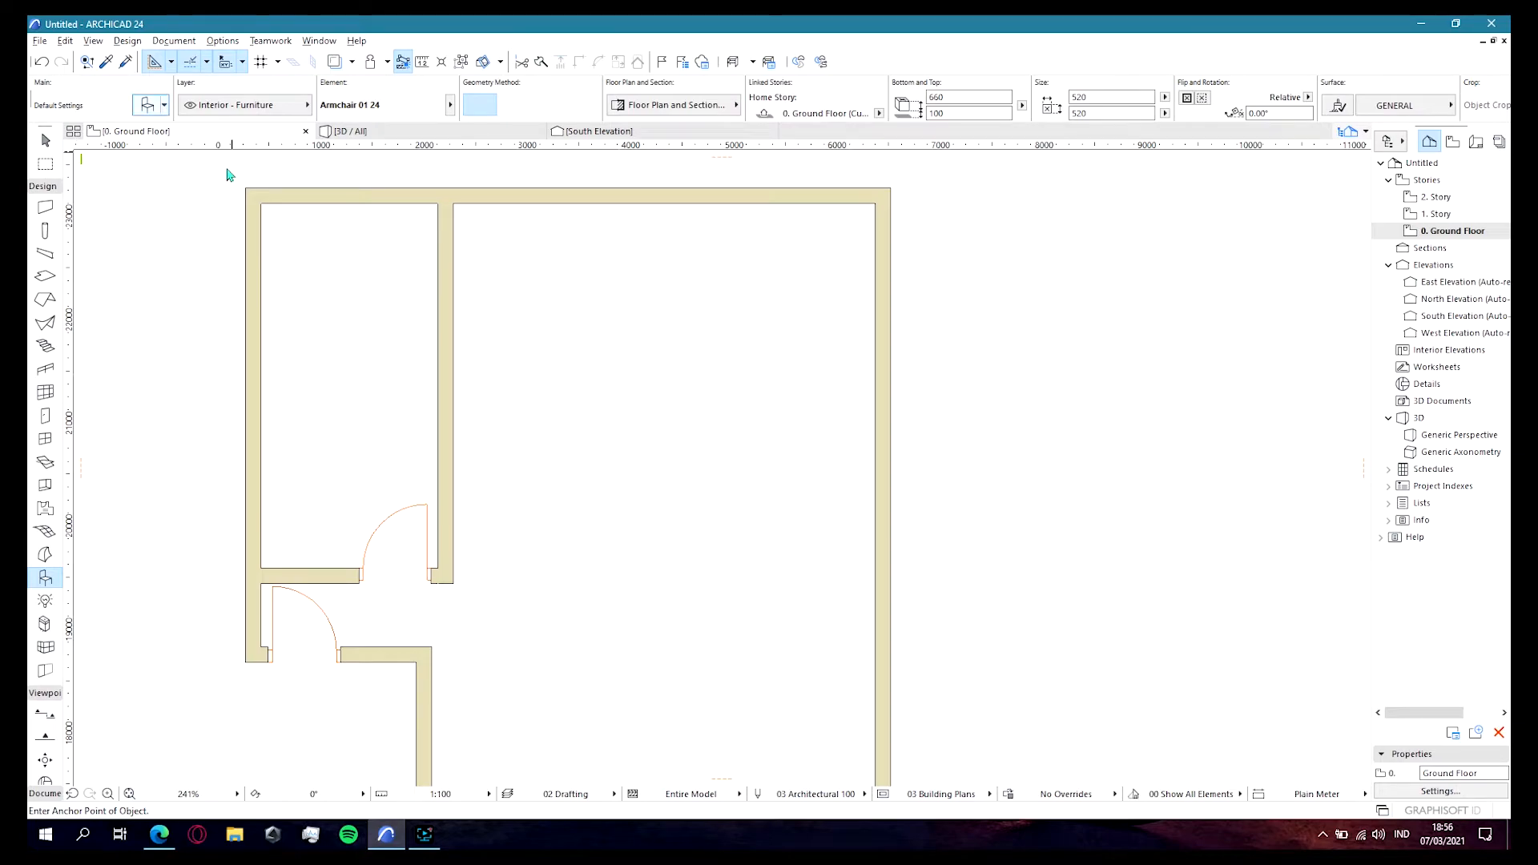
{"action": "key", "text": "ctrl+t"}
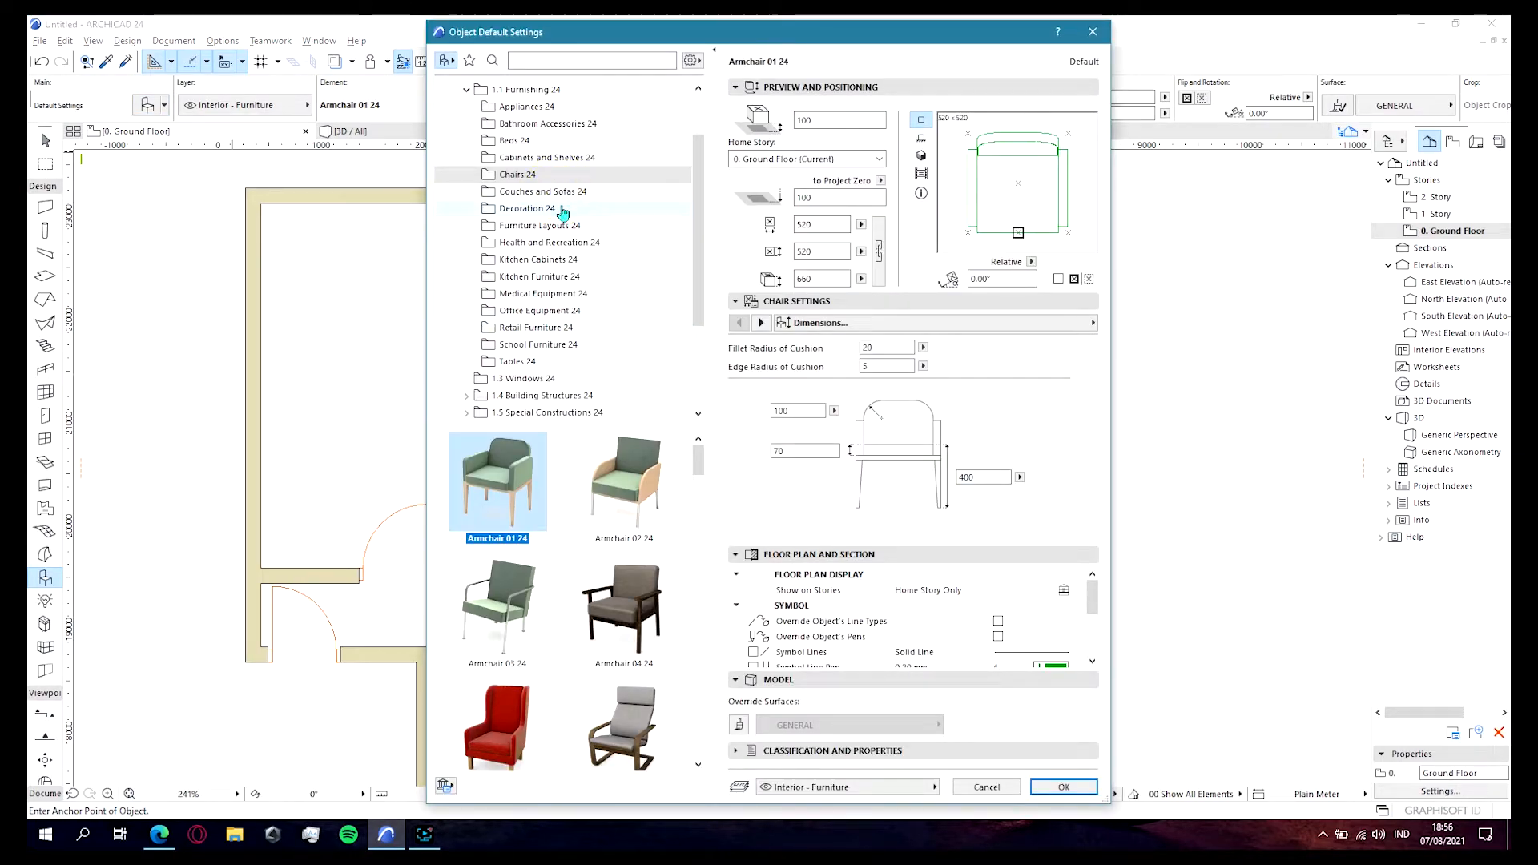
{"action": "left_click", "coordinate": [533, 191]}
{"action": "scroll", "coordinate": [568, 566], "scroll_direction": "down", "scroll_amount": 5}
{"action": "left_click", "coordinate": [498, 659]}
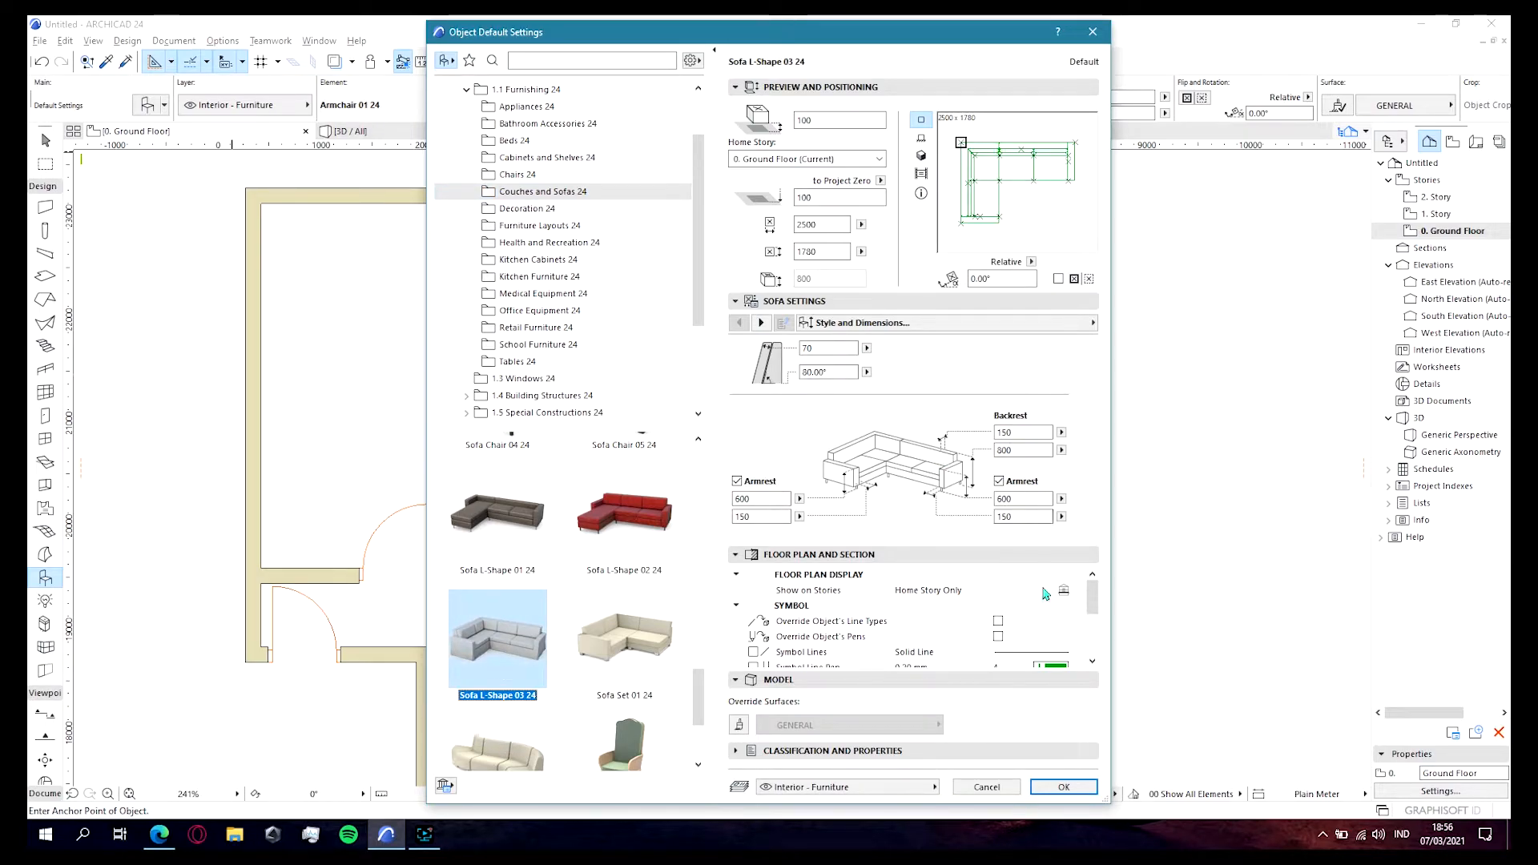
{"action": "left_click", "coordinate": [1065, 786]}
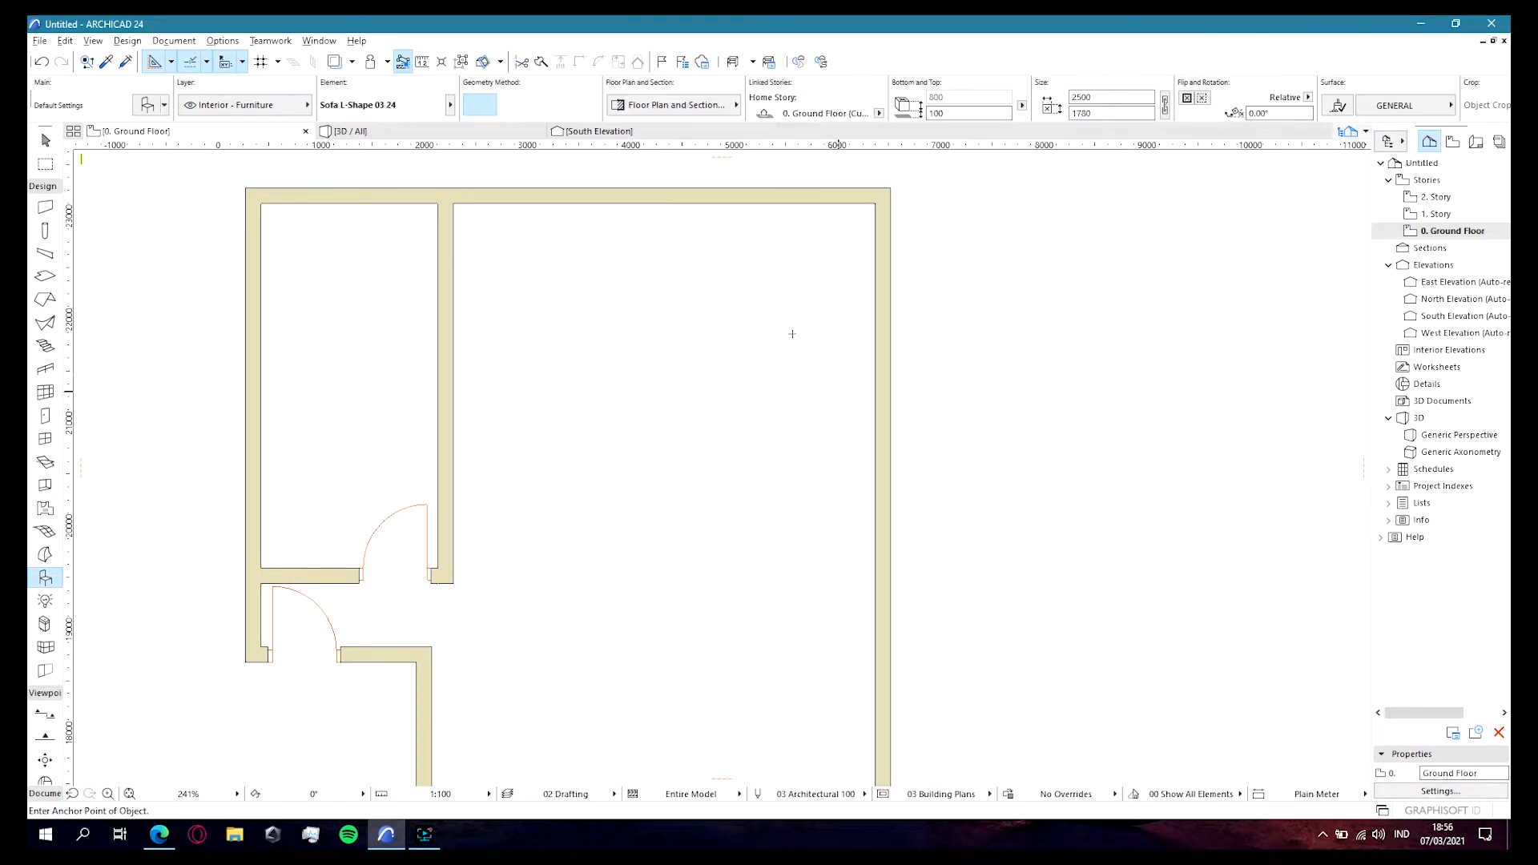
Step: Set the sofa's rotation angle to 270° and place it in the main room
{"action": "left_click", "coordinate": [1275, 113]}
{"action": "type", "text": "270"}
{"action": "key", "text": "Return"}
{"action": "left_click", "coordinate": [789, 304]}
Step: Move the L-shaped sofa into the main room's upper-right corner, against both walls, and deselect it
{"action": "left_click", "coordinate": [723, 382], "text": "shift"}
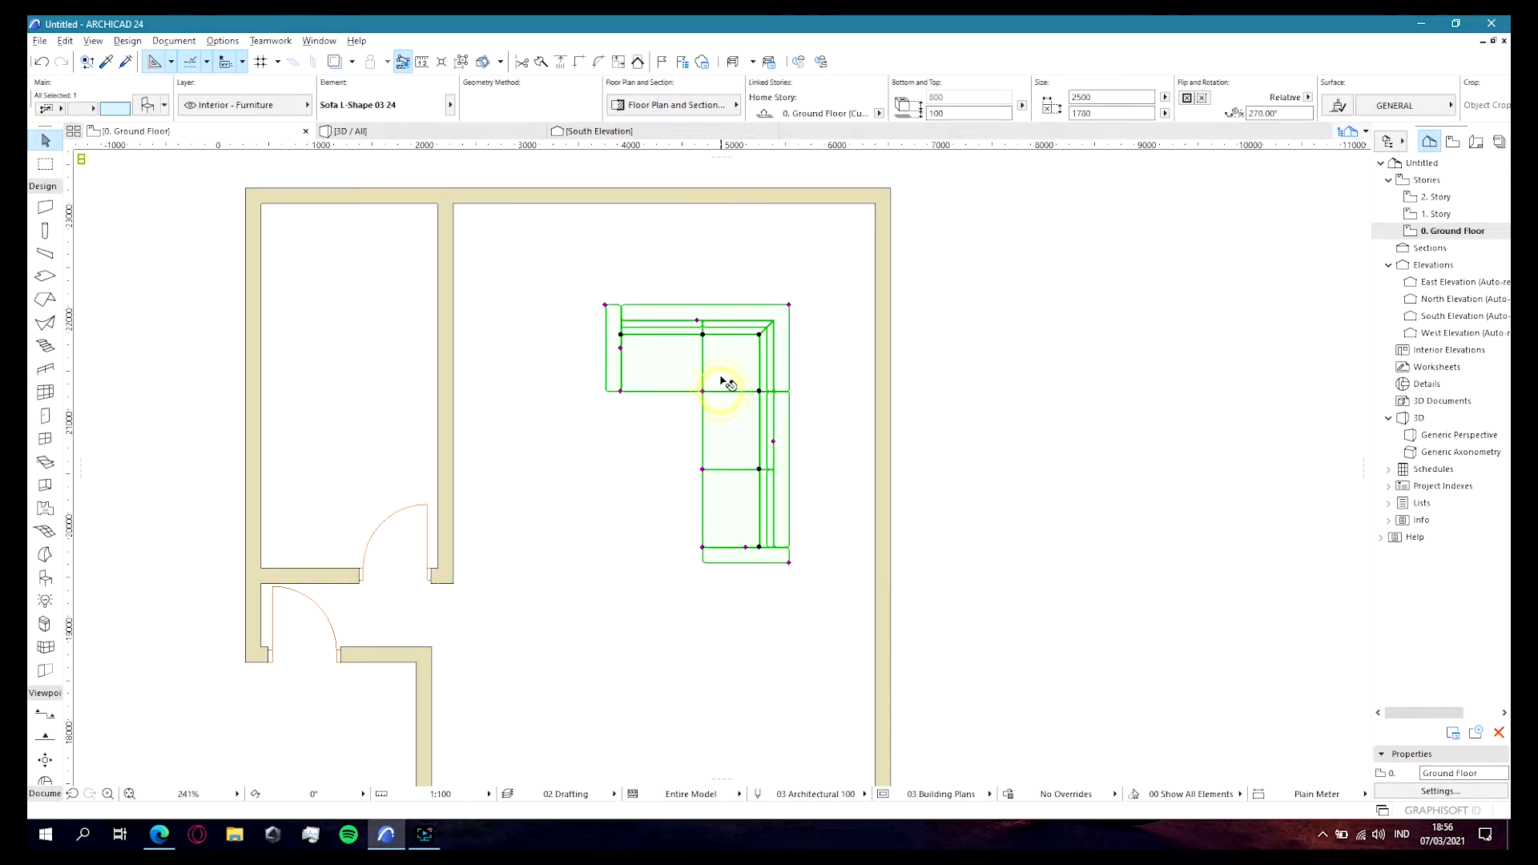
{"action": "left_click", "coordinate": [720, 376]}
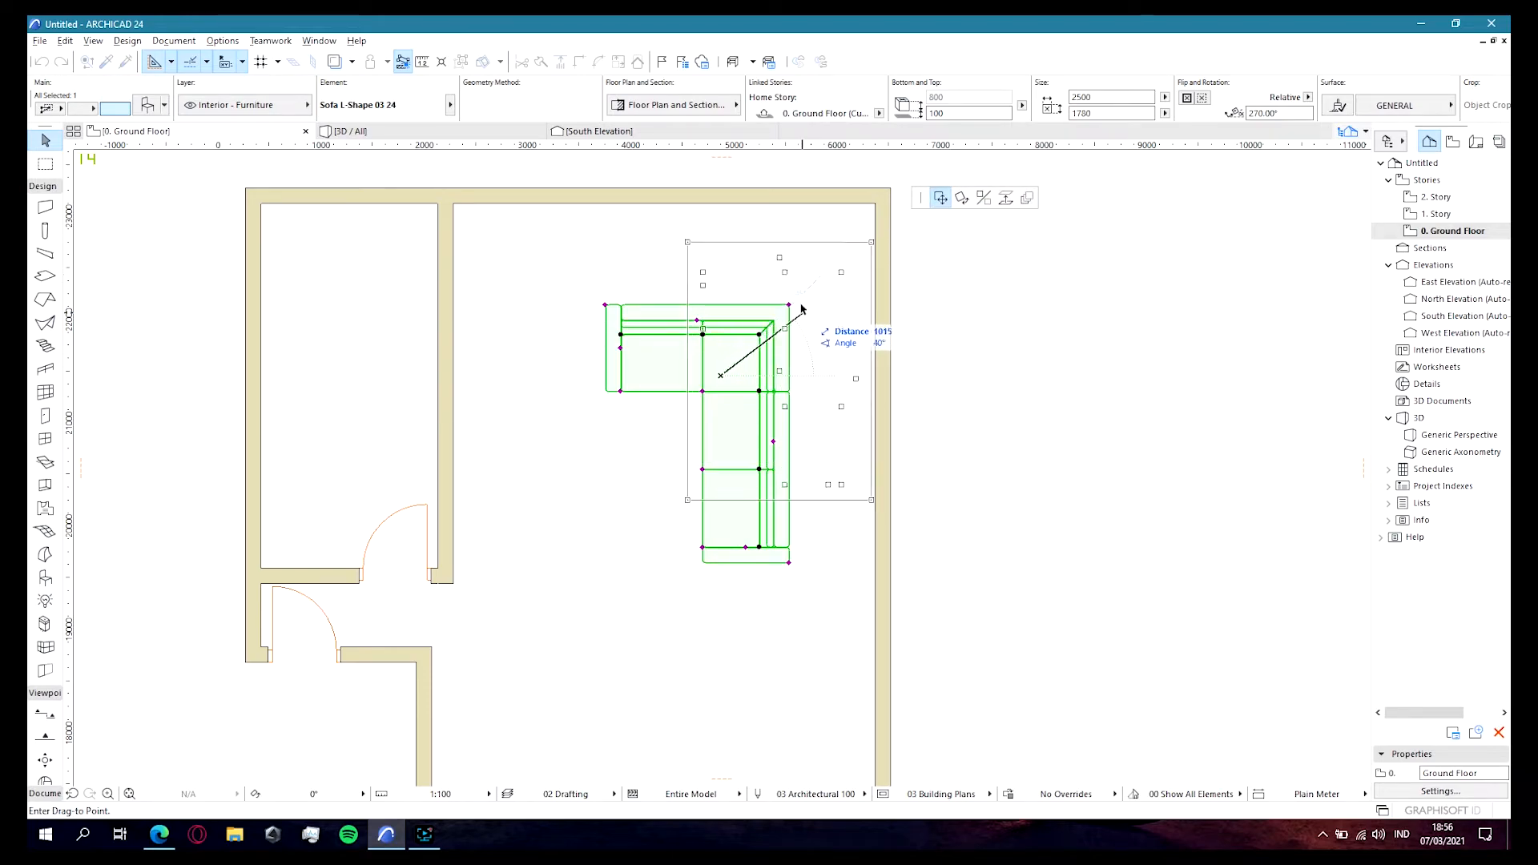
{"action": "left_click", "coordinate": [806, 276]}
{"action": "left_click", "coordinate": [178, 286]}
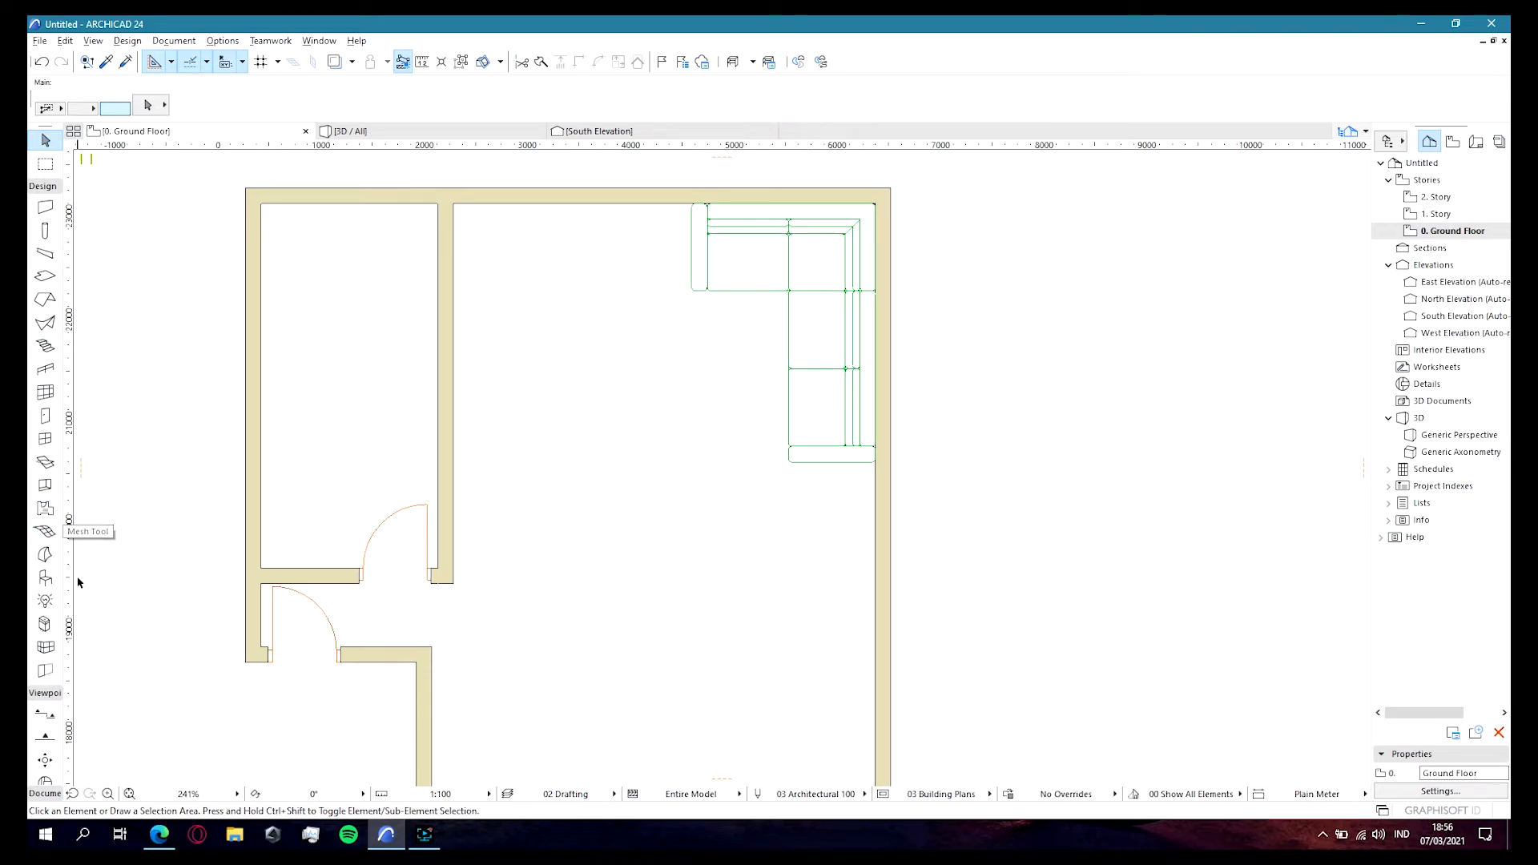
Step: Choose Bed Double 05 24 from the Beds 24 library folder as the default object
{"action": "left_click", "coordinate": [45, 577]}
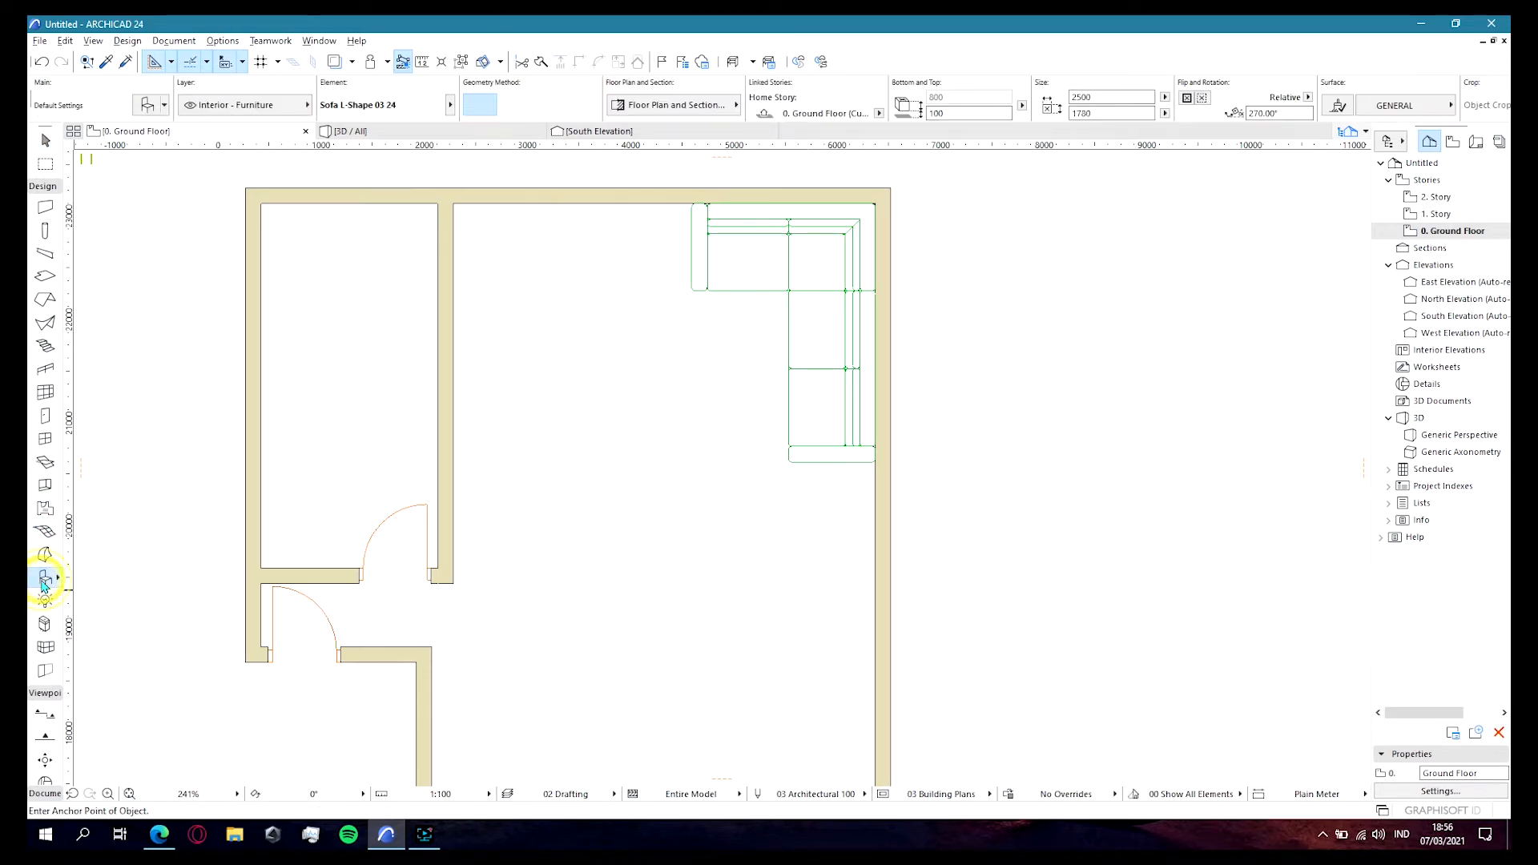
{"action": "left_click", "coordinate": [149, 111]}
{"action": "left_click", "coordinate": [545, 158]}
{"action": "scroll", "coordinate": [556, 554], "scroll_direction": "down", "scroll_amount": 5}
{"action": "left_click", "coordinate": [531, 650]}
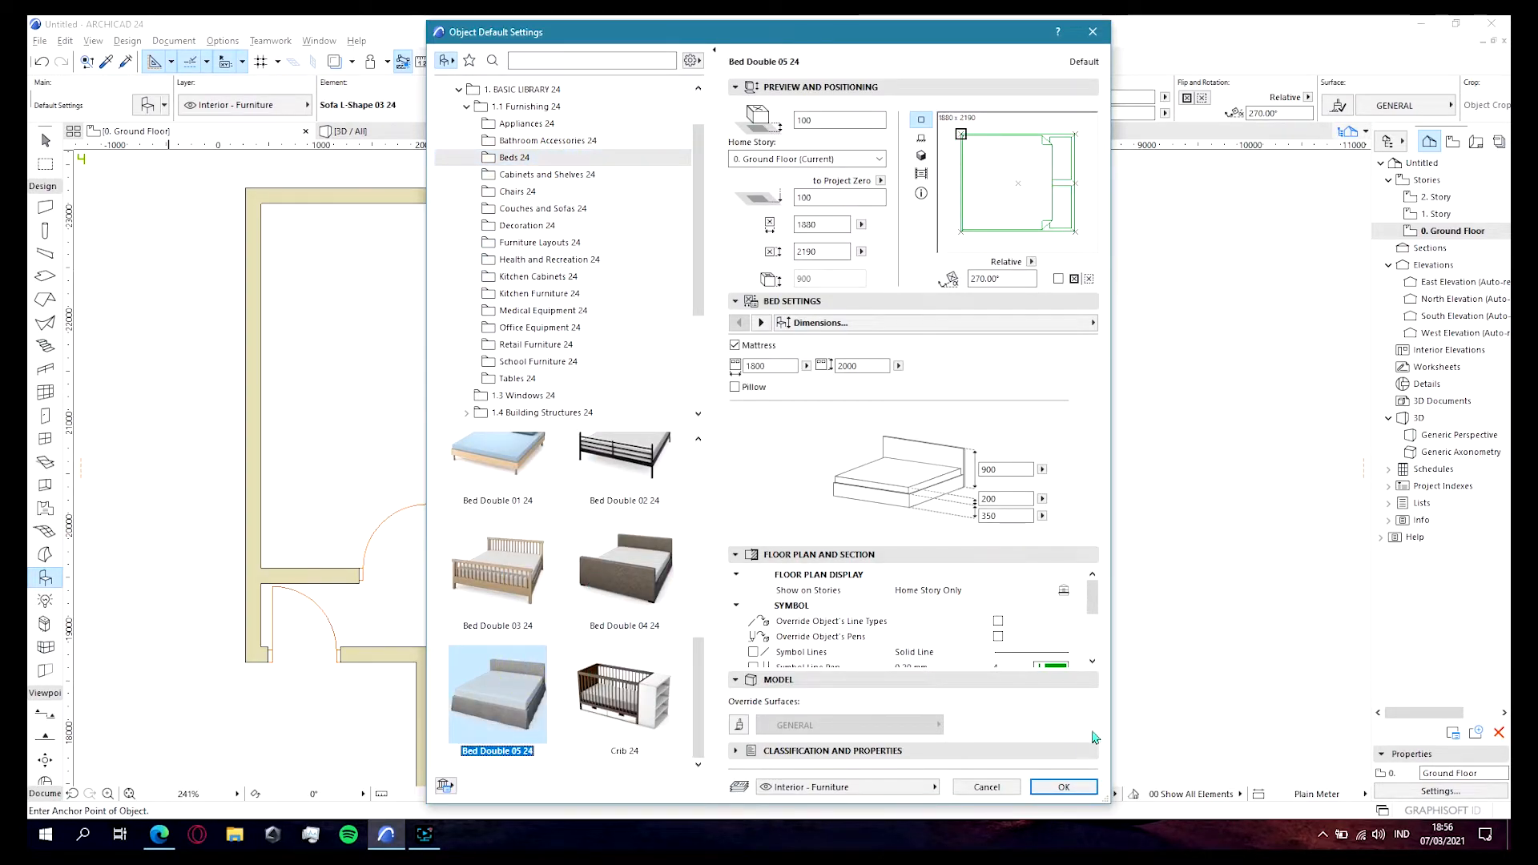
{"action": "left_click", "coordinate": [1049, 789]}
Step: Place the double bed in the main room and move it beside the right wall, directly below the sofa's horizontal section
{"action": "left_click", "coordinate": [659, 354]}
{"action": "left_click", "coordinate": [45, 141]}
{"action": "left_click_drag", "start_coordinate": [803, 457], "coordinate": [735, 428]}
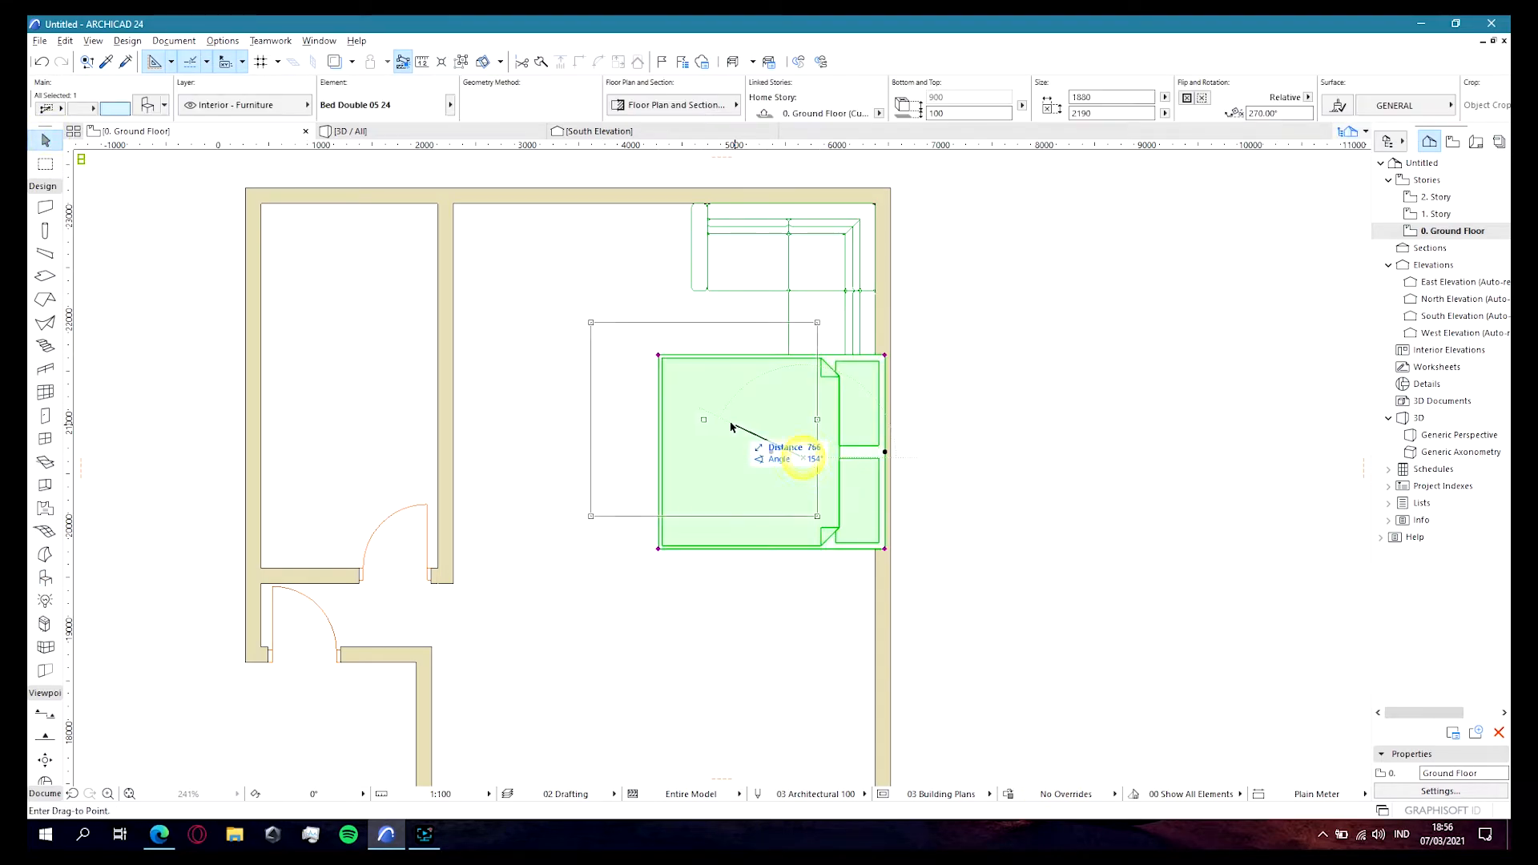
{"action": "left_click", "coordinate": [789, 394]}
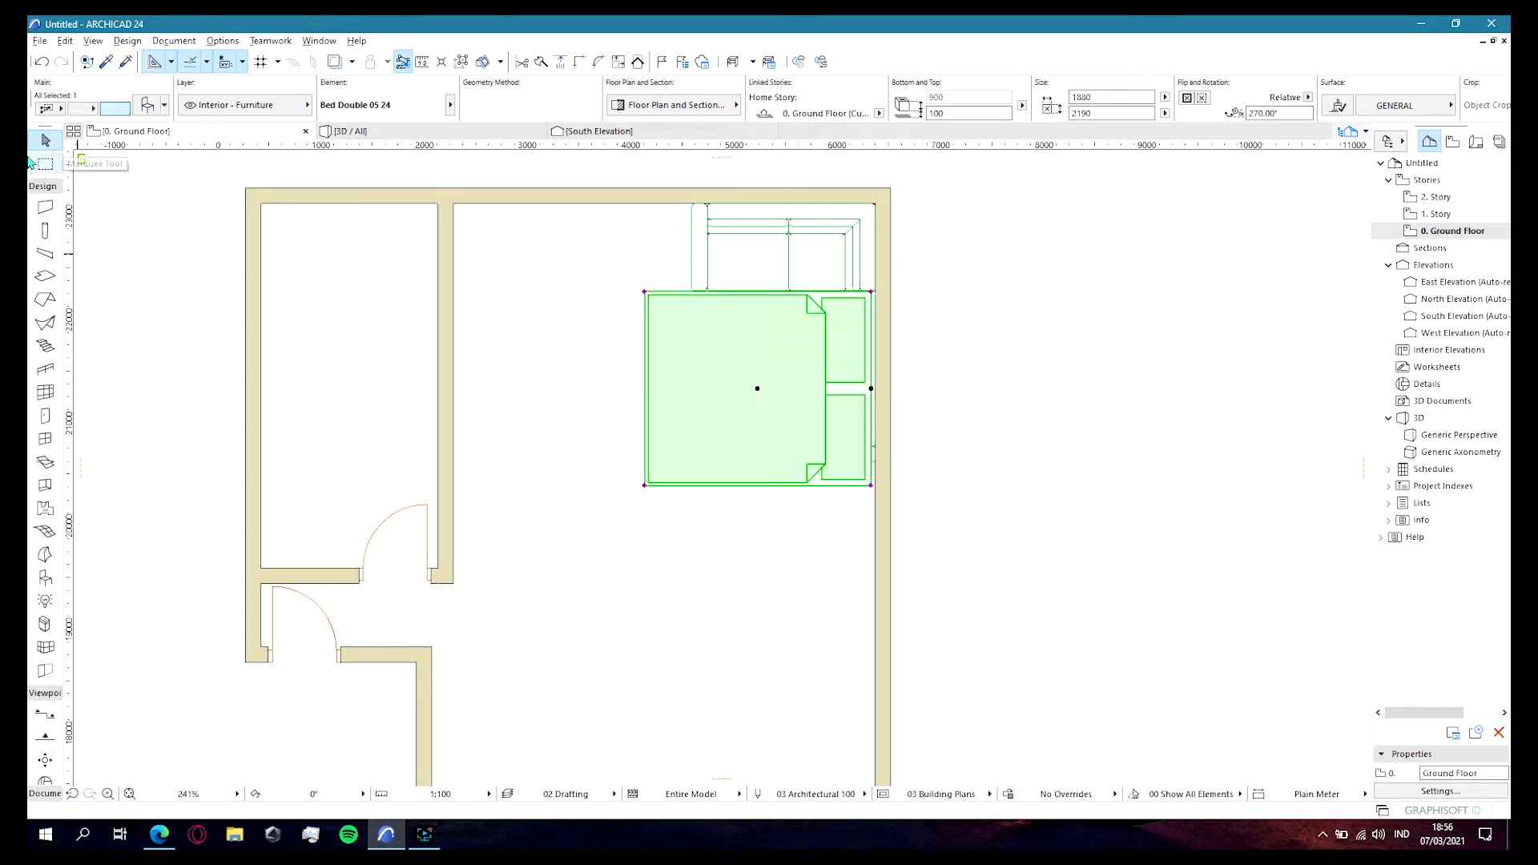
Step: Shrink the double bed by its corner points to 1497 mm wide and 1604 mm deep, and deselect it
{"action": "left_click", "coordinate": [871, 484]}
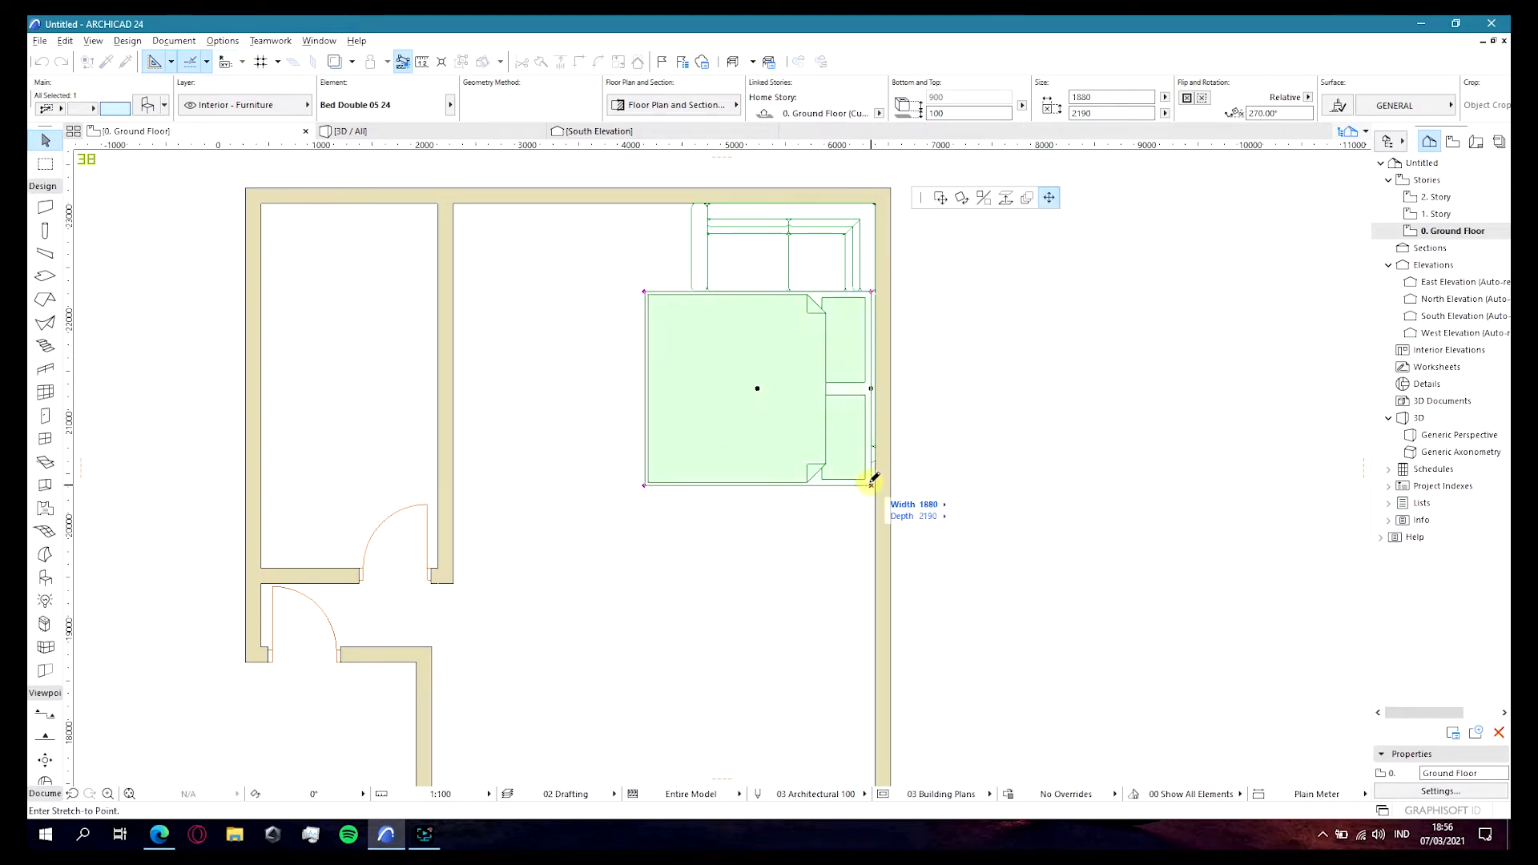
{"action": "left_click", "coordinate": [875, 438]}
{"action": "left_click", "coordinate": [874, 439]}
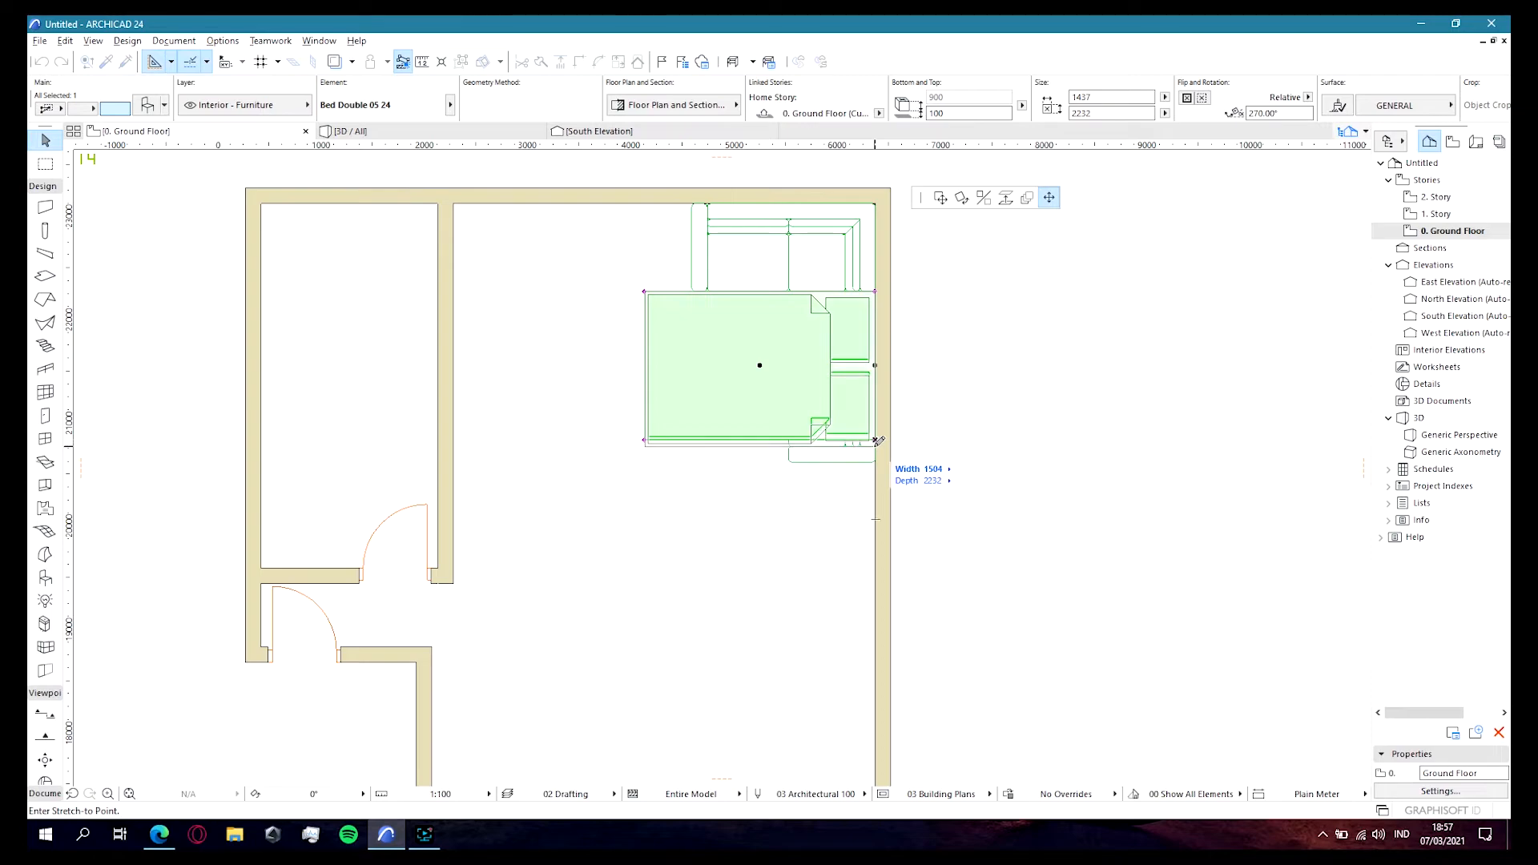
{"action": "left_click", "coordinate": [874, 440]}
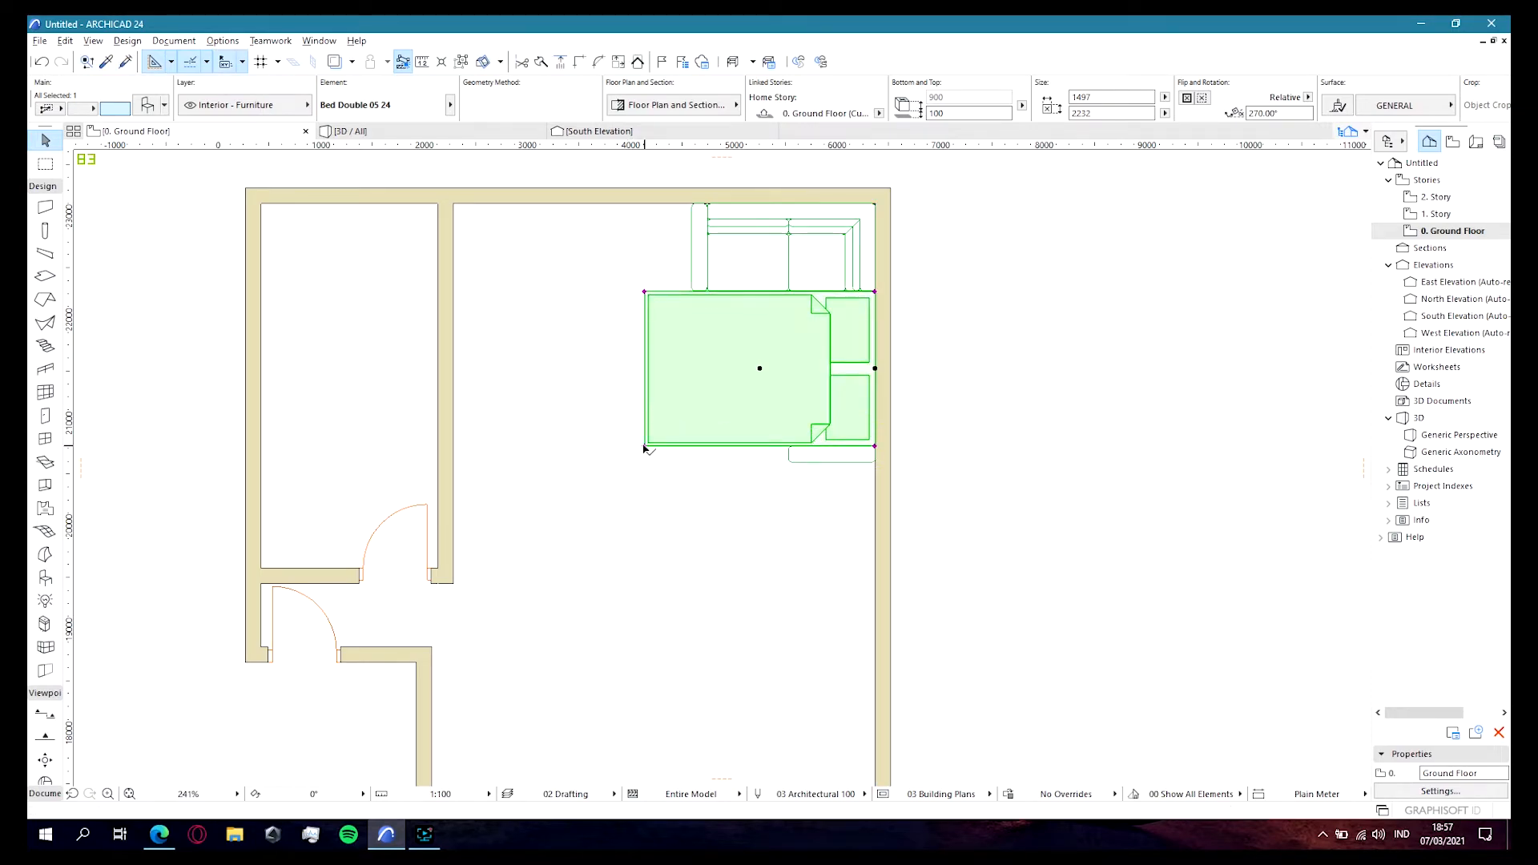
{"action": "left_click", "coordinate": [644, 446]}
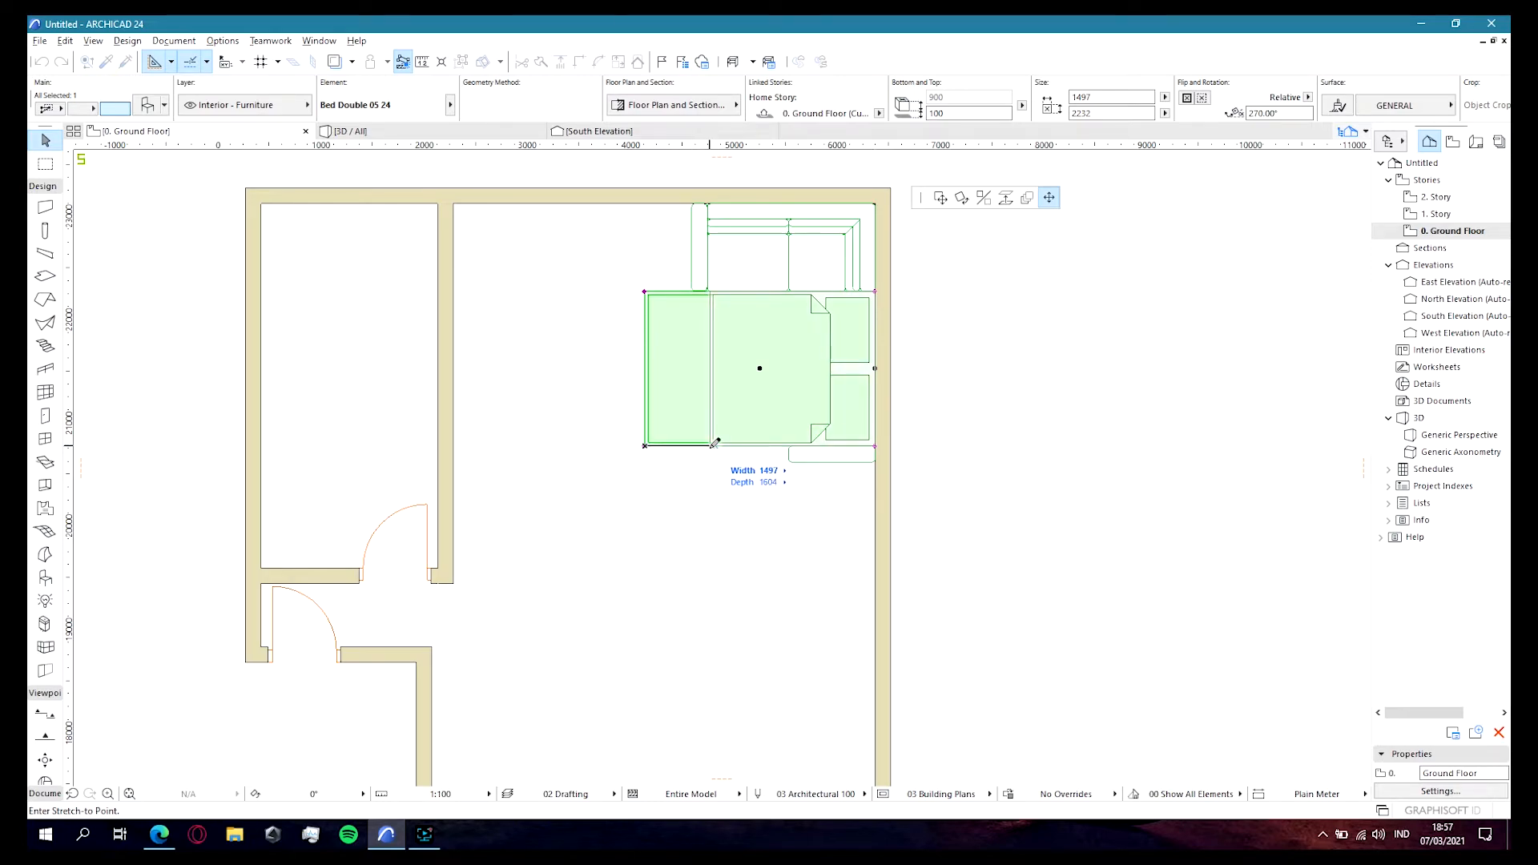
{"action": "left_click", "coordinate": [708, 446]}
{"action": "left_click", "coordinate": [755, 522]}
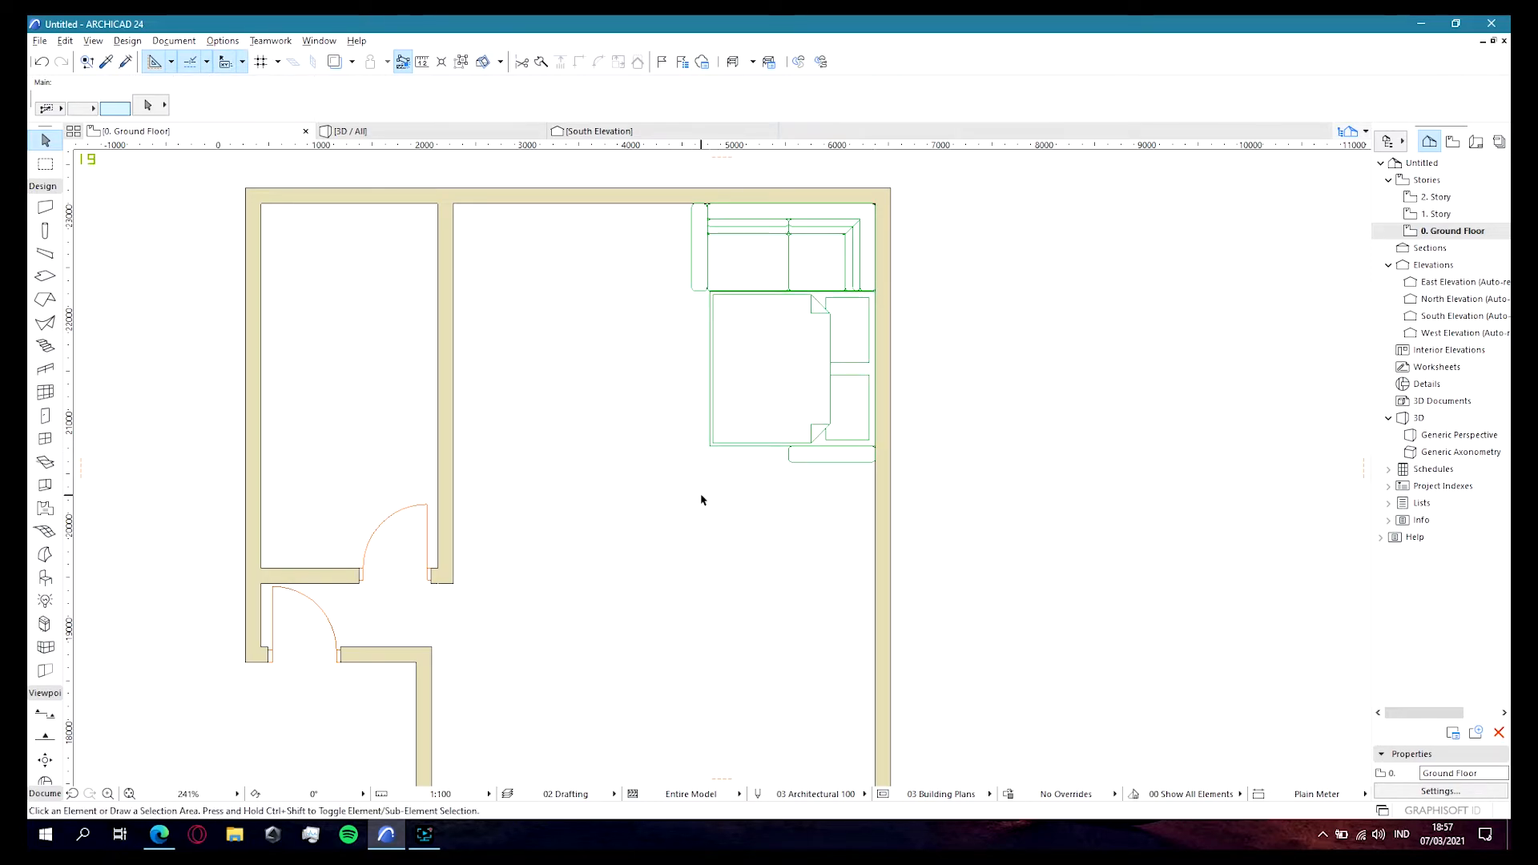
{"action": "left_click", "coordinate": [738, 552]}
{"action": "left_click", "coordinate": [569, 421]}
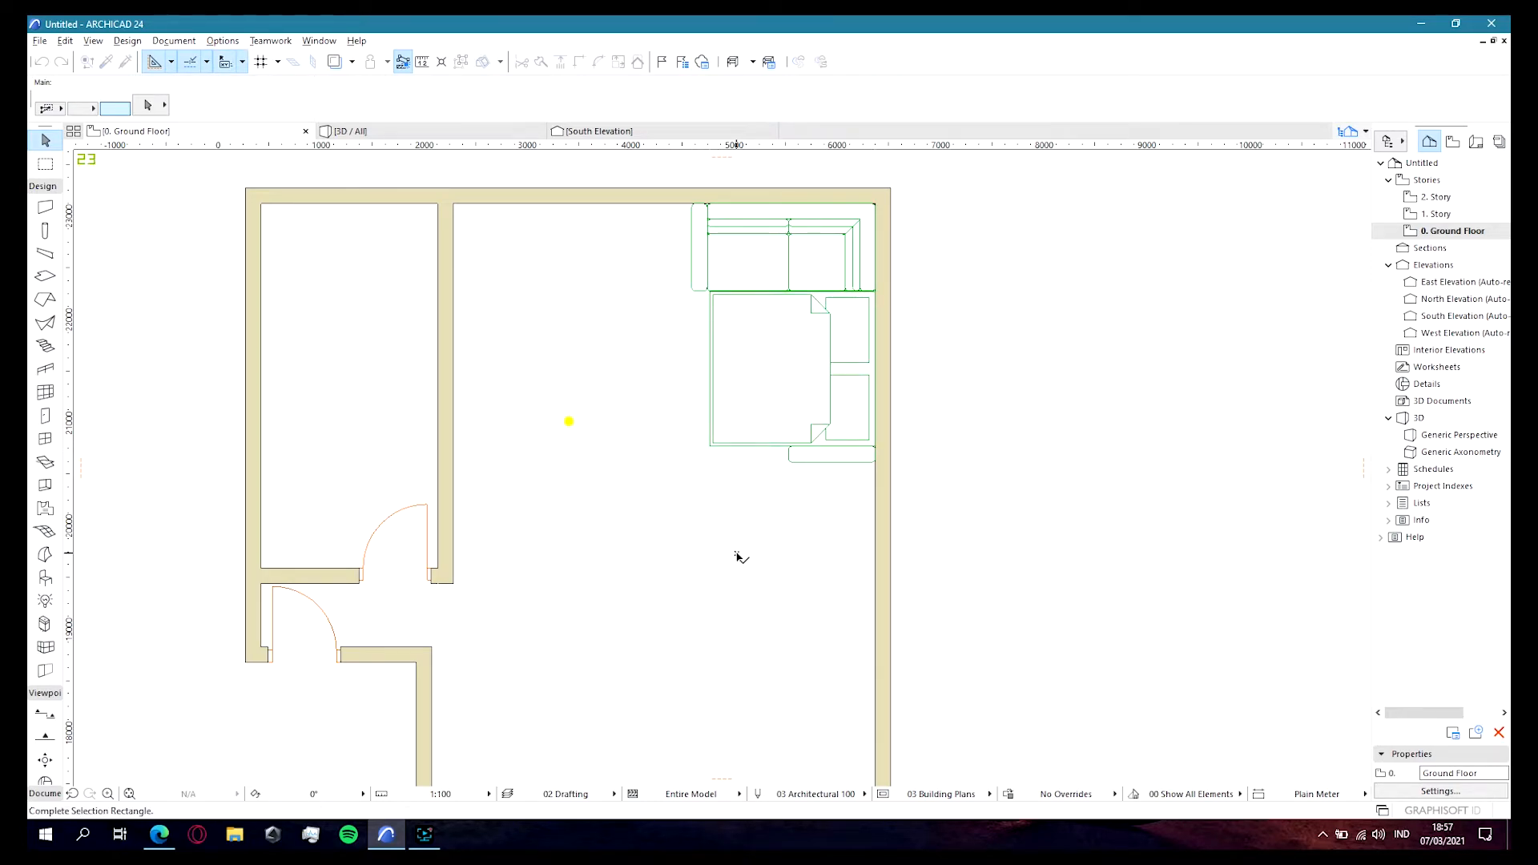
{"action": "left_click", "coordinate": [1148, 500]}
{"action": "left_click", "coordinate": [789, 368]}
{"action": "left_click", "coordinate": [1150, 502]}
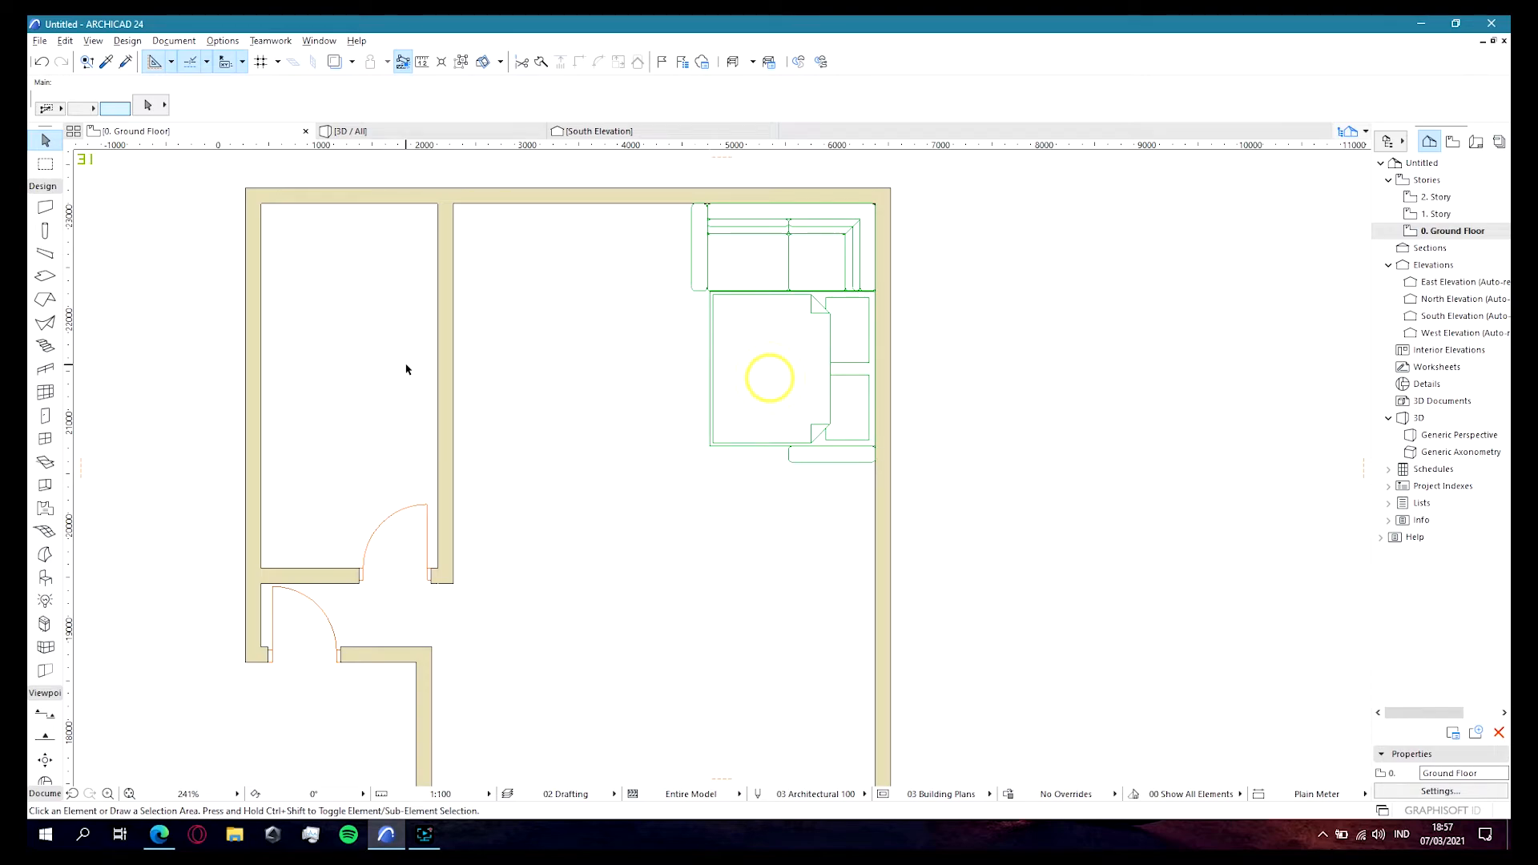
Step: Move the double bed about 292 mm left, away from the right wall, and deselect it
{"action": "left_click", "coordinate": [766, 377]}
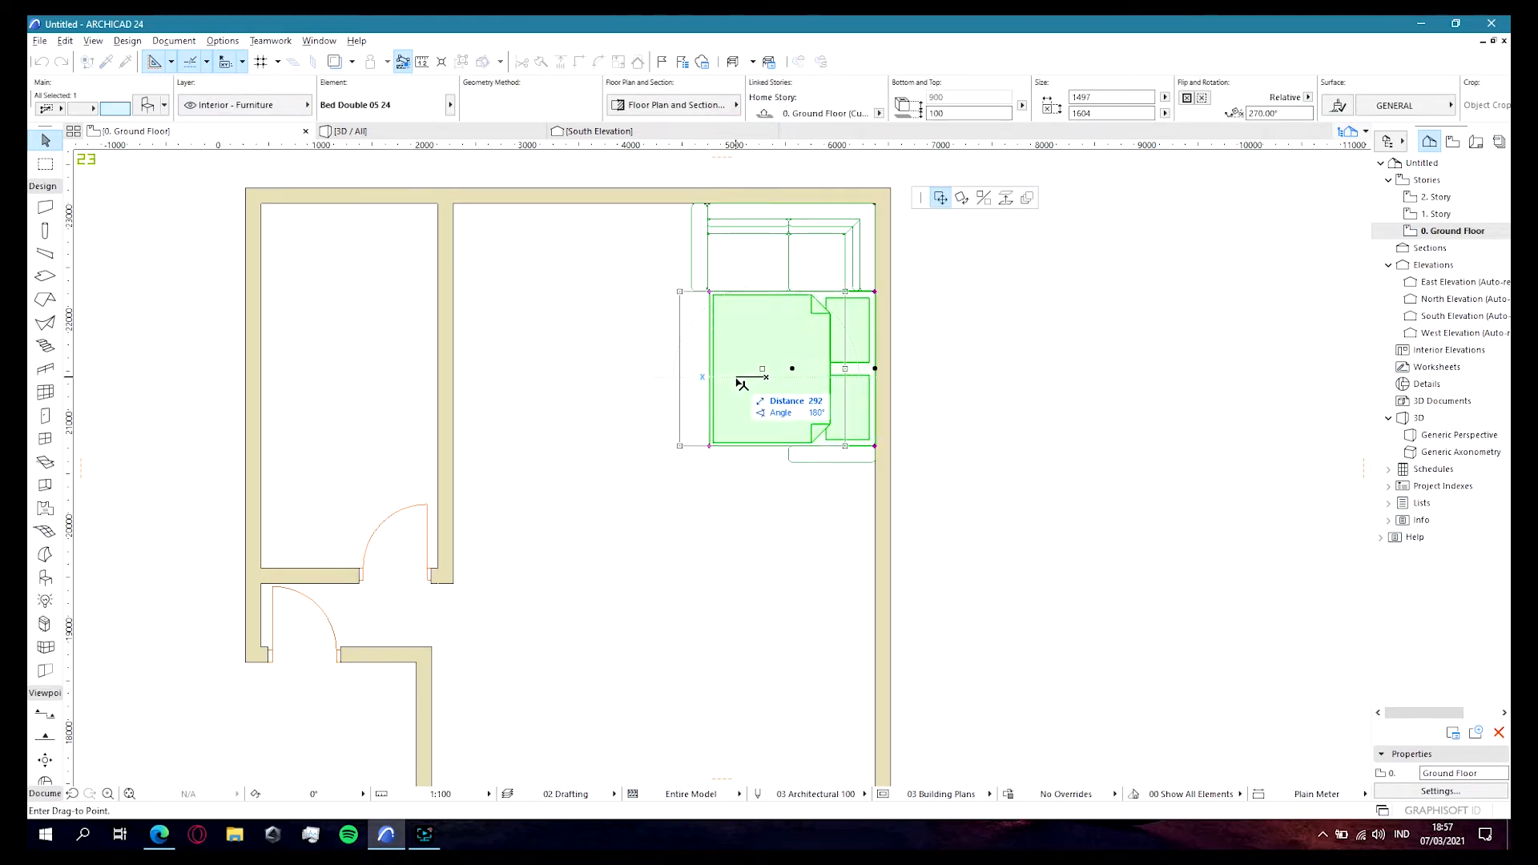
{"action": "left_click", "coordinate": [737, 378]}
{"action": "left_click", "coordinate": [793, 573]}
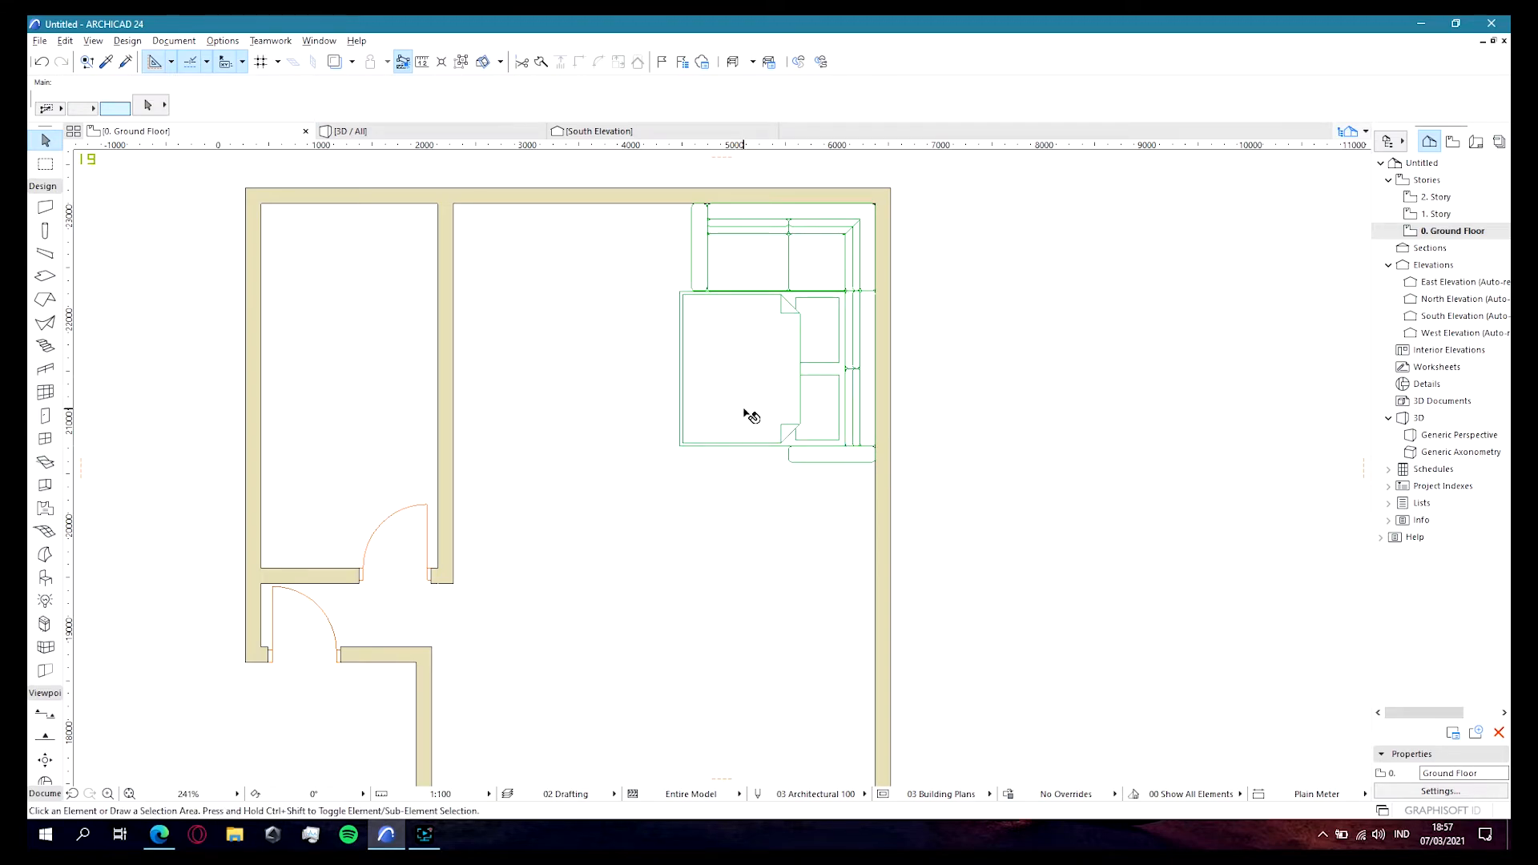
Step: Choose Dining Table Rectangle 24 from the Furniture Layouts 24 library folder as the default object
{"action": "left_click", "coordinate": [48, 583]}
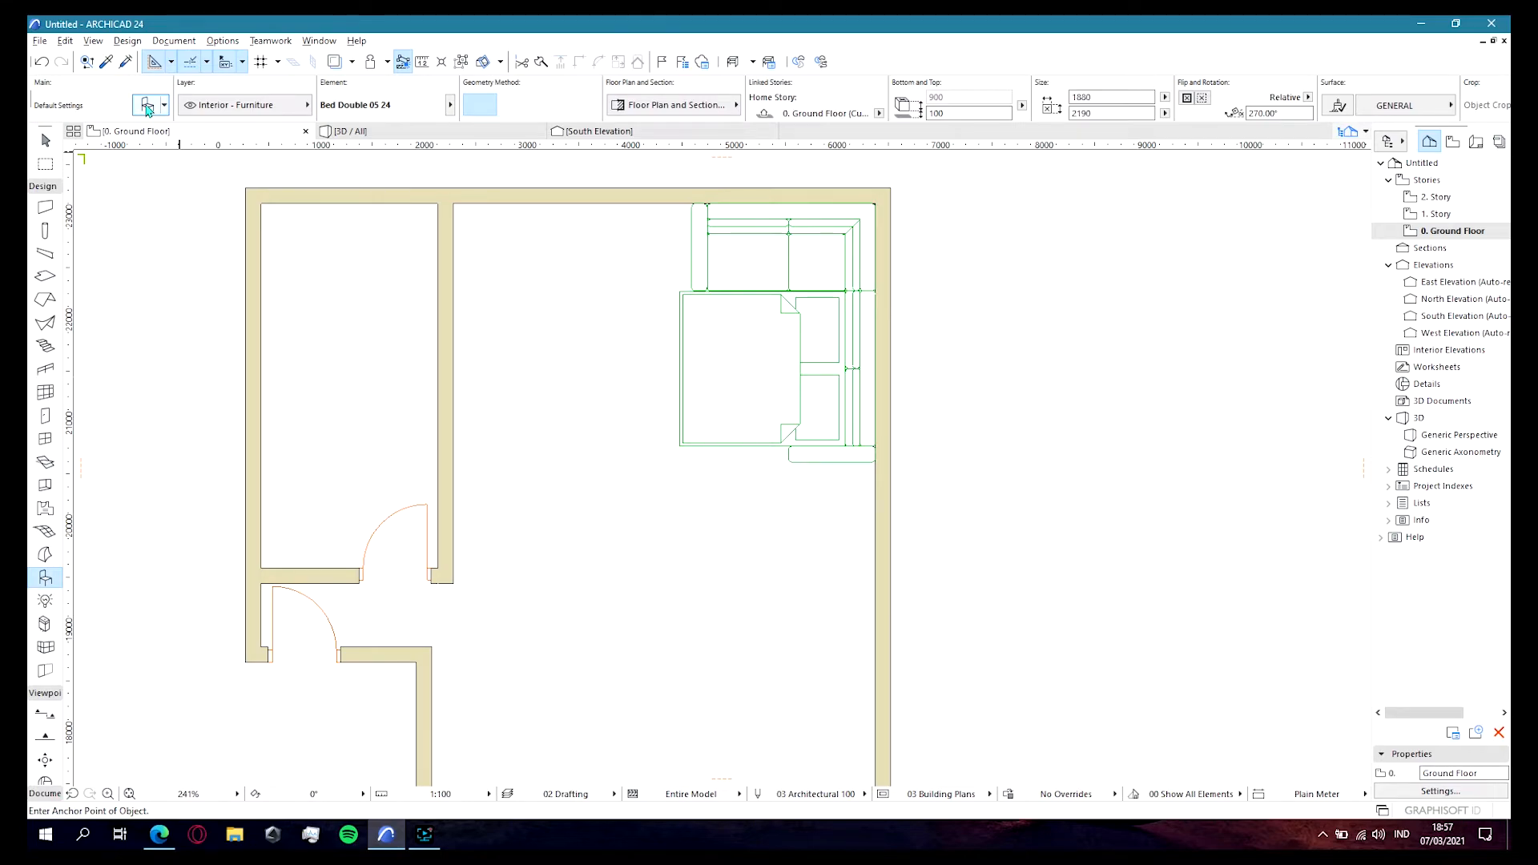
{"action": "left_click", "coordinate": [147, 106]}
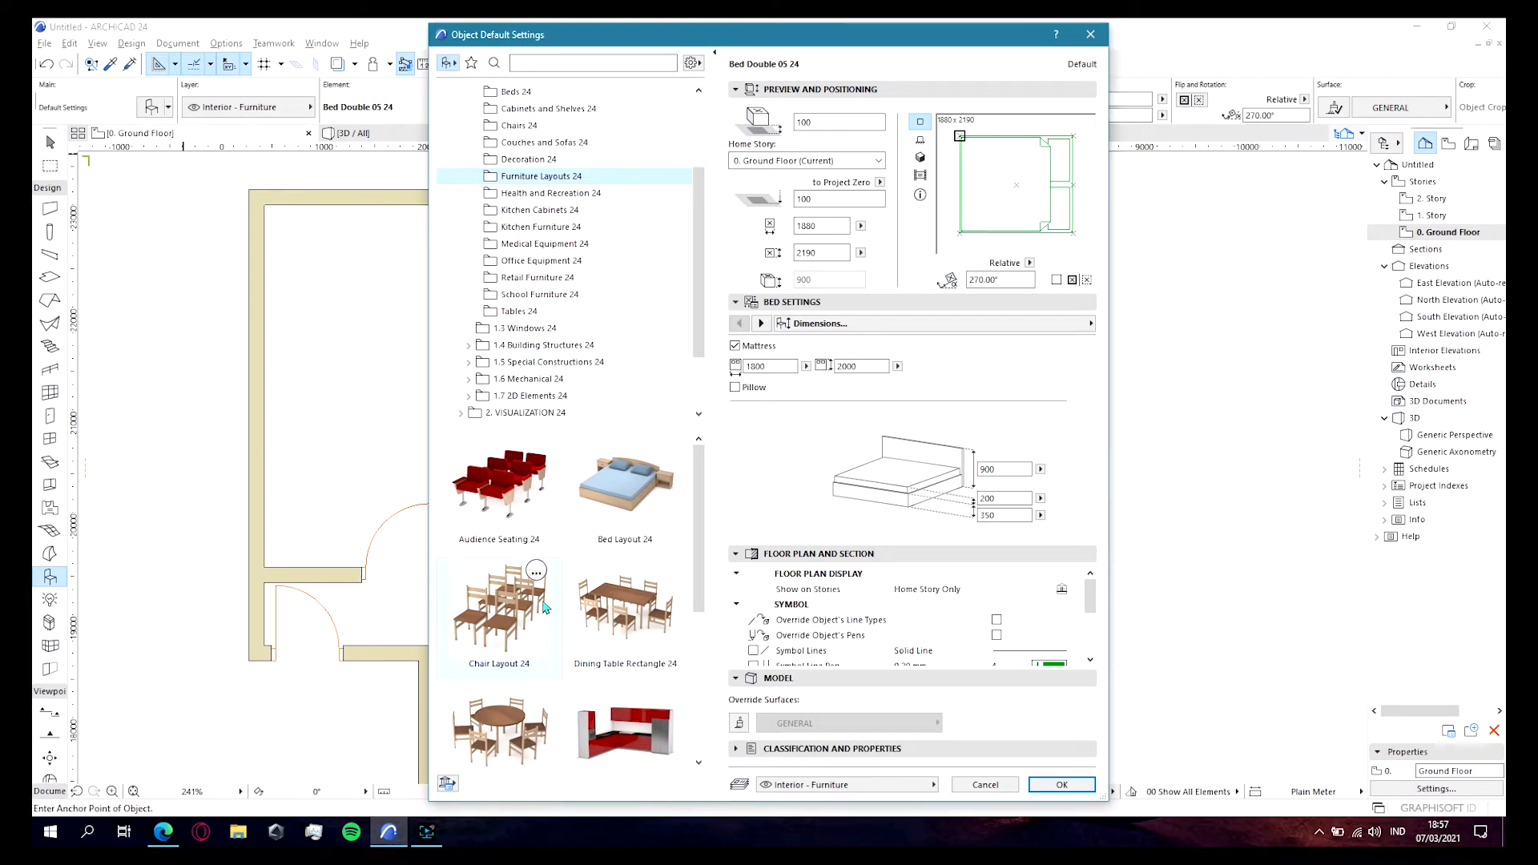
{"action": "scroll", "coordinate": [544, 621], "scroll_direction": "down", "scroll_amount": 3}
{"action": "scroll", "coordinate": [565, 694], "scroll_direction": "up", "scroll_amount": 2}
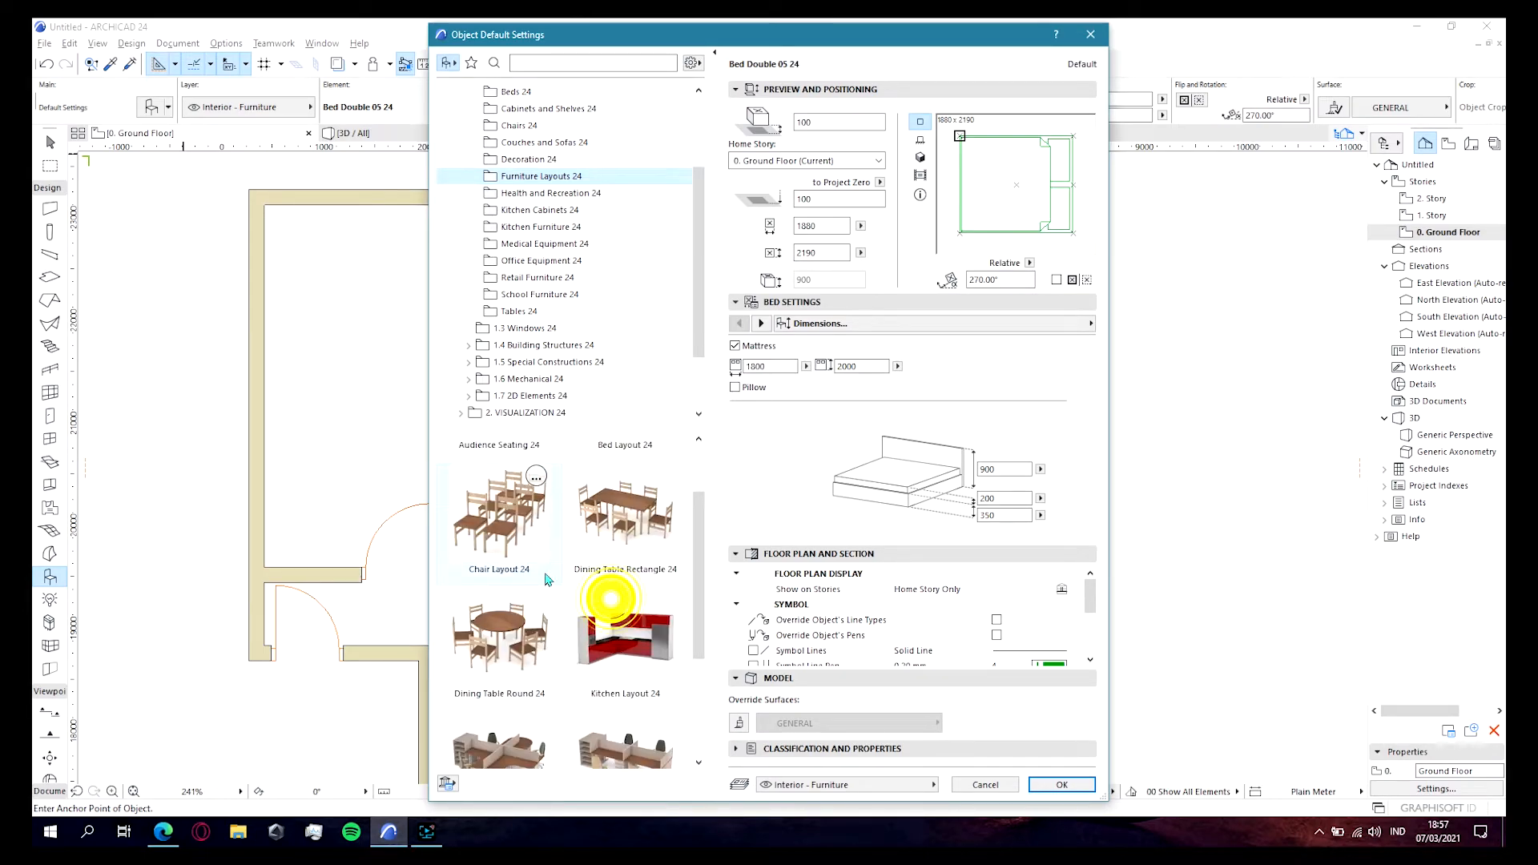
{"action": "scroll", "coordinate": [611, 601], "scroll_direction": "up", "scroll_amount": 1}
{"action": "left_click", "coordinate": [612, 606]}
{"action": "double_click", "coordinate": [612, 607]}
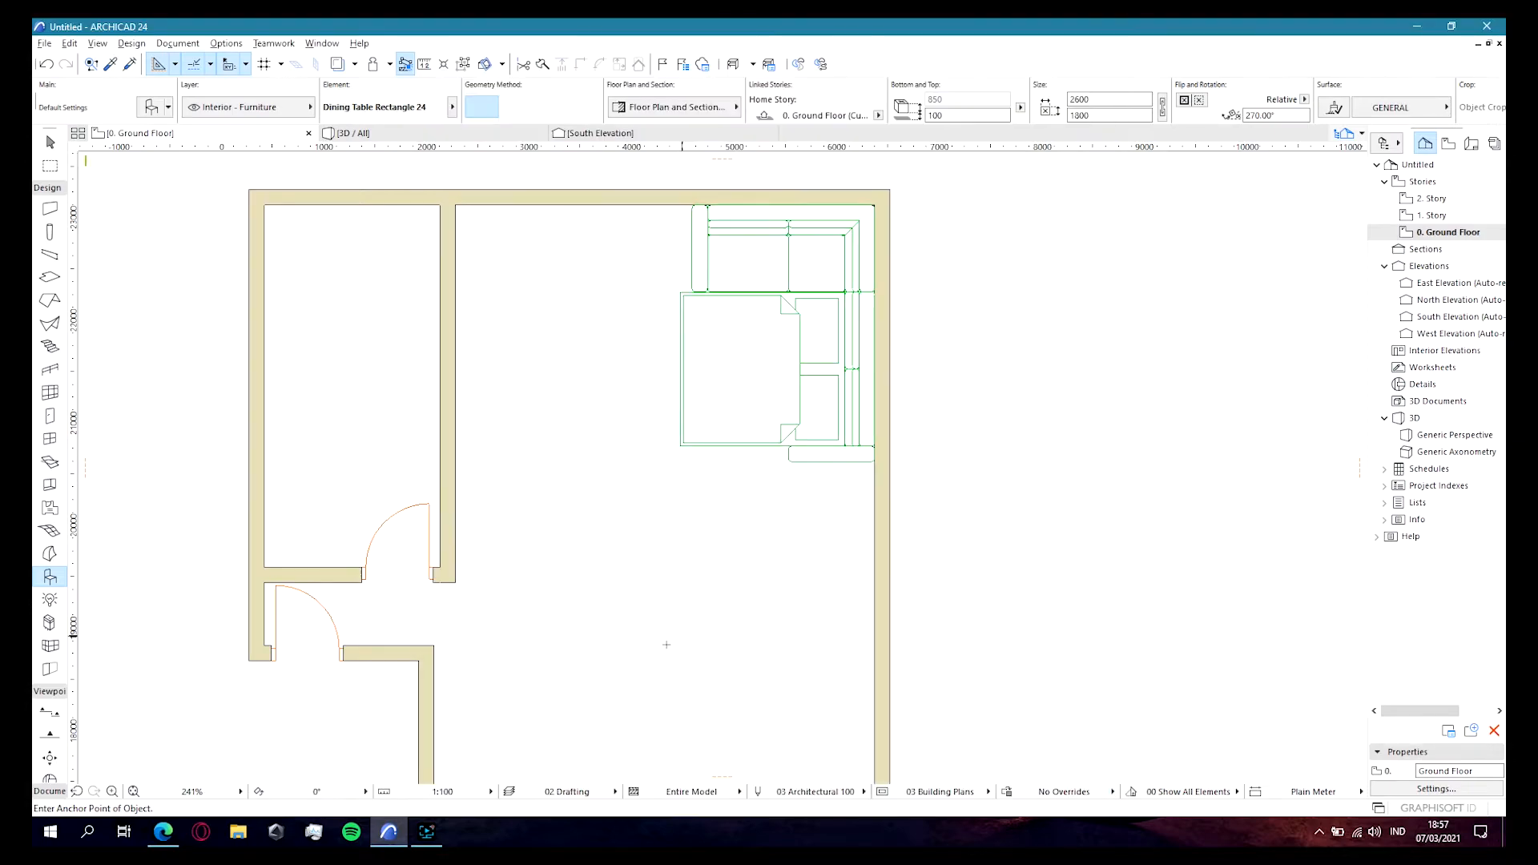
Step: Place the dining table set in the main room and position it in the open area below the bed
{"action": "scroll", "coordinate": [632, 510], "scroll_direction": "down", "scroll_amount": 2}
{"action": "left_click", "coordinate": [630, 523]}
{"action": "left_click", "coordinate": [50, 142]}
{"action": "left_click_drag", "start_coordinate": [558, 535], "coordinate": [687, 486]}
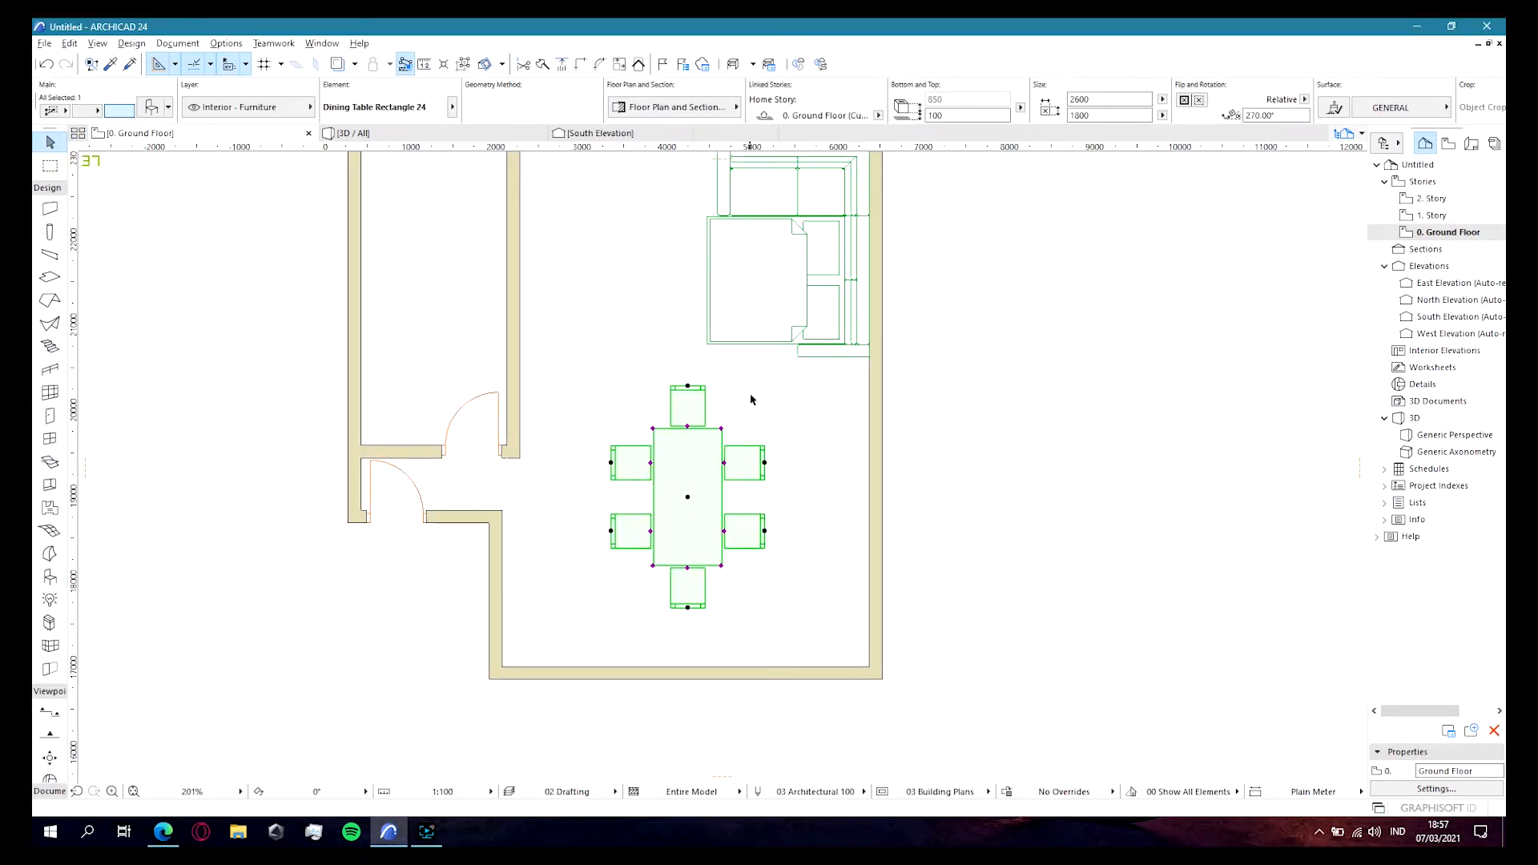
{"action": "left_click", "coordinate": [685, 487]}
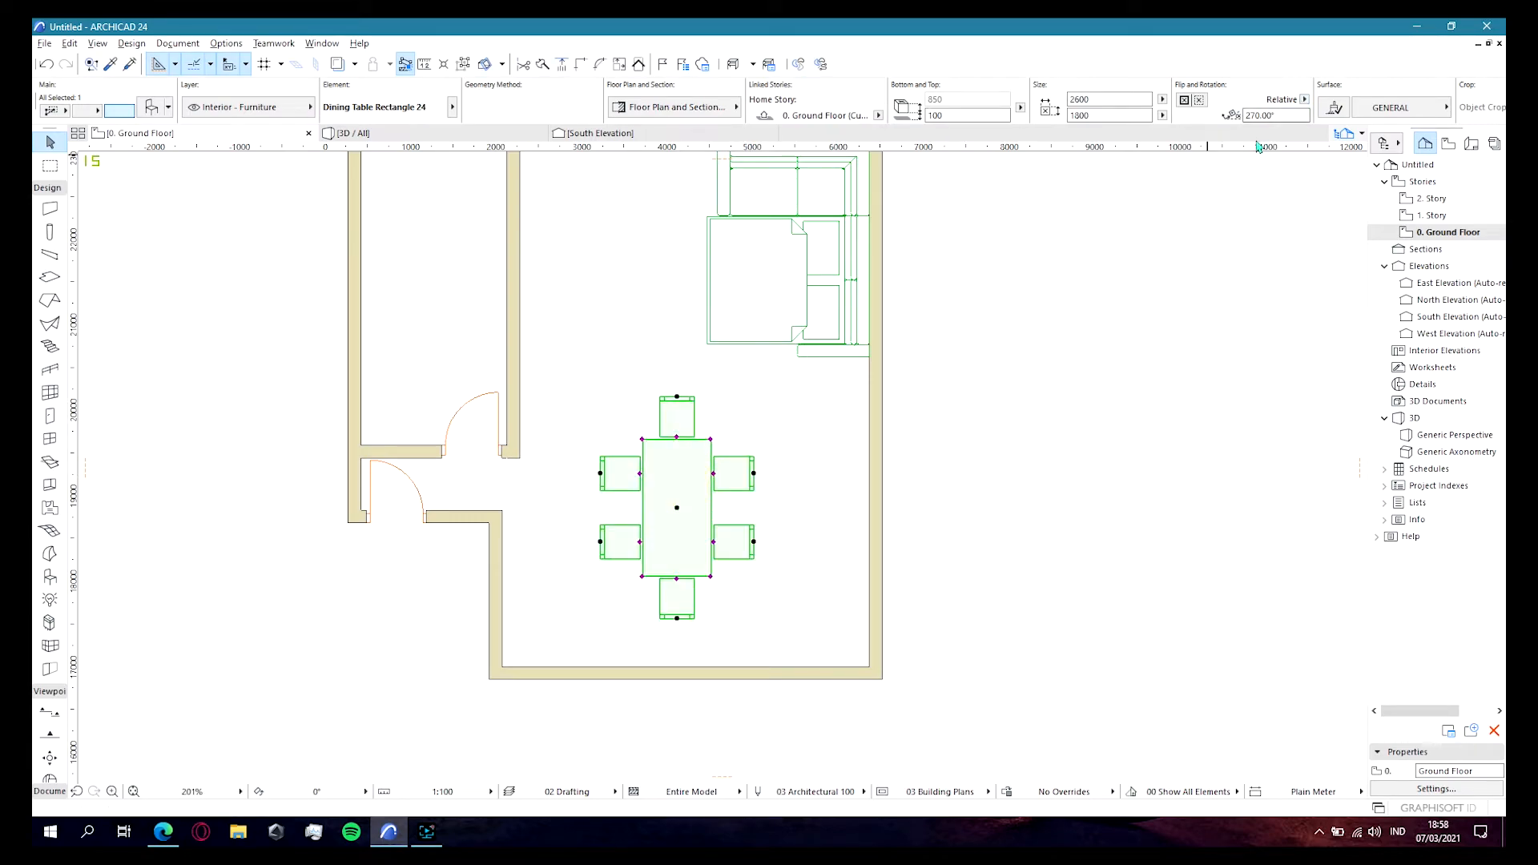
Step: Set the dining table set's rotation angle to 0°
{"action": "double_click", "coordinate": [1273, 115]}
{"action": "type", "text": "0"}
{"action": "key", "text": "Return"}
Step: Reposition the dining table set below the bed and shrink it to 1800 × 1800 mm
{"action": "left_click_drag", "start_coordinate": [809, 557], "coordinate": [722, 490]}
{"action": "left_click_drag", "start_coordinate": [735, 556], "coordinate": [801, 439]}
{"action": "left_click", "coordinate": [792, 422]}
{"action": "left_click", "coordinate": [756, 447]}
{"action": "left_click", "coordinate": [751, 453]}
{"action": "left_click", "coordinate": [695, 471]}
{"action": "left_click", "coordinate": [675, 560]}
{"action": "left_click", "coordinate": [673, 559]}
{"action": "left_click", "coordinate": [676, 503]}
{"action": "left_click", "coordinate": [674, 492]}
{"action": "key", "text": "ctrl+z"}
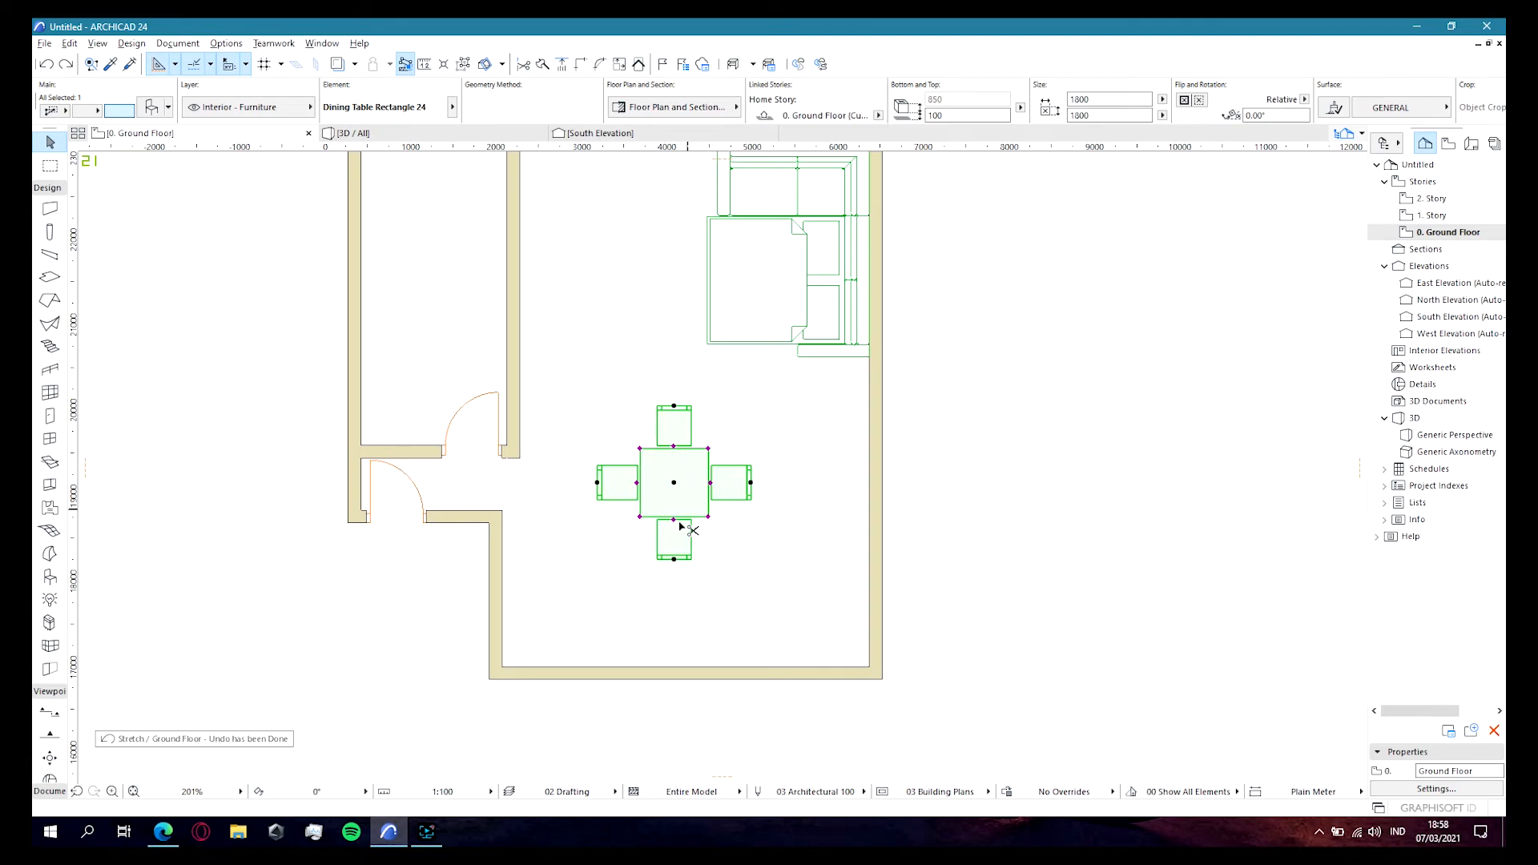
{"action": "left_click", "coordinate": [50, 576]}
{"action": "left_click", "coordinate": [152, 107]}
{"action": "left_click", "coordinate": [529, 193]}
{"action": "left_click", "coordinate": [539, 244]}
{"action": "left_click", "coordinate": [625, 608]}
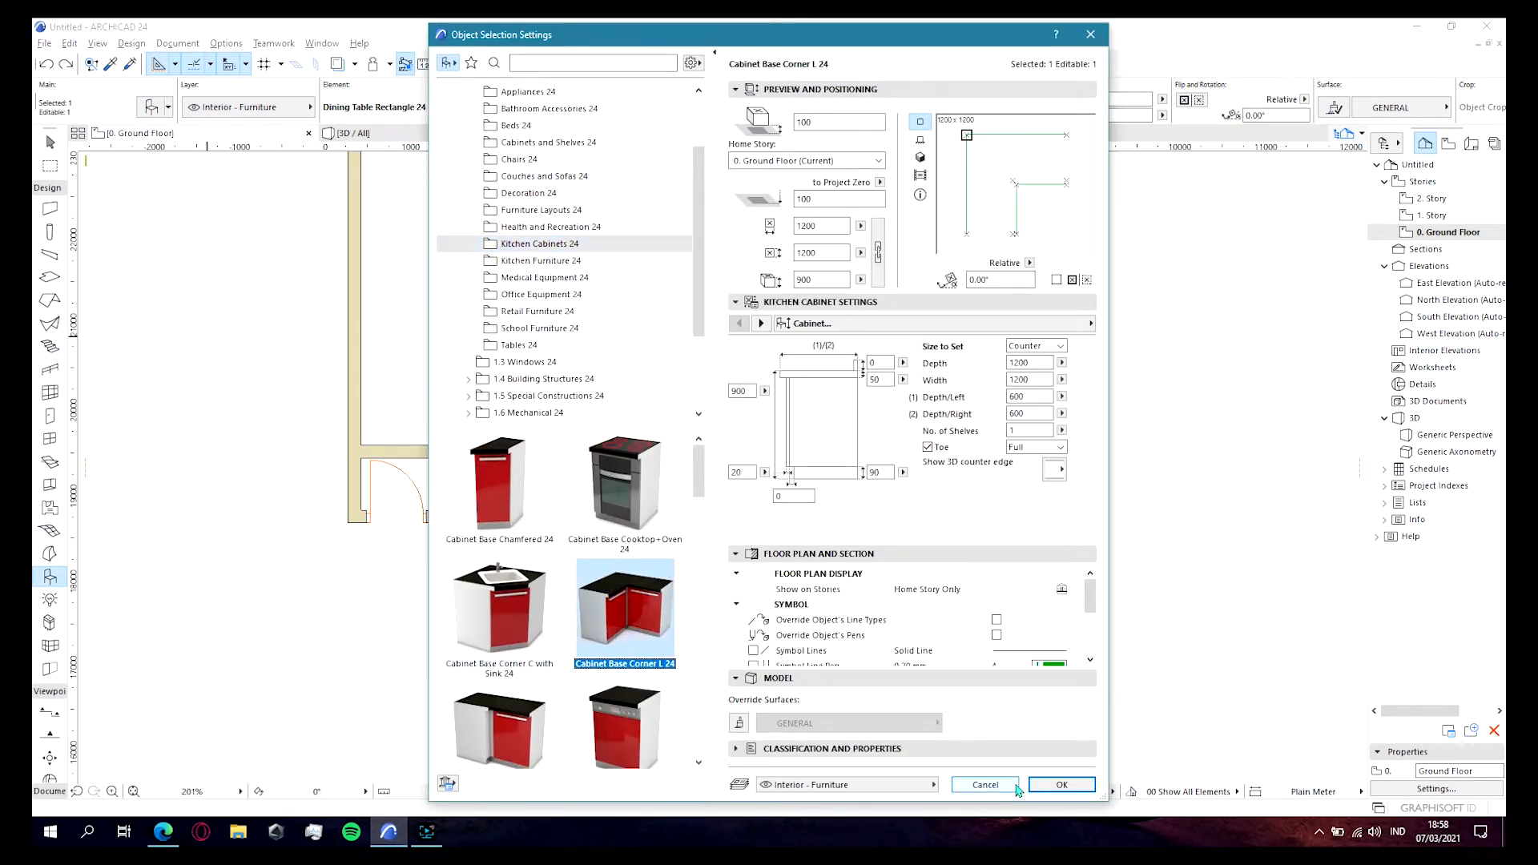
{"action": "left_click", "coordinate": [985, 784]}
{"action": "key", "text": "Escape"}
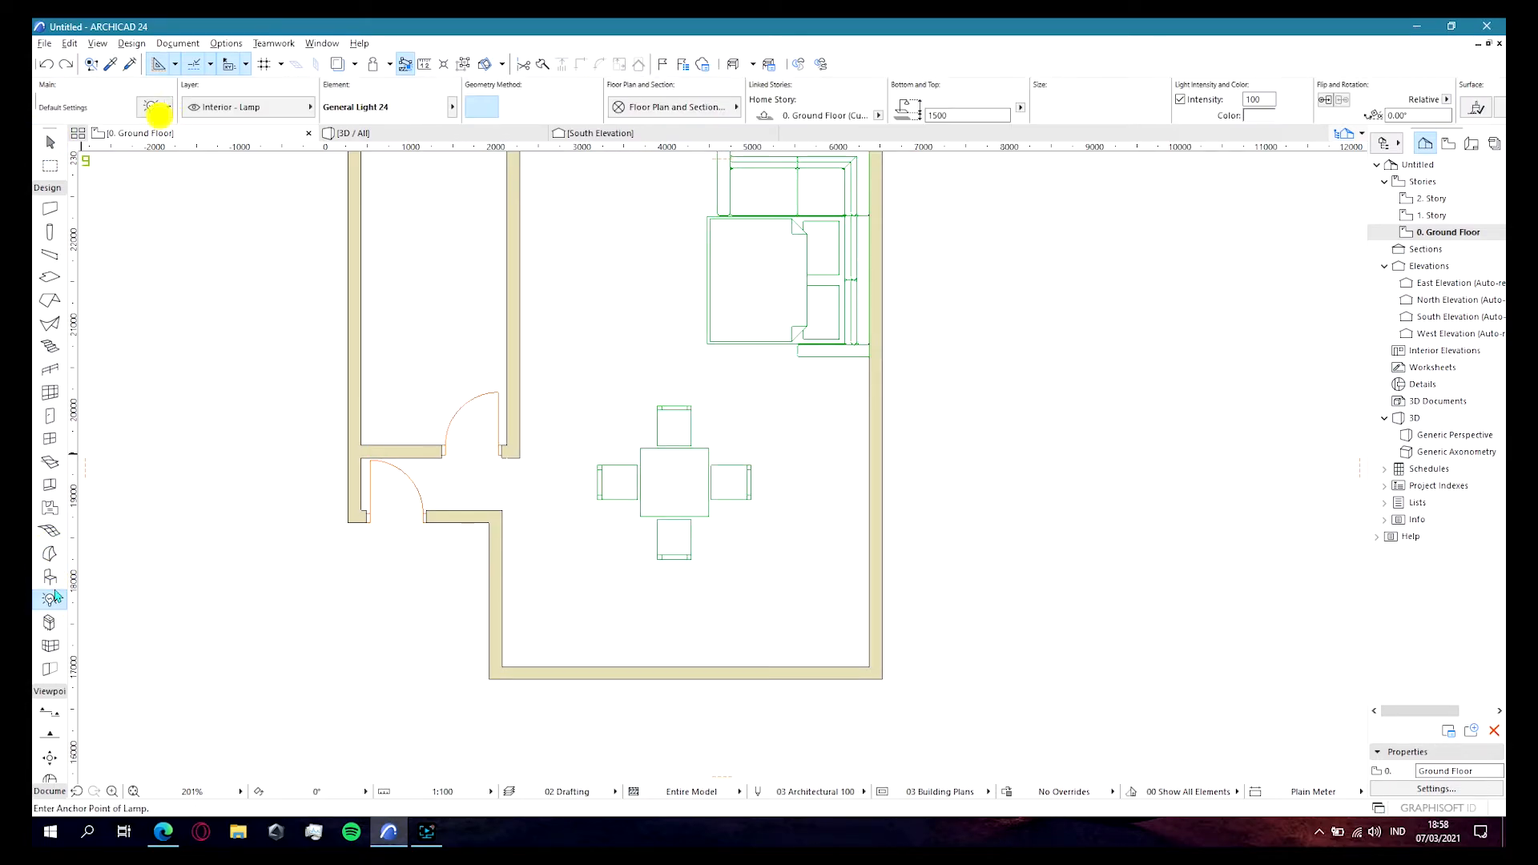
Step: Choose Cabinet Base Corner L 24 as the object and place it near the main room's lower-left corner
{"action": "left_click", "coordinate": [158, 116]}
{"action": "left_click", "coordinate": [539, 328]}
{"action": "scroll", "coordinate": [573, 600], "scroll_direction": "down", "scroll_amount": 3}
{"action": "left_click", "coordinate": [624, 513]}
{"action": "left_click", "coordinate": [1061, 785]}
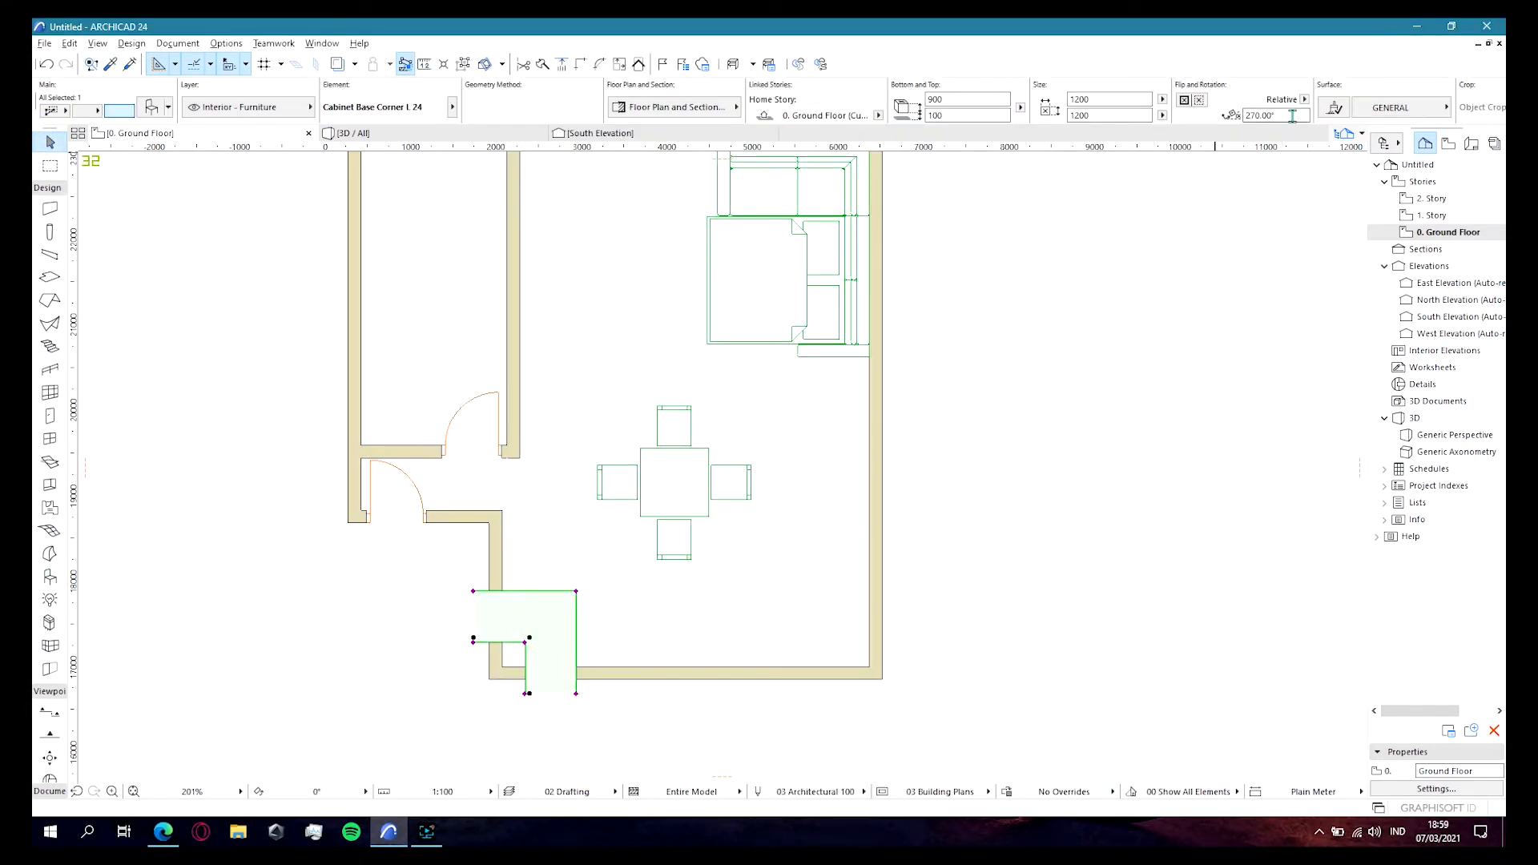
Step: Set the corner cabinet's rotation to 90° and move it to the main room's lower-left inner corner
{"action": "left_click", "coordinate": [626, 689]}
{"action": "type", "text": "90"}
{"action": "key", "text": "Return"}
{"action": "left_click", "coordinate": [624, 544]}
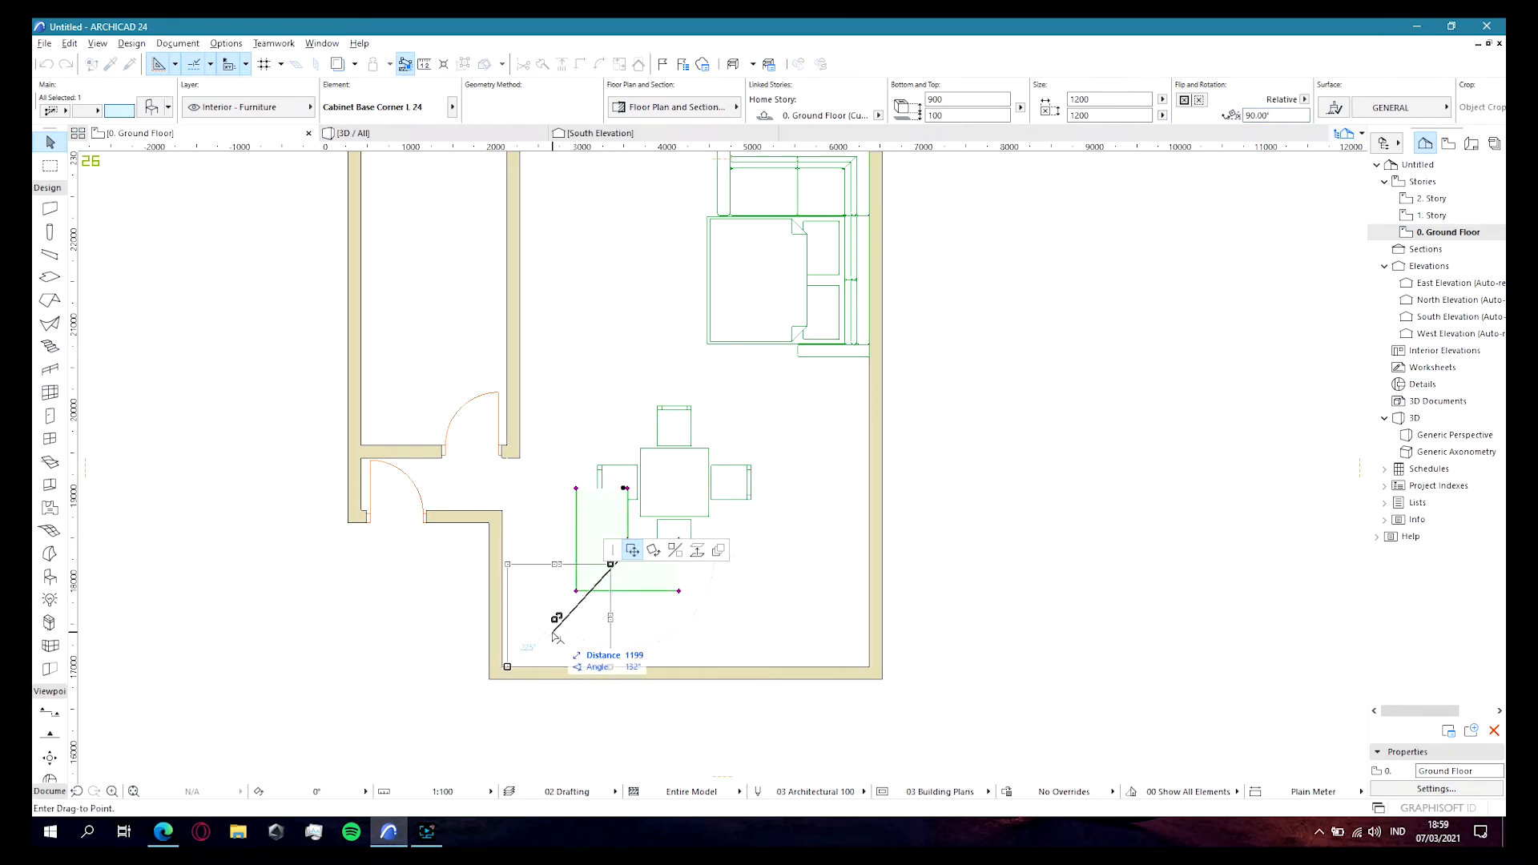
{"action": "left_click", "coordinate": [551, 618]}
{"action": "left_click", "coordinate": [805, 610]}
Step: Place a Cabinet Base MultiDrawer 24 against the kitchen's left wall and move the corner cabinet flush into the corner below it
{"action": "left_click", "coordinate": [50, 577]}
{"action": "left_click", "coordinate": [152, 107]}
{"action": "scroll", "coordinate": [521, 561], "scroll_direction": "down", "scroll_amount": 3}
{"action": "left_click", "coordinate": [512, 566]}
{"action": "left_click", "coordinate": [1061, 785]}
{"action": "left_click", "coordinate": [534, 562]}
{"action": "middle_click_drag", "start_coordinate": [515, 635], "coordinate": [395, 618]}
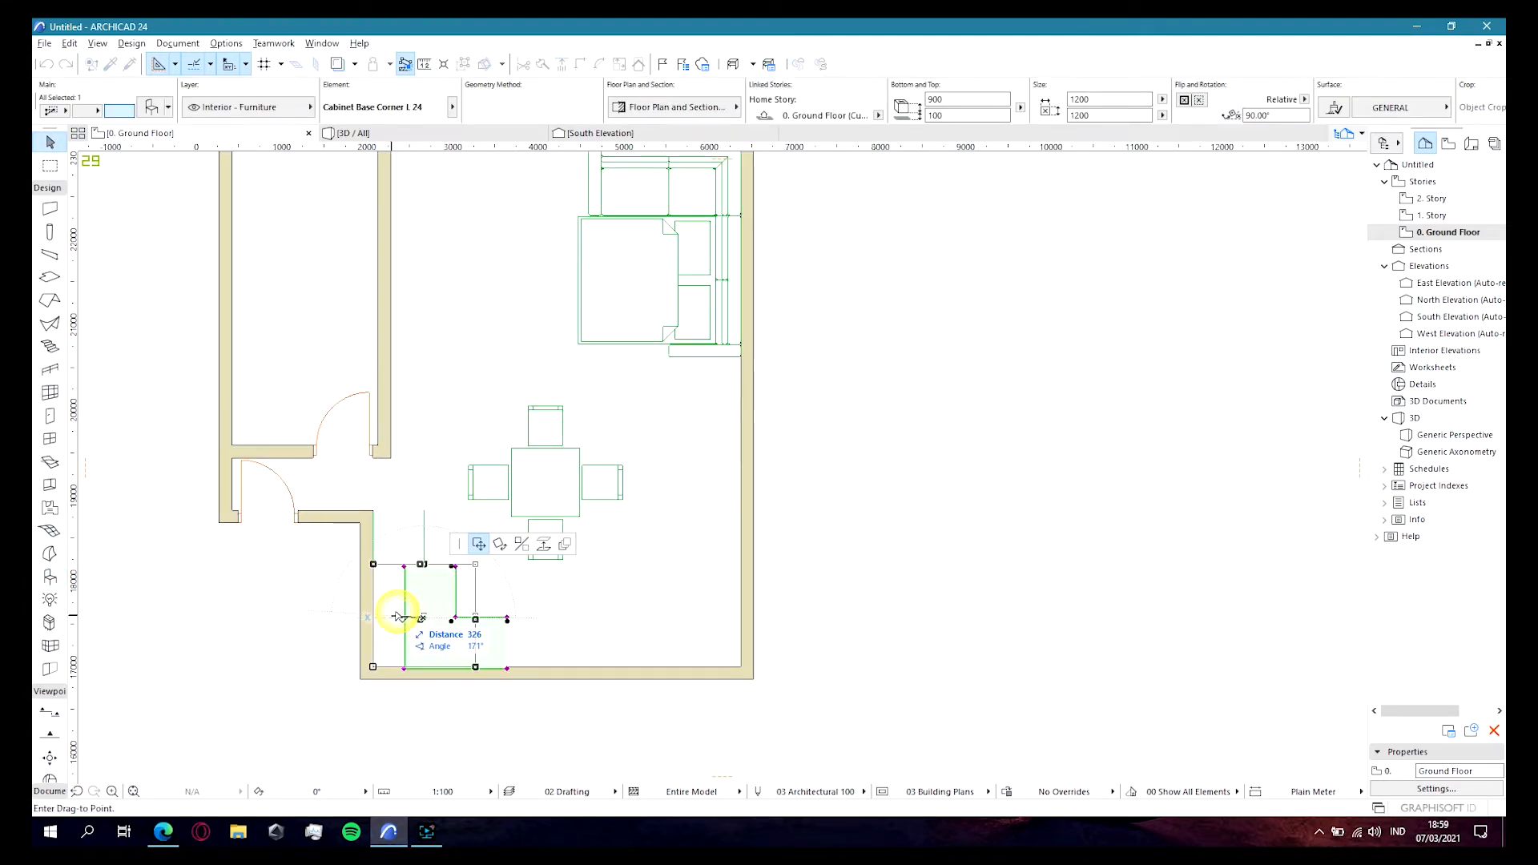
Step: Choose Cabinet Base Cooktop+Oven 24 from the Kitchen Cabinets 24 library folder
{"action": "double_click", "coordinate": [50, 577]}
{"action": "left_click", "coordinate": [553, 261]}
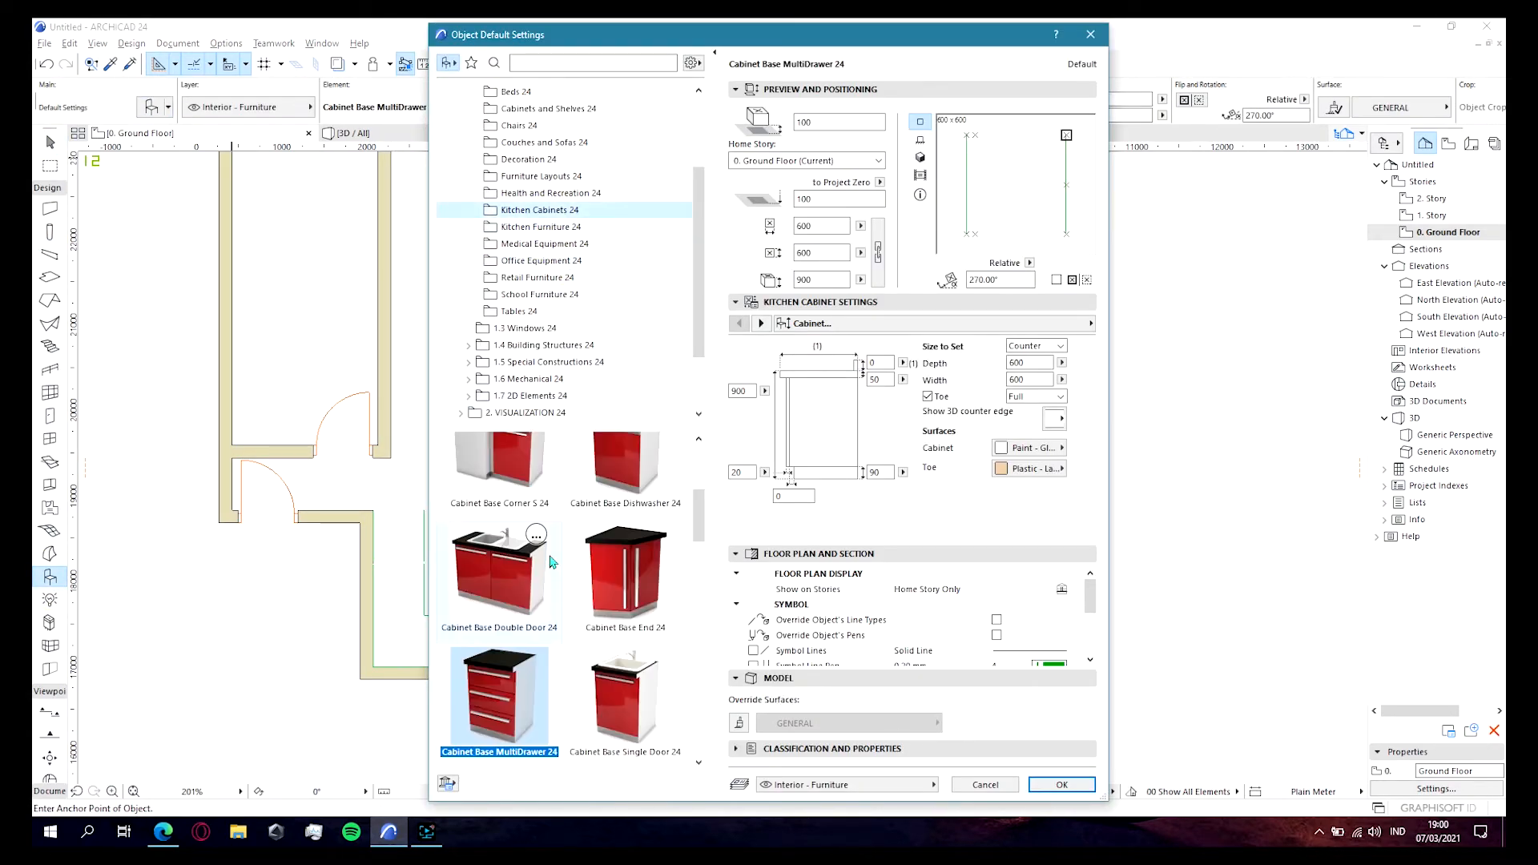
{"action": "left_click", "coordinate": [553, 209]}
{"action": "left_click", "coordinate": [498, 606]}
{"action": "left_click", "coordinate": [1061, 785]}
Step: Place the cooktop and oven cabinet against the lower wall, directly beside the corner cabinet
{"action": "left_click", "coordinate": [482, 627]}
{"action": "left_click", "coordinate": [50, 143]}
{"action": "left_click", "coordinate": [482, 627]}
{"action": "left_click", "coordinate": [513, 629]}
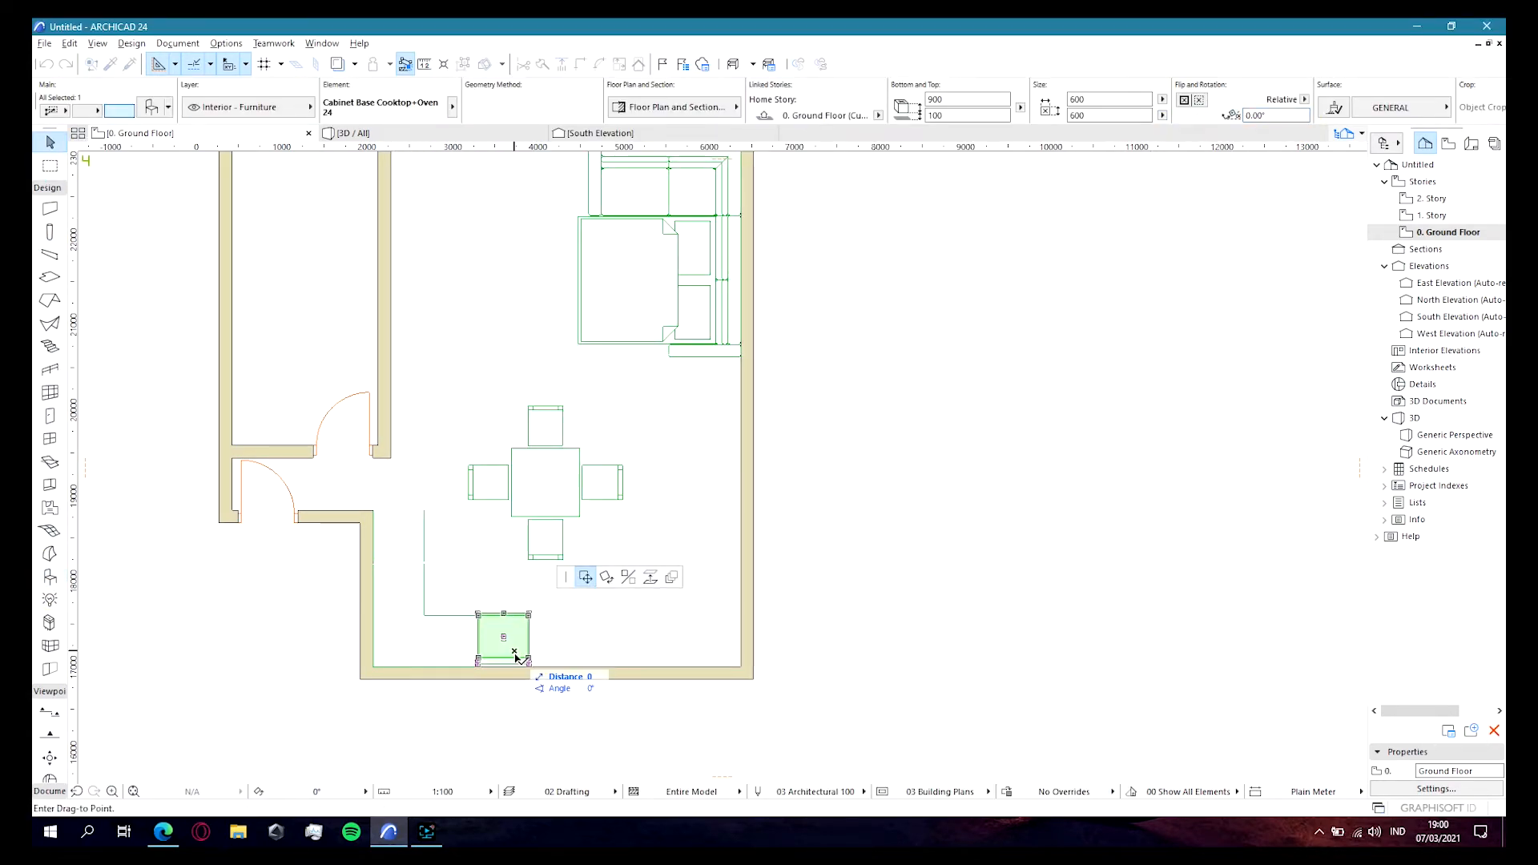
{"action": "left_click", "coordinate": [153, 107]}
{"action": "scroll", "coordinate": [640, 615], "scroll_direction": "up", "scroll_amount": 10}
{"action": "left_click", "coordinate": [487, 550]}
{"action": "left_click", "coordinate": [1061, 785]}
{"action": "key", "text": "Escape"}
Step: Choose Cabinet Base Triple Door 24 from the library and set its rotation angle to 0°
{"action": "double_click", "coordinate": [50, 577]}
{"action": "left_click", "coordinate": [500, 557]}
{"action": "left_click", "coordinate": [1061, 785]}
{"action": "double_click", "coordinate": [1261, 115]}
{"action": "type", "text": "0"}
{"action": "key", "text": "Return"}
Step: Place the triple-door sink cabinet and move it against the lower wall, directly beside the cooktop cabinet
{"action": "left_click", "coordinate": [595, 645]}
{"action": "left_click", "coordinate": [49, 142]}
{"action": "left_click", "coordinate": [672, 669]}
{"action": "left_click", "coordinate": [673, 669]}
{"action": "left_click_drag", "start_coordinate": [622, 667], "coordinate": [556, 639]}
{"action": "left_click", "coordinate": [578, 615]}
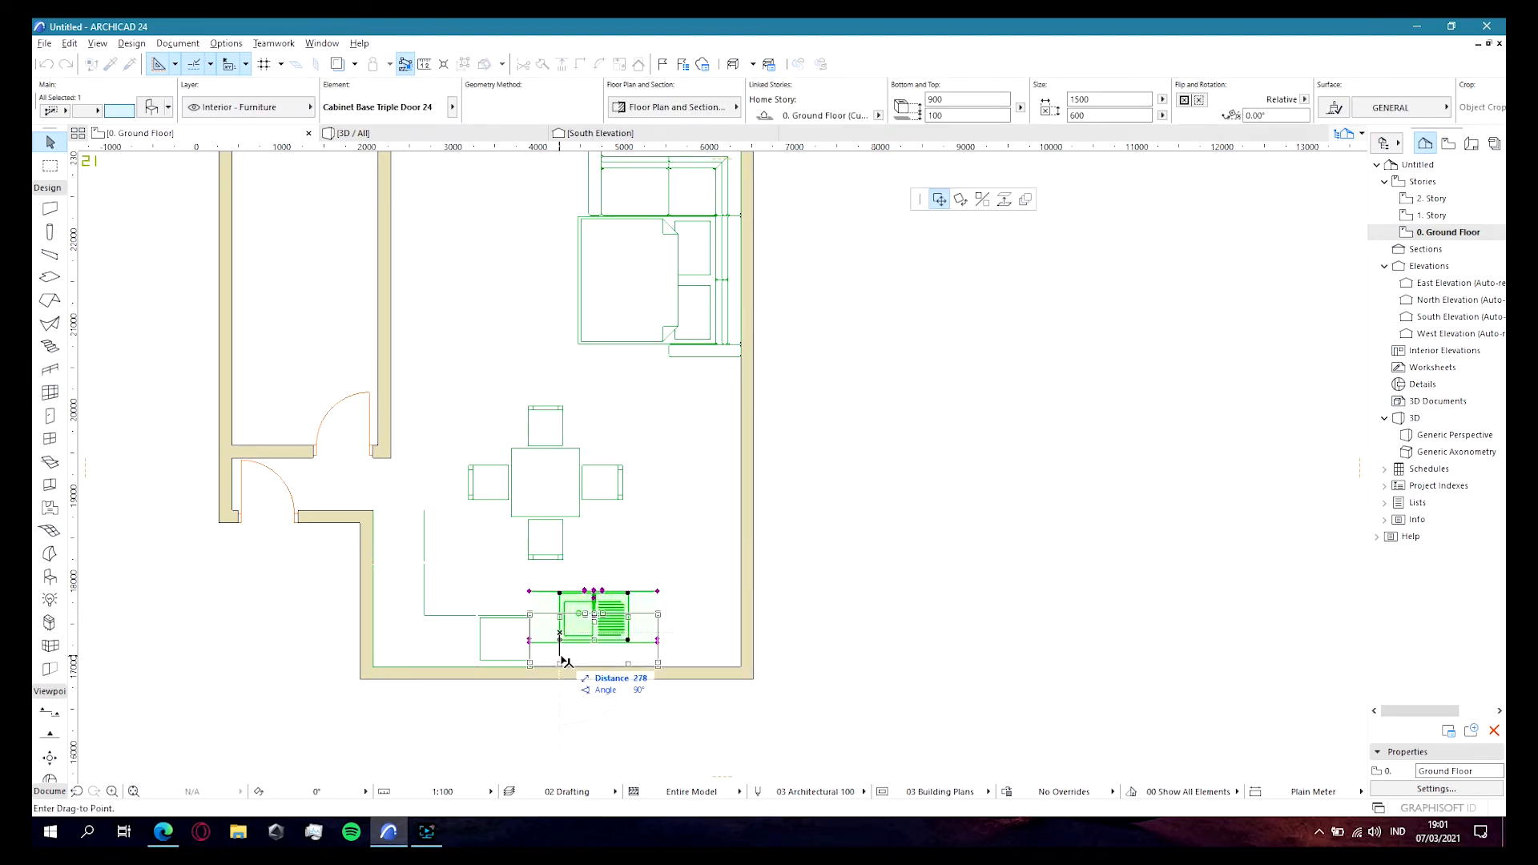
{"action": "left_click", "coordinate": [571, 655]}
Step: Add another base cabinet and move it into the main room's lower-right corner, beside the sink cabinet
{"action": "double_click", "coordinate": [50, 577]}
{"action": "scroll", "coordinate": [608, 522], "scroll_direction": "down", "scroll_amount": 5}
{"action": "left_click", "coordinate": [497, 609]}
{"action": "left_click", "coordinate": [1061, 785]}
{"action": "key", "text": "ctrl+d"}
{"action": "left_click", "coordinate": [658, 681]}
{"action": "left_click", "coordinate": [683, 644]}
{"action": "key", "text": "Escape"}
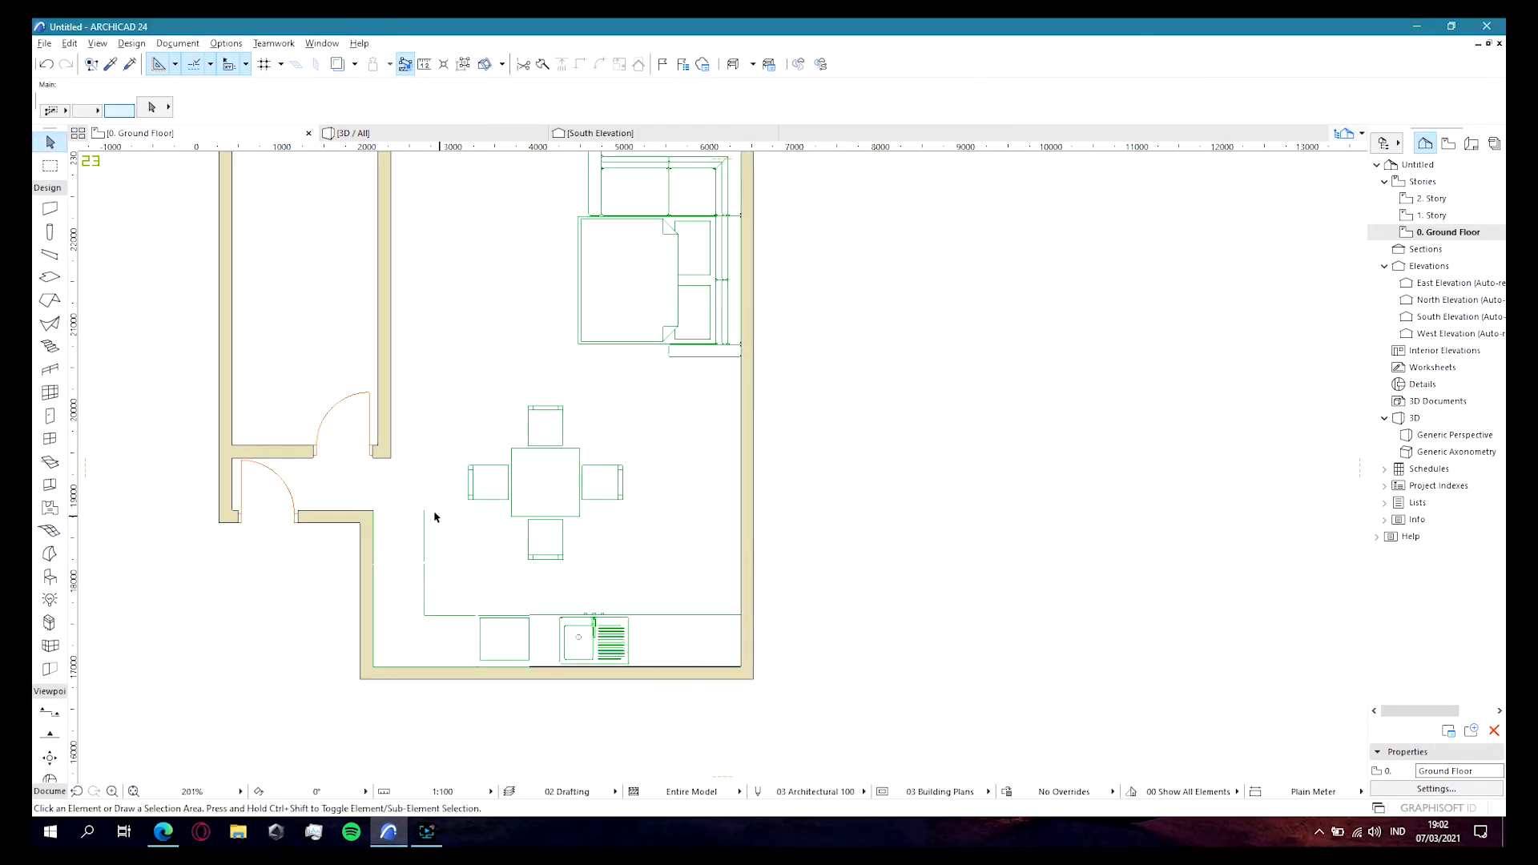
Step: Examine the furniture folders of the object library, including School Furniture 24, for further furnishings
{"action": "middle_click_drag", "start_coordinate": [435, 521], "coordinate": [514, 664]}
{"action": "double_click", "coordinate": [50, 577]}
{"action": "left_click", "coordinate": [611, 262]}
{"action": "scroll", "coordinate": [634, 520], "scroll_direction": "down", "scroll_amount": 5}
{"action": "key", "text": "Down"}
{"action": "key", "text": "Down"}
{"action": "key", "text": "Down"}
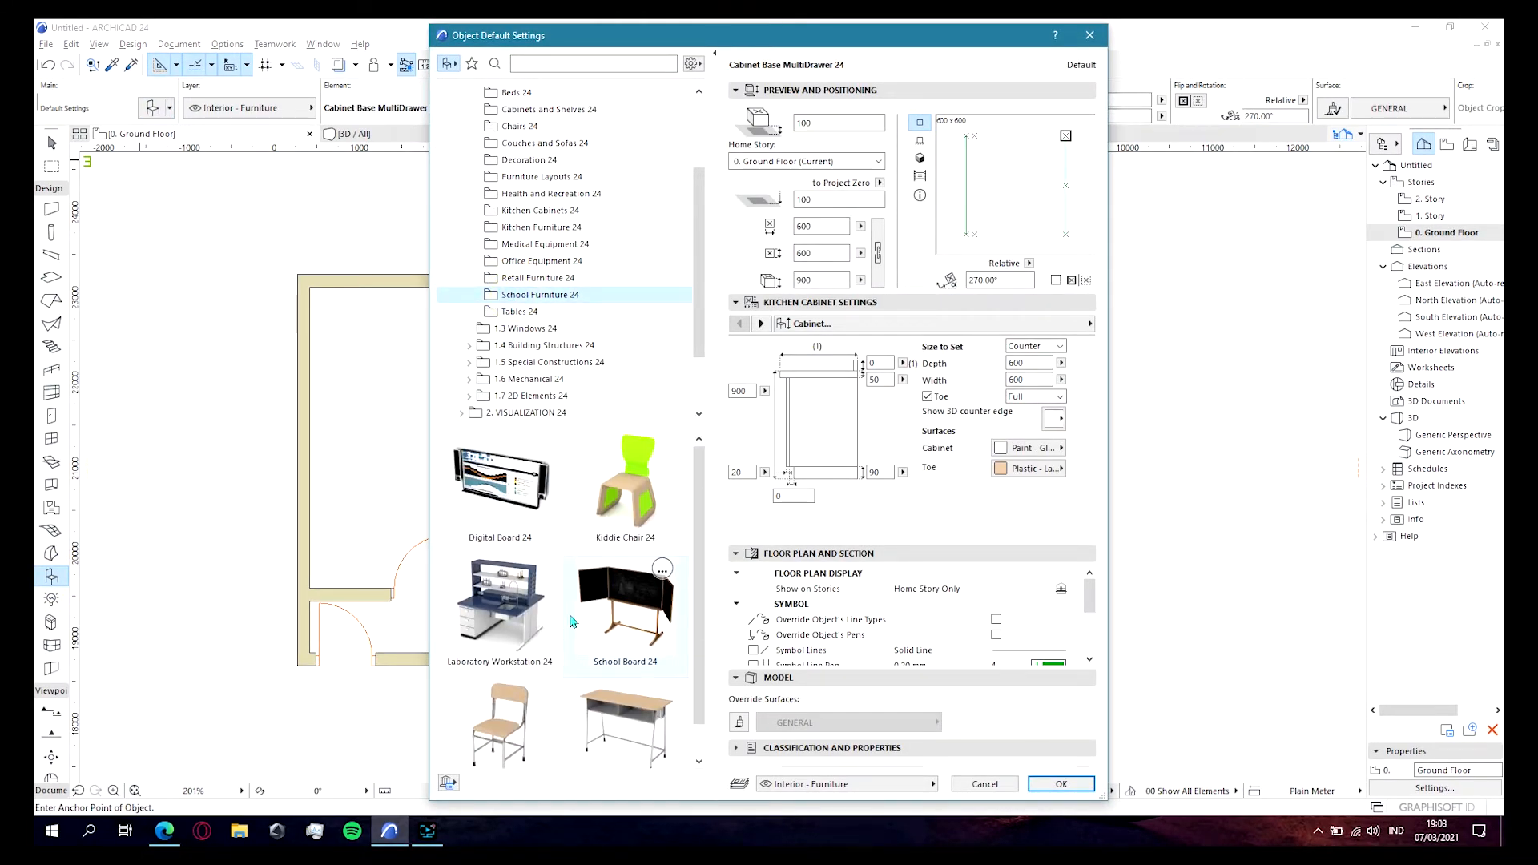
{"action": "scroll", "coordinate": [655, 686], "scroll_direction": "down", "scroll_amount": 3}
Step: Search the object library for "computer" and choose Computer Table 24 as the default object
{"action": "left_click", "coordinate": [565, 65]}
{"action": "type", "text": "office"}
{"action": "key", "text": "BackSpace"}
{"action": "key", "text": "BackSpace"}
{"action": "key", "text": "BackSpace"}
{"action": "key", "text": "BackSpace"}
{"action": "key", "text": "BackSpace"}
{"action": "key", "text": "BackSpace"}
{"action": "type", "text": "computer"}
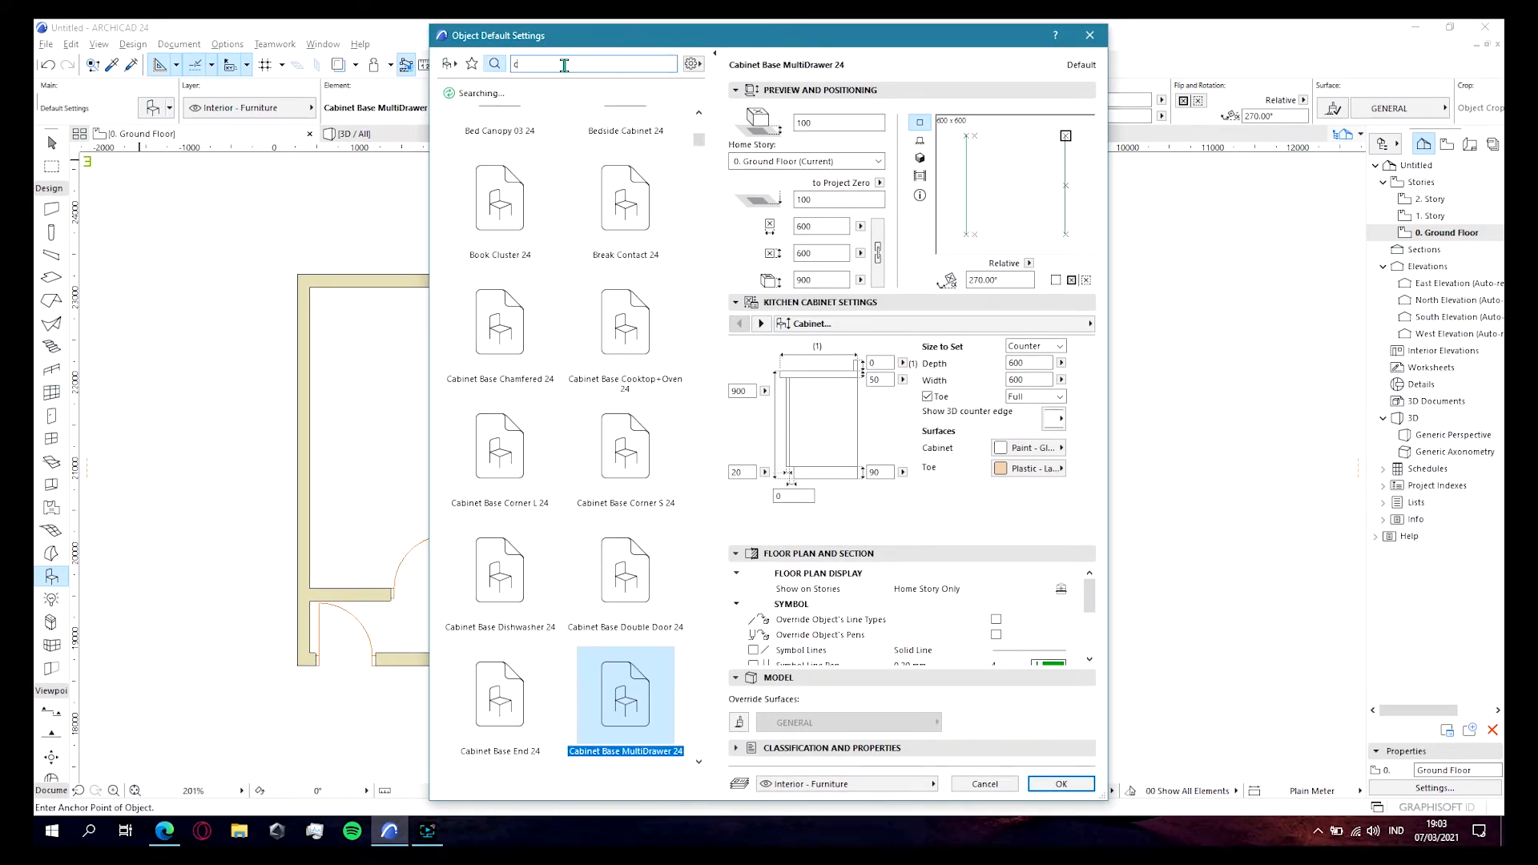
{"action": "left_click", "coordinate": [498, 157]}
{"action": "left_click", "coordinate": [623, 164]}
{"action": "left_click", "coordinate": [492, 147]}
{"action": "left_click", "coordinate": [1061, 783]}
Step: Set the computer table's rotation to 0° and place it near the main room's right wall, selecting it
{"action": "type", "text": "0"}
{"action": "left_click_drag", "start_coordinate": [1278, 117], "coordinate": [1221, 124]}
{"action": "left_click", "coordinate": [773, 646]}
{"action": "key", "text": "Escape"}
{"action": "left_click", "coordinate": [793, 645]}
Step: Rotate the computer table to 270° and move it against the right wall directly below the sofa
{"action": "type", "text": "90"}
{"action": "key", "text": "Return"}
{"action": "type", "text": "270"}
{"action": "key", "text": "Return"}
{"action": "key", "text": "ctrl+d"}
{"action": "left_click", "coordinate": [803, 678]}
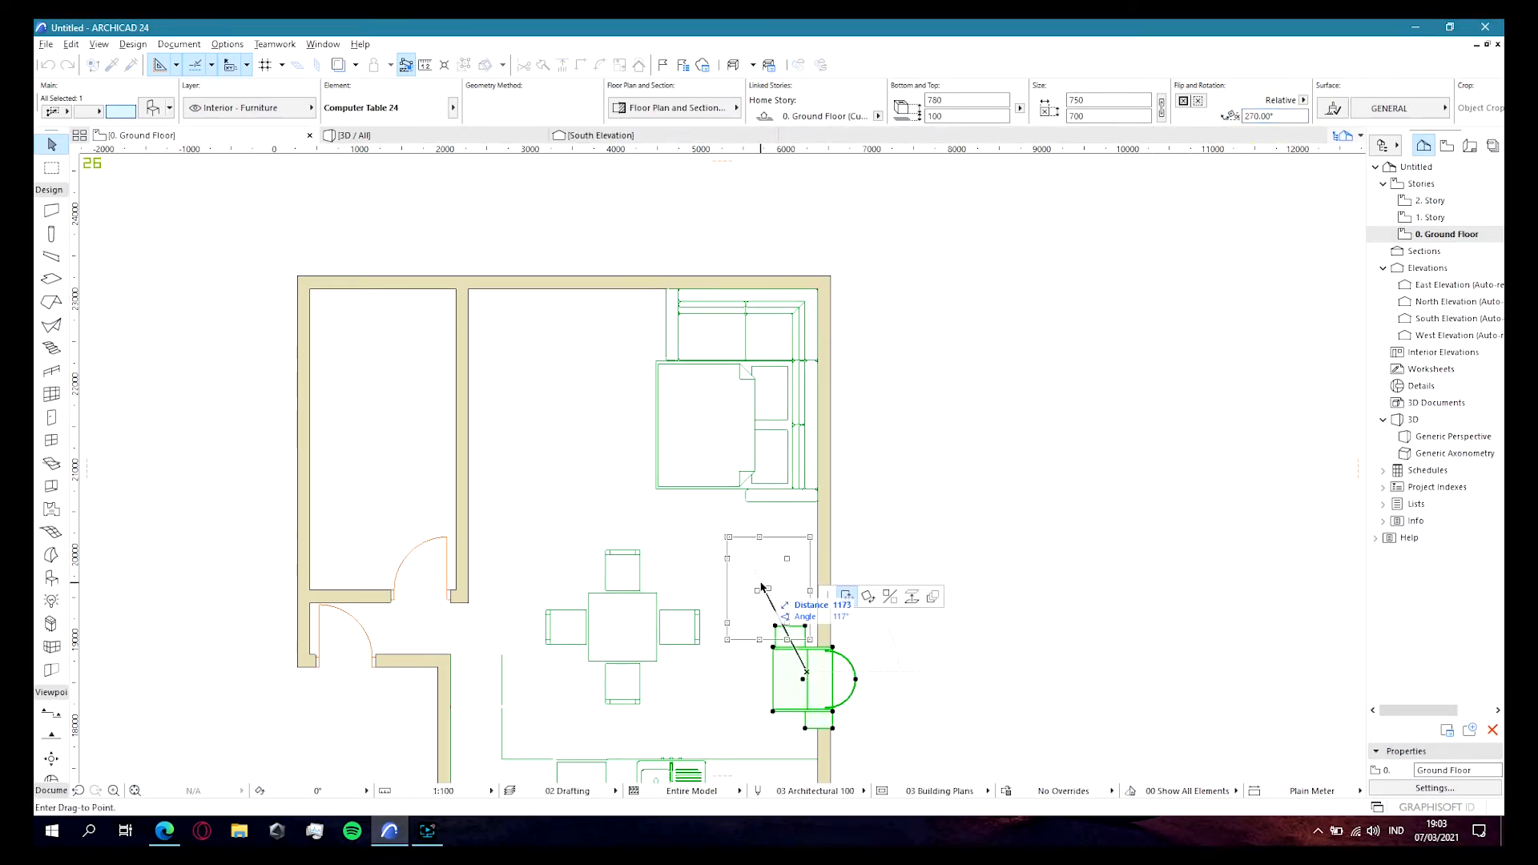
{"action": "left_click", "coordinate": [765, 555]}
{"action": "left_click", "coordinate": [530, 473]}
Step: Search the object library for "television" and place Plasma TV 17 beside the partition wall in the main room
{"action": "double_click", "coordinate": [52, 577]}
{"action": "left_click_drag", "start_coordinate": [564, 64], "coordinate": [471, 62]}
{"action": "type", "text": "television"}
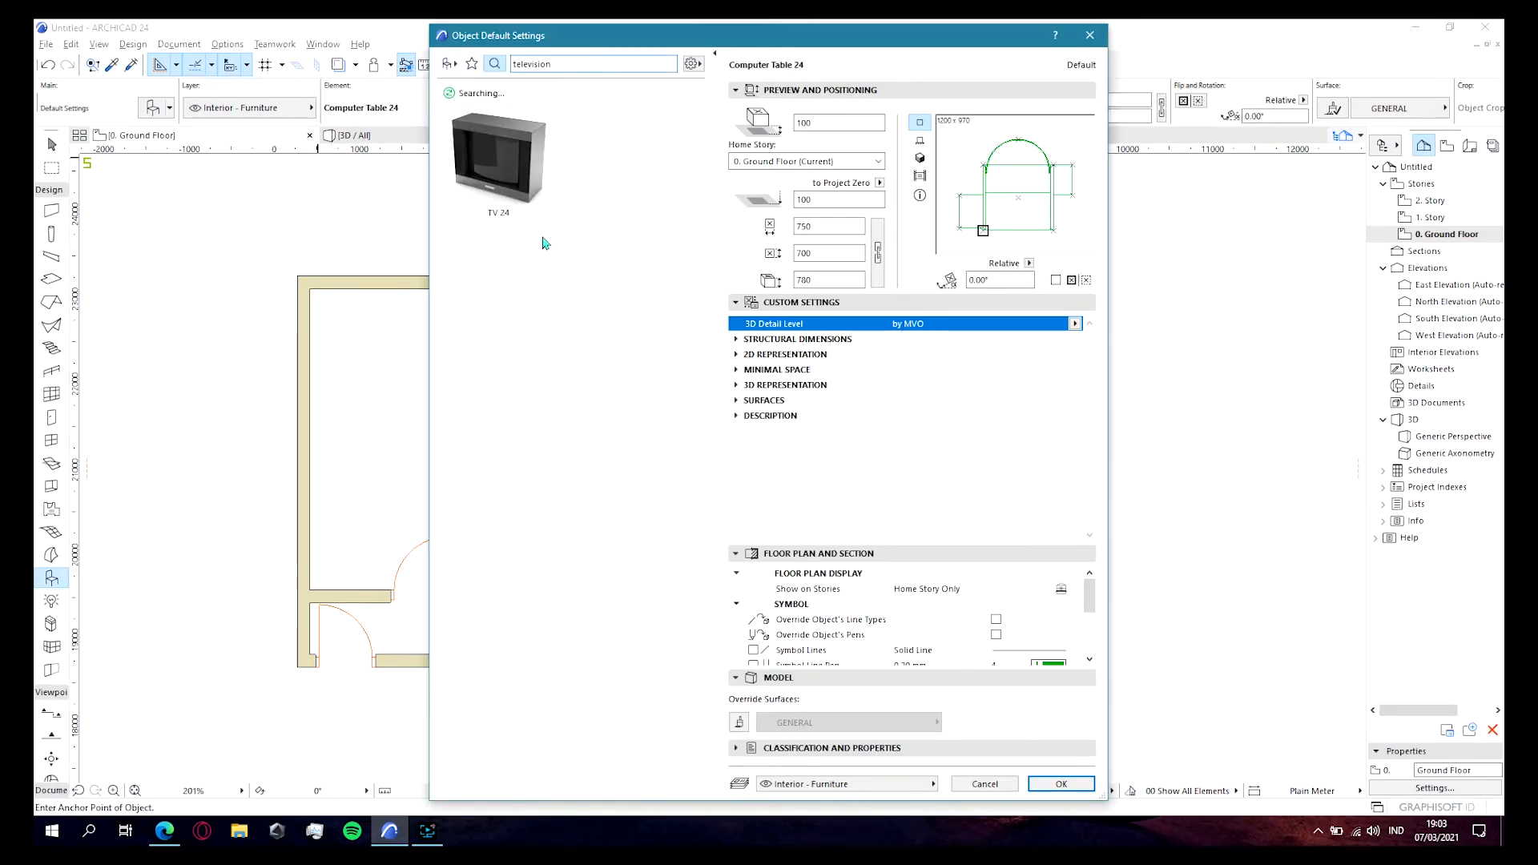
{"action": "left_click", "coordinate": [498, 165]}
{"action": "left_click", "coordinate": [618, 280]}
{"action": "left_click", "coordinate": [498, 164]}
{"action": "left_click", "coordinate": [500, 278]}
{"action": "left_click", "coordinate": [1053, 783]}
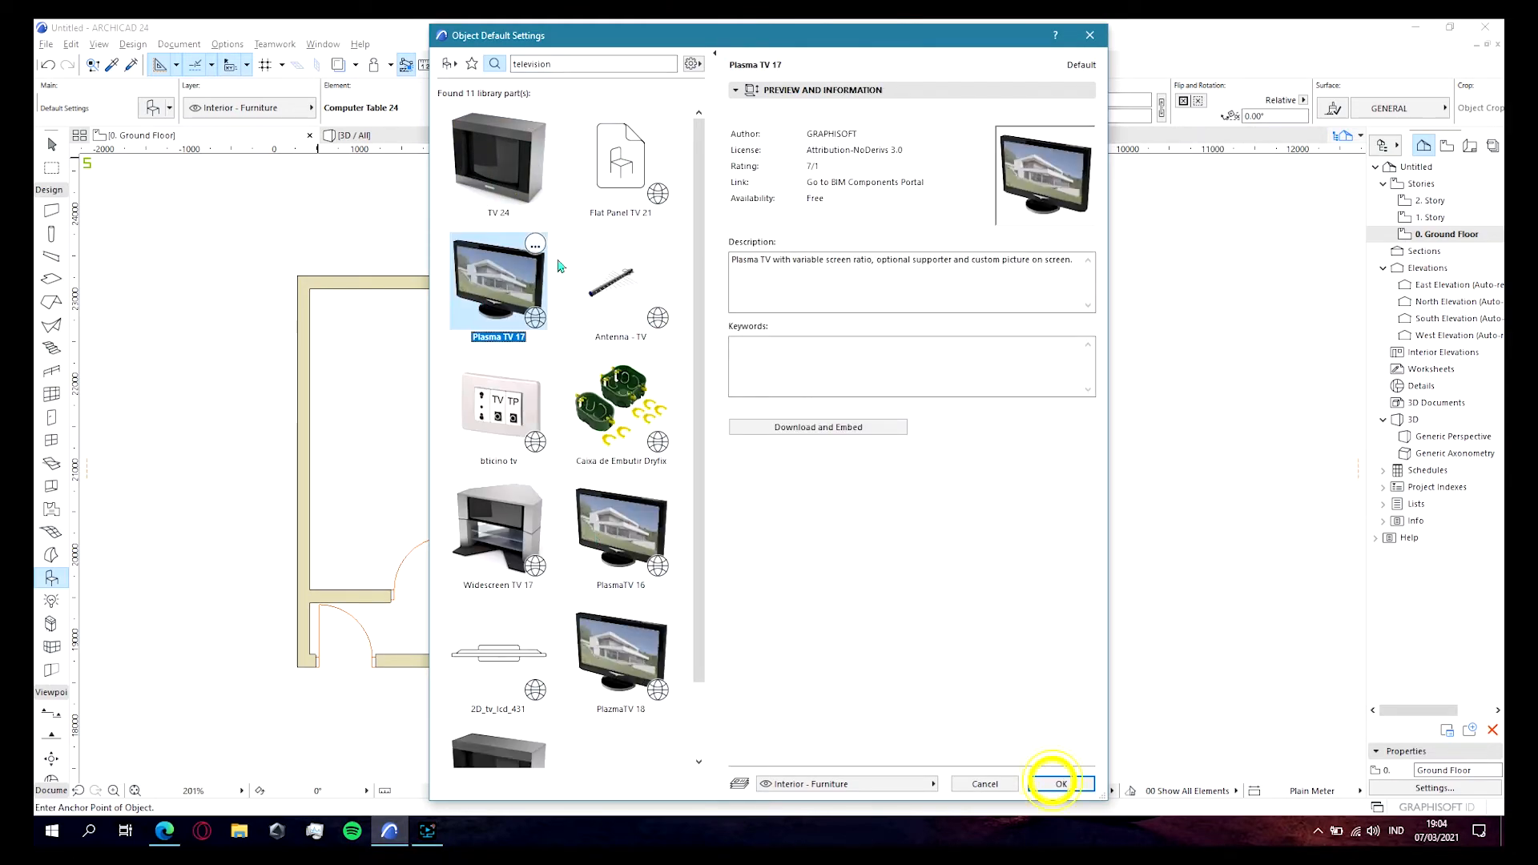
{"action": "left_click", "coordinate": [856, 351]}
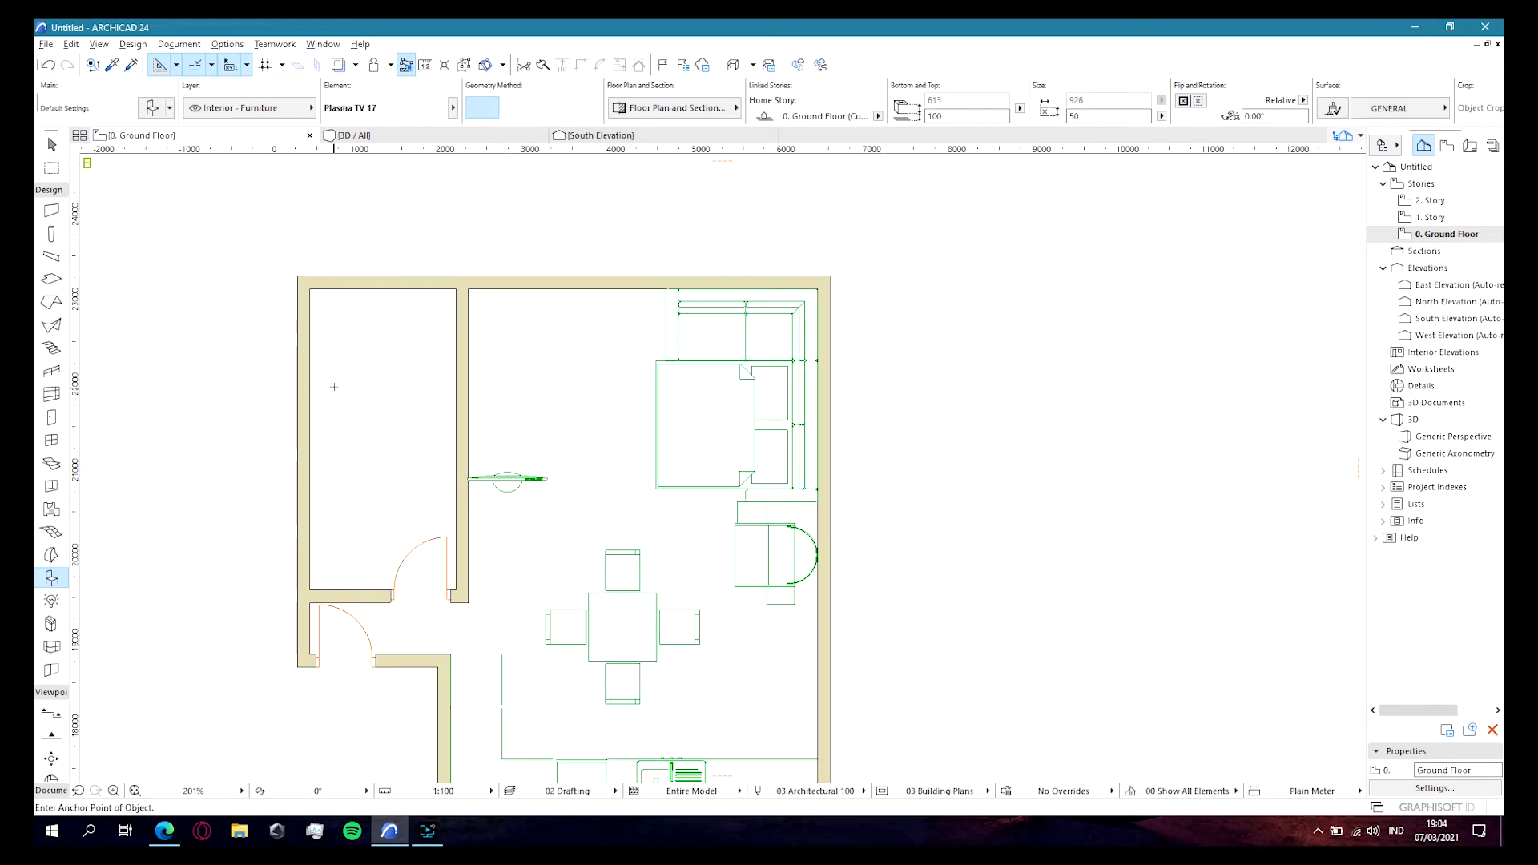
Step: Choose Coffee Table 05 24 through a library search for "table" and set its rotation angle to 270°
{"action": "double_click", "coordinate": [51, 577]}
{"action": "left_click_drag", "start_coordinate": [560, 64], "coordinate": [495, 64]}
{"action": "type", "text": "table"}
{"action": "scroll", "coordinate": [578, 339], "scroll_direction": "down", "scroll_amount": 1}
{"action": "left_click", "coordinate": [498, 432]}
{"action": "left_click", "coordinate": [1060, 548]}
{"action": "double_click", "coordinate": [1266, 116]}
{"action": "type", "text": "27"}
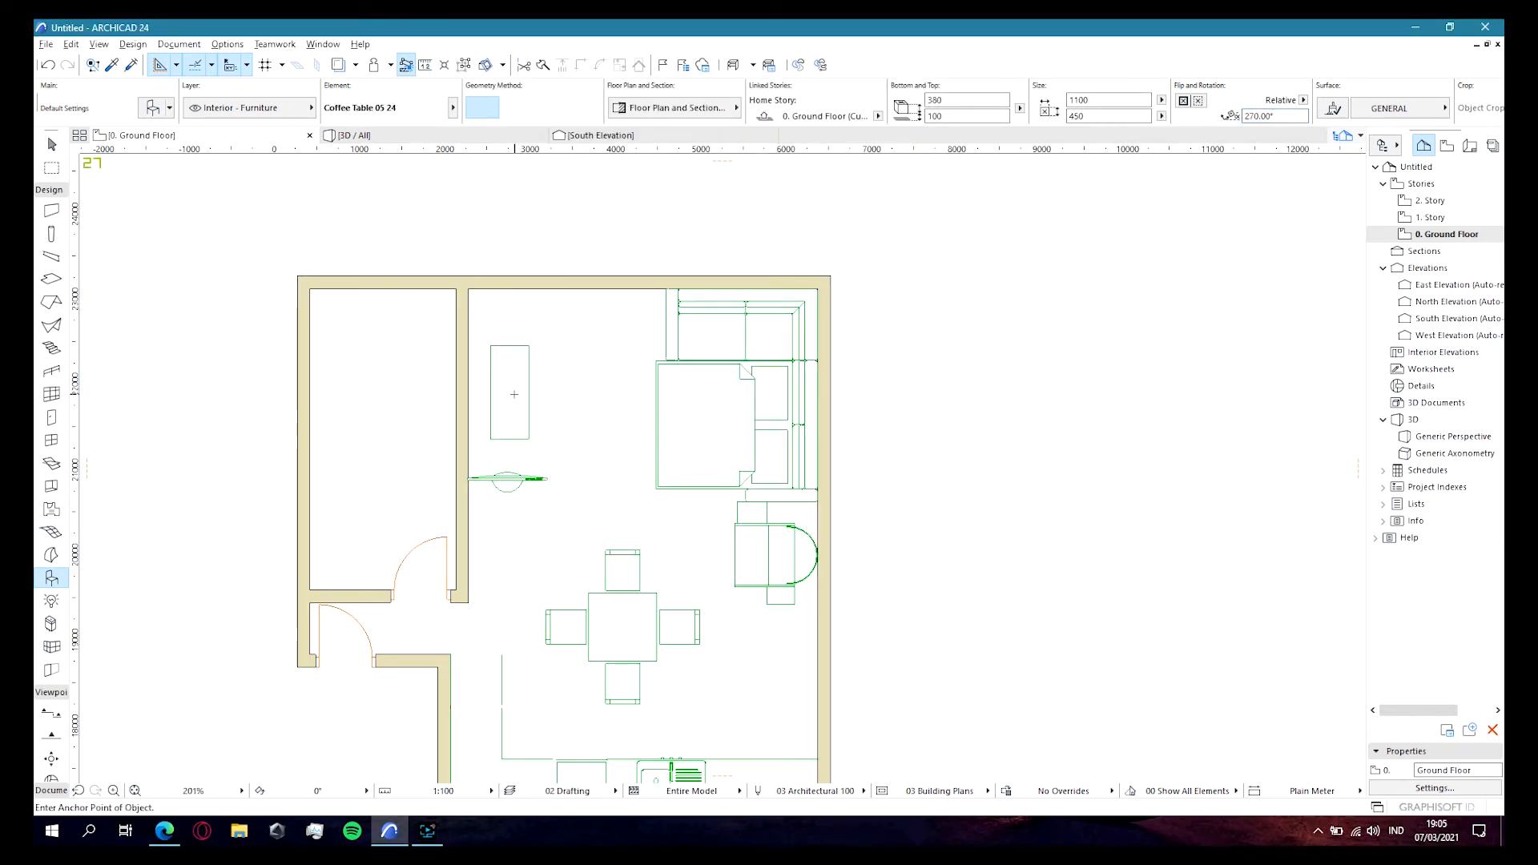
Step: Move the coffee table against the partition wall in the main room
{"action": "key", "text": "Escape"}
{"action": "left_click", "coordinate": [514, 391]}
{"action": "left_click_drag", "start_coordinate": [490, 346], "coordinate": [468, 346]}
Step: Rotate the TV to 270° and move it onto the coffee table beside the partition wall
{"action": "left_click", "coordinate": [522, 481]}
{"action": "left_click_drag", "start_coordinate": [1275, 116], "coordinate": [1179, 137]}
{"action": "type", "text": "270"}
{"action": "key", "text": "Return"}
{"action": "left_click", "coordinate": [505, 478]}
{"action": "left_click", "coordinate": [486, 392]}
{"action": "left_click", "coordinate": [944, 471]}
Step: Place Shower Cabin 24 from a library search for "shower" in the bathroom's lower-left corner
{"action": "double_click", "coordinate": [49, 577]}
{"action": "double_click", "coordinate": [544, 62]}
{"action": "type", "text": "shower"}
{"action": "left_click", "coordinate": [497, 156]}
{"action": "left_click", "coordinate": [1062, 553]}
{"action": "left_click", "coordinate": [341, 589]}
{"action": "left_click", "coordinate": [49, 143]}
{"action": "left_click", "coordinate": [343, 556]}
{"action": "left_click_drag", "start_coordinate": [342, 625], "coordinate": [342, 591]}
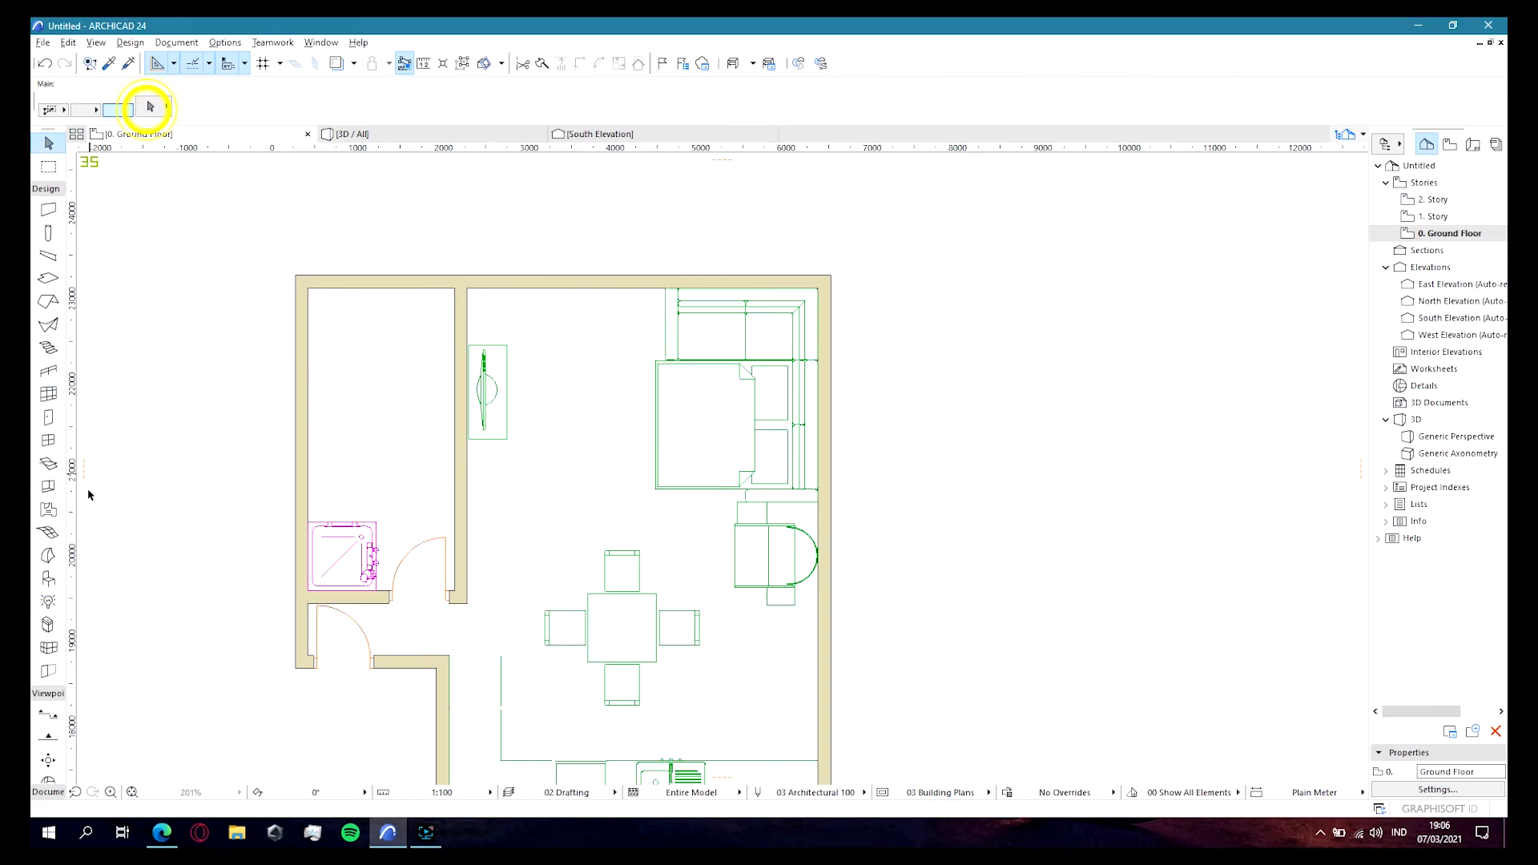
Step: Search the object library for "wastafle" to look for a washbasin
{"action": "double_click", "coordinate": [49, 577]}
{"action": "left_click", "coordinate": [448, 61]}
{"action": "scroll", "coordinate": [576, 384], "scroll_direction": "down", "scroll_amount": 1}
{"action": "scroll", "coordinate": [576, 384], "scroll_direction": "up", "scroll_amount": 1}
{"action": "left_click", "coordinate": [493, 62]}
{"action": "type", "text": "wastafle"}
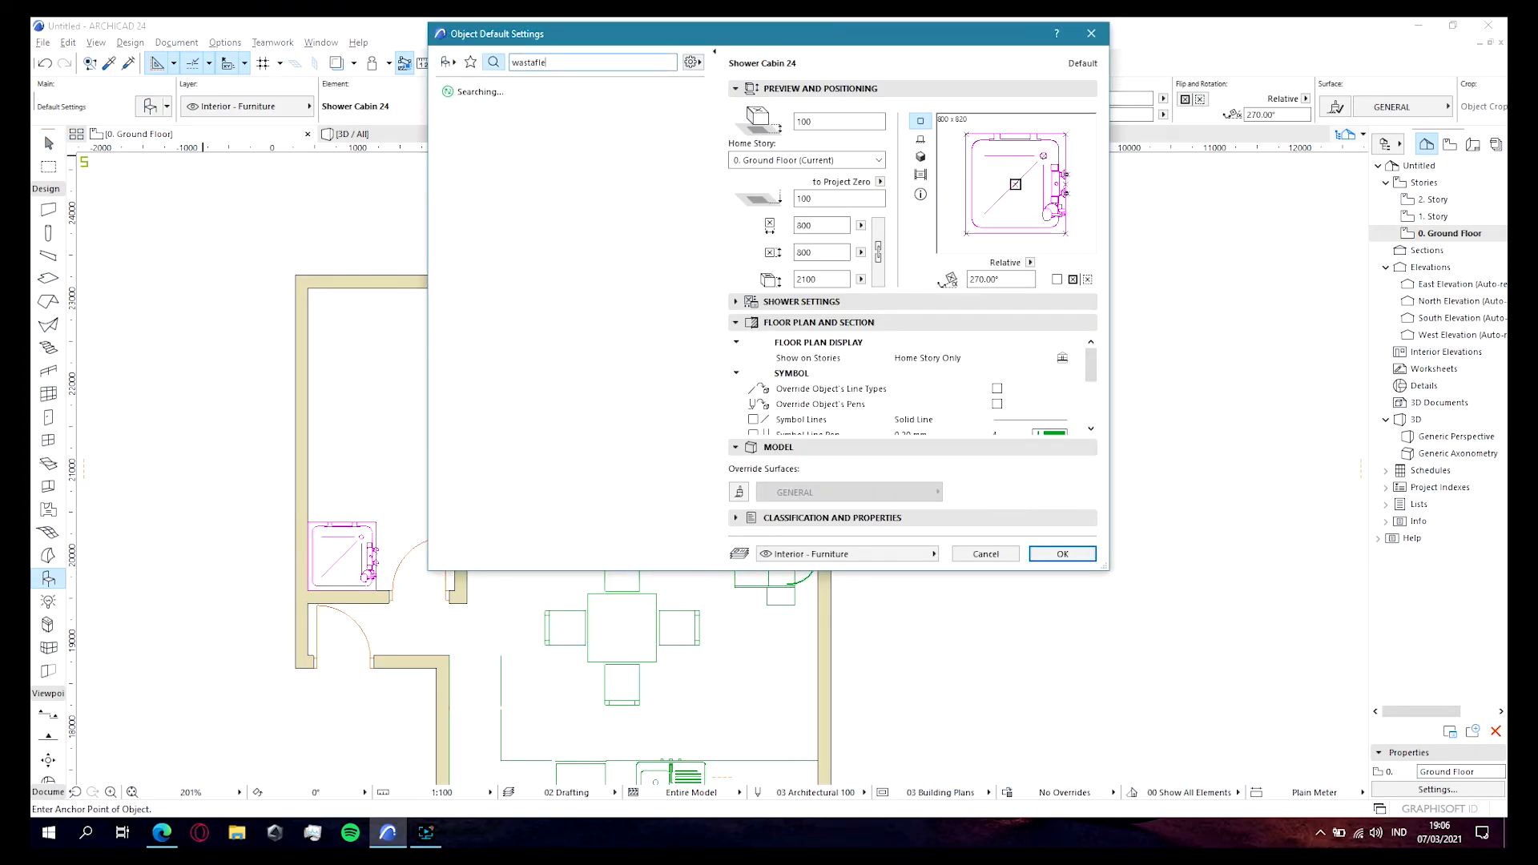
Step: Browse the library folders for a washbasin and try Countertop 24 from Kitchen Furniture 24
{"action": "left_click", "coordinate": [448, 62]}
{"action": "scroll", "coordinate": [539, 196], "scroll_direction": "up", "scroll_amount": 5}
{"action": "left_click", "coordinate": [540, 194]}
{"action": "scroll", "coordinate": [625, 384], "scroll_direction": "down", "scroll_amount": 5}
{"action": "scroll", "coordinate": [624, 385], "scroll_direction": "up", "scroll_amount": 5}
{"action": "left_click", "coordinate": [544, 177]}
{"action": "scroll", "coordinate": [628, 382], "scroll_direction": "down", "scroll_amount": 10}
{"action": "scroll", "coordinate": [569, 184], "scroll_direction": "down", "scroll_amount": 4}
{"action": "left_click", "coordinate": [550, 109]}
{"action": "left_click", "coordinate": [541, 141]}
{"action": "left_click", "coordinate": [501, 300]}
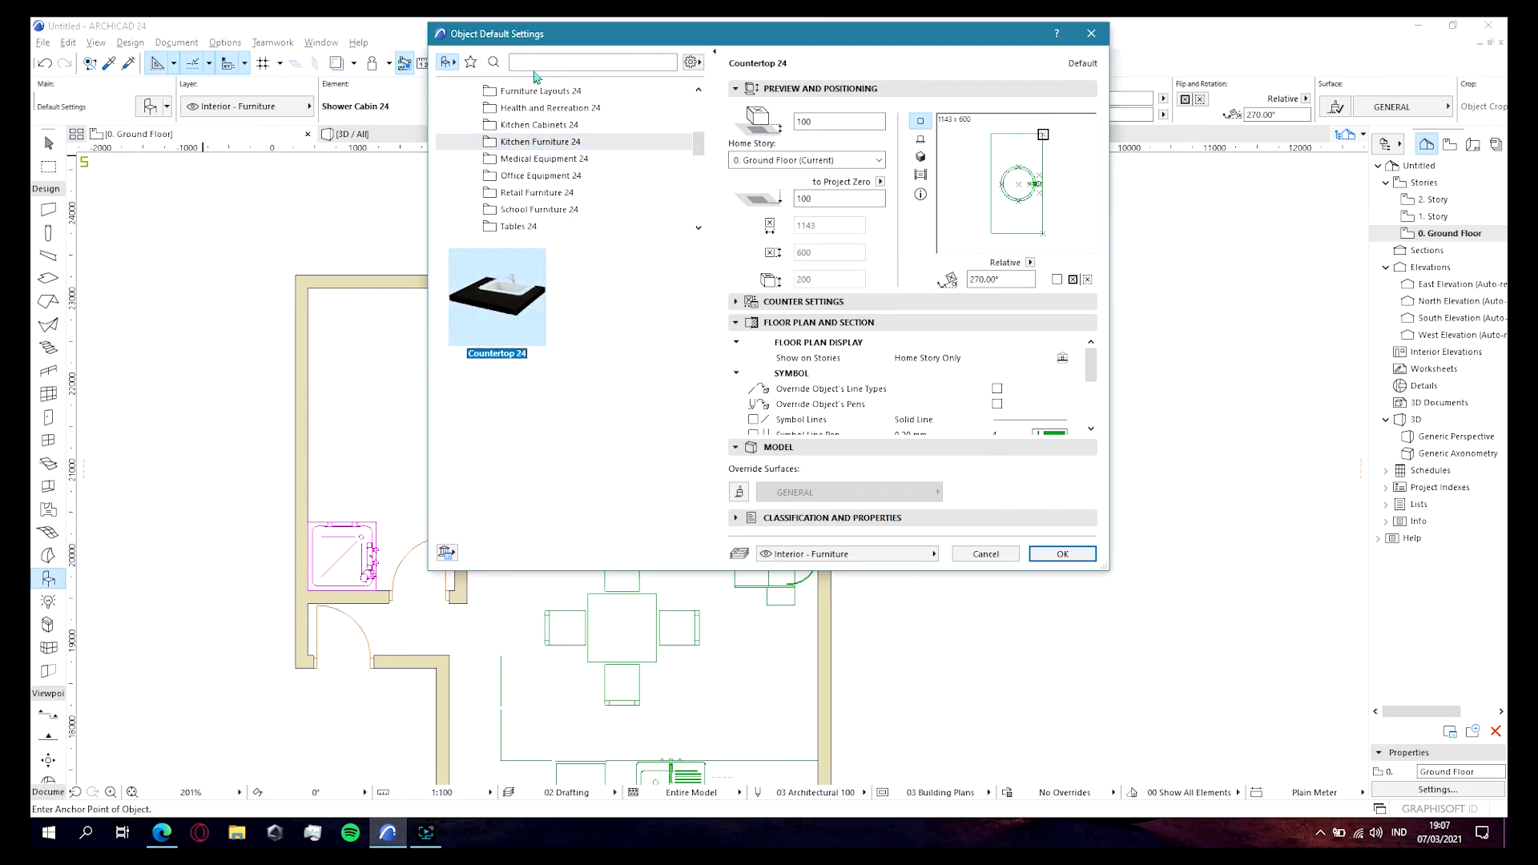
Step: Search the object library for "wastafel" and "shtafel", and clear the search text
{"action": "left_click", "coordinate": [536, 63]}
{"action": "type", "text": "wastafel"}
{"action": "key", "text": "BackSpace"}
{"action": "key", "text": "BackSpace"}
{"action": "key", "text": "BackSpace"}
{"action": "key", "text": "BackSpace"}
{"action": "key", "text": "BackSpace"}
{"action": "key", "text": "BackSpace"}
{"action": "type", "text": "shtafel"}
{"action": "left_click", "coordinate": [556, 156]}
{"action": "key", "text": "BackSpace"}
{"action": "key", "text": "BackSpace"}
{"action": "key", "text": "BackSpace"}
{"action": "key", "text": "BackSpace"}
{"action": "key", "text": "BackSpace"}
{"action": "key", "text": "BackSpace"}
{"action": "key", "text": "BackSpace"}
{"action": "key", "text": "BackSpace"}
{"action": "key", "text": "BackSpace"}
Step: Choose Basin 24 from the Basins 24 folder of Plumbing Fixtures 24 as the object to place
{"action": "left_click", "coordinate": [447, 63]}
{"action": "left_click", "coordinate": [492, 336]}
{"action": "scroll", "coordinate": [557, 160], "scroll_direction": "down", "scroll_amount": 5}
{"action": "left_click", "coordinate": [557, 160]}
{"action": "left_click", "coordinate": [492, 337]}
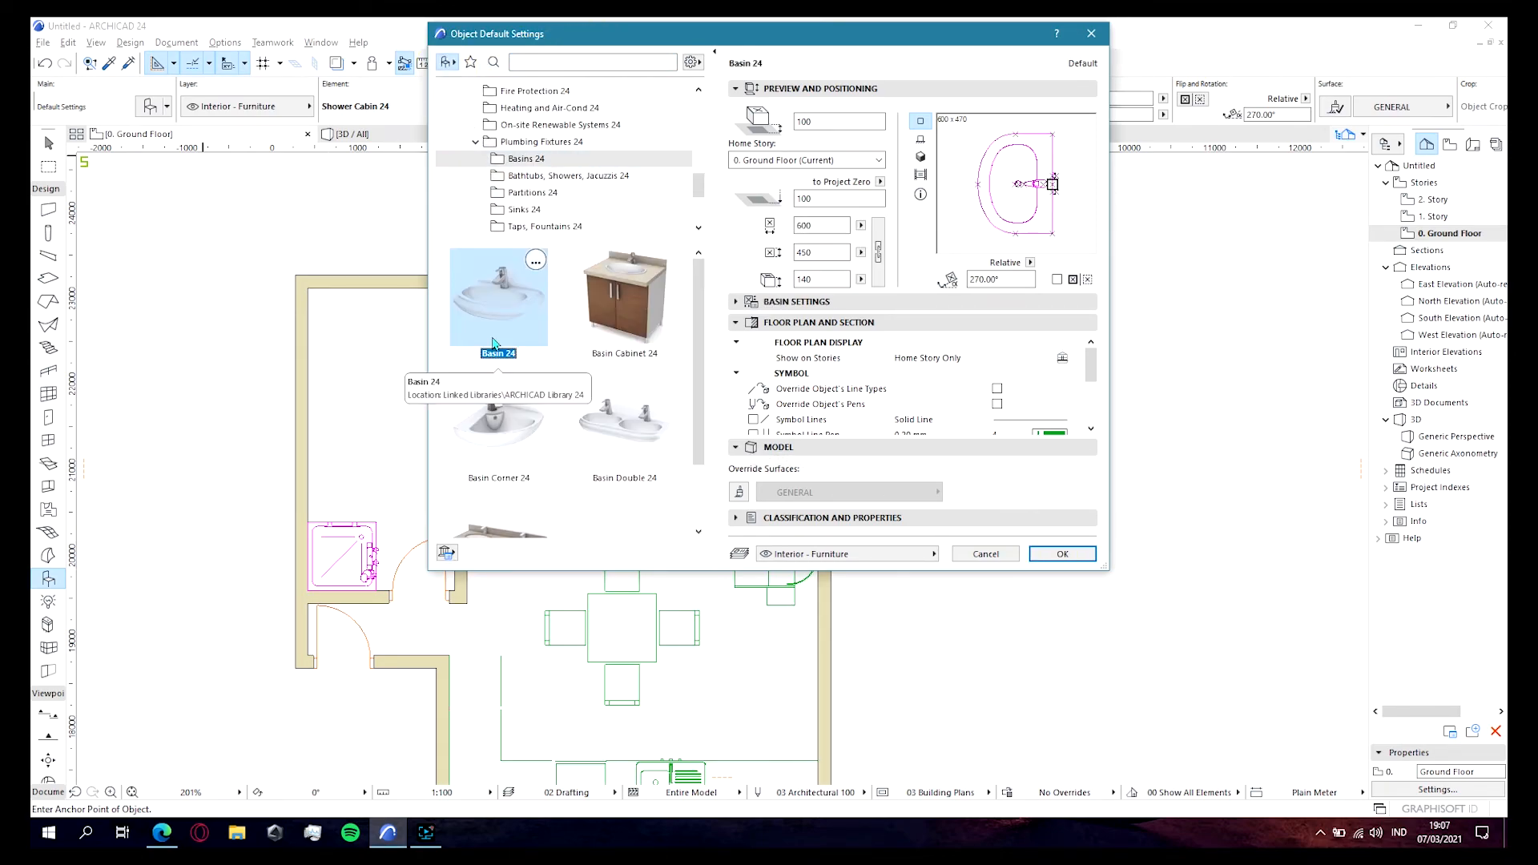
{"action": "left_click", "coordinate": [1055, 554]}
Step: Set the basin's rotation to 90° and place it against the bathroom's left wall directly above the shower cabin
{"action": "left_click", "coordinate": [320, 487]}
{"action": "key", "text": "ctrl+z"}
{"action": "double_click", "coordinate": [1263, 114]}
{"action": "type", "text": "90"}
{"action": "left_click", "coordinate": [333, 478]}
{"action": "left_click", "coordinate": [48, 144]}
{"action": "left_click", "coordinate": [324, 501]}
{"action": "left_click", "coordinate": [309, 520]}
Step: Search the object library for "toilet" and choose a toilet from the results
{"action": "double_click", "coordinate": [49, 581]}
{"action": "left_click", "coordinate": [522, 63]}
{"action": "type", "text": "toilet"}
{"action": "left_click", "coordinate": [538, 349]}
{"action": "left_click", "coordinate": [1061, 552]}
Step: Try a rotation of 0° for the toilet and undo the attempt
{"action": "double_click", "coordinate": [1263, 115]}
{"action": "type", "text": "0"}
{"action": "key", "text": "ctrl+z"}
{"action": "key", "text": "ctrl+z"}
Step: Pick a toilet in the object library and place it against the bathroom's left wall above the basin
{"action": "left_click", "coordinate": [48, 582]}
{"action": "double_click", "coordinate": [48, 581]}
{"action": "left_click", "coordinate": [497, 278]}
{"action": "left_click", "coordinate": [1062, 552]}
{"action": "double_click", "coordinate": [1263, 115]}
{"action": "left_click", "coordinate": [322, 444]}
{"action": "left_click", "coordinate": [48, 143]}
{"action": "left_click", "coordinate": [343, 449]}
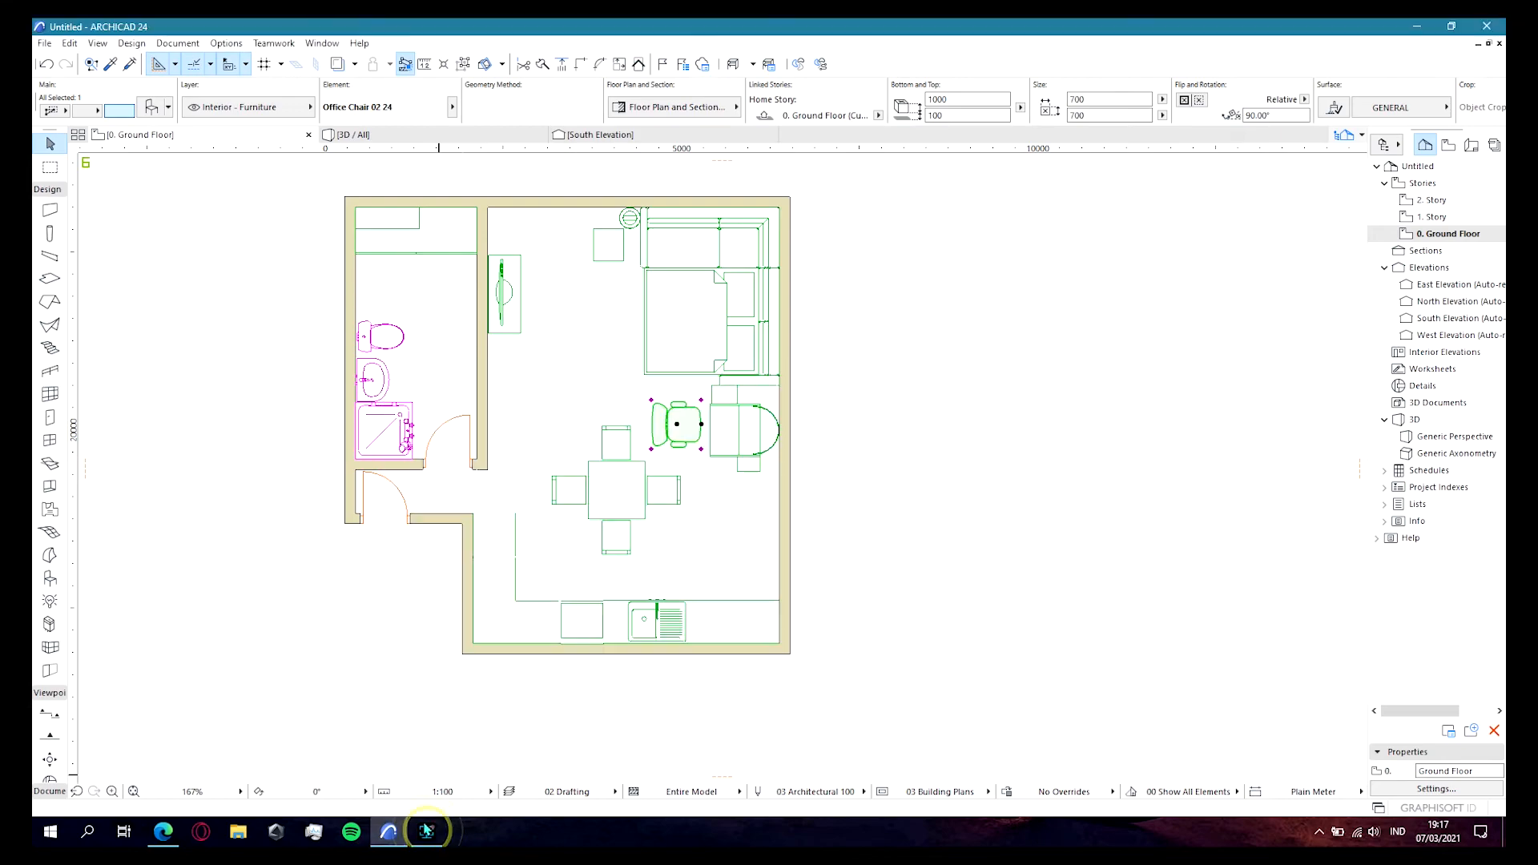
Step: Replace the selected office chair with dog 01 from a library search for "dog" and set its rotation to 0°
{"action": "left_click", "coordinate": [49, 578]}
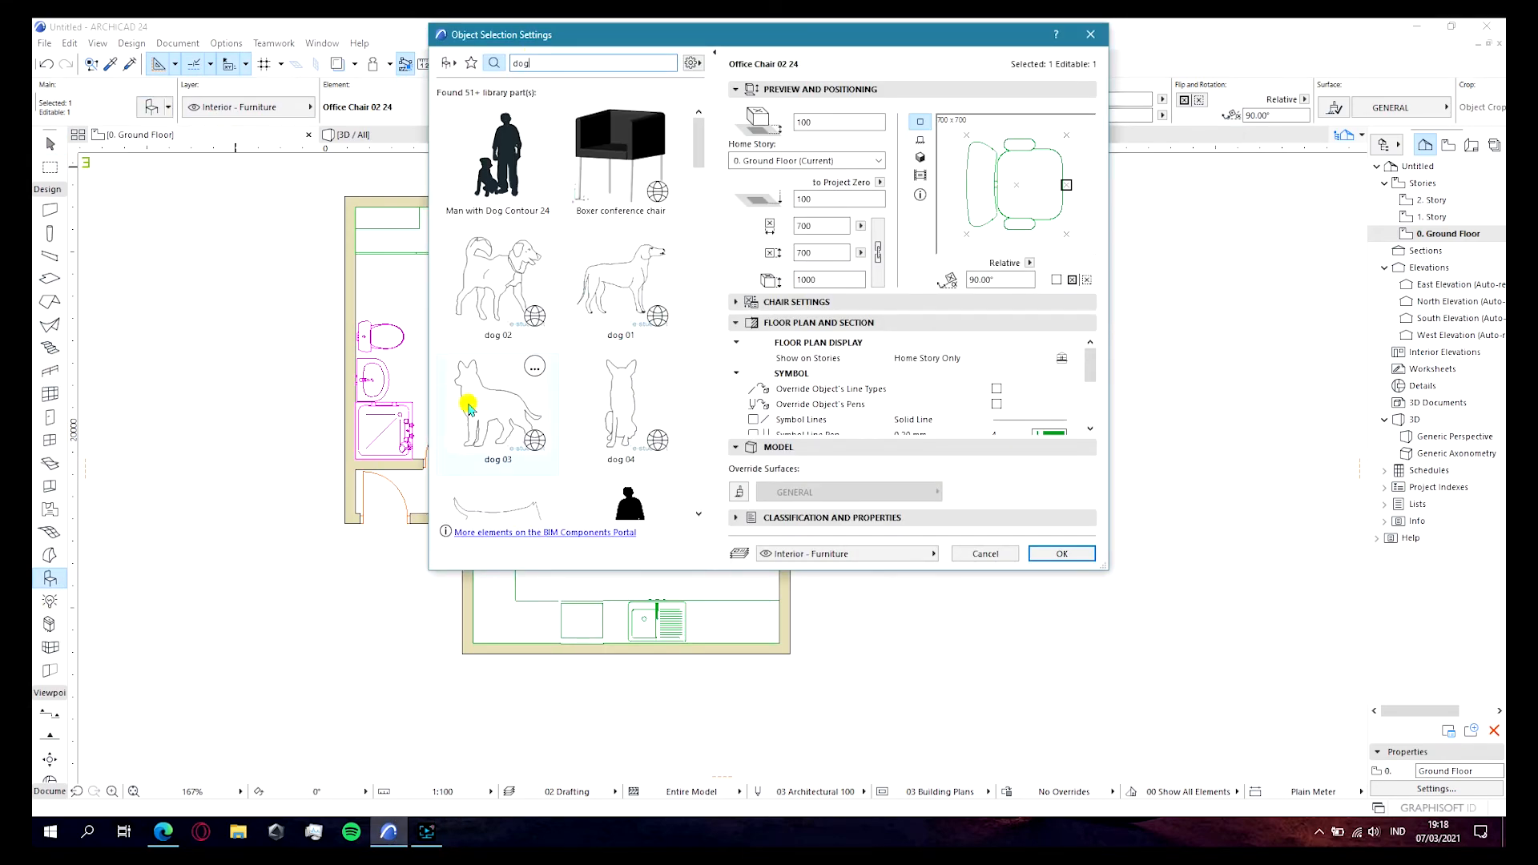
{"action": "left_click", "coordinate": [480, 400]}
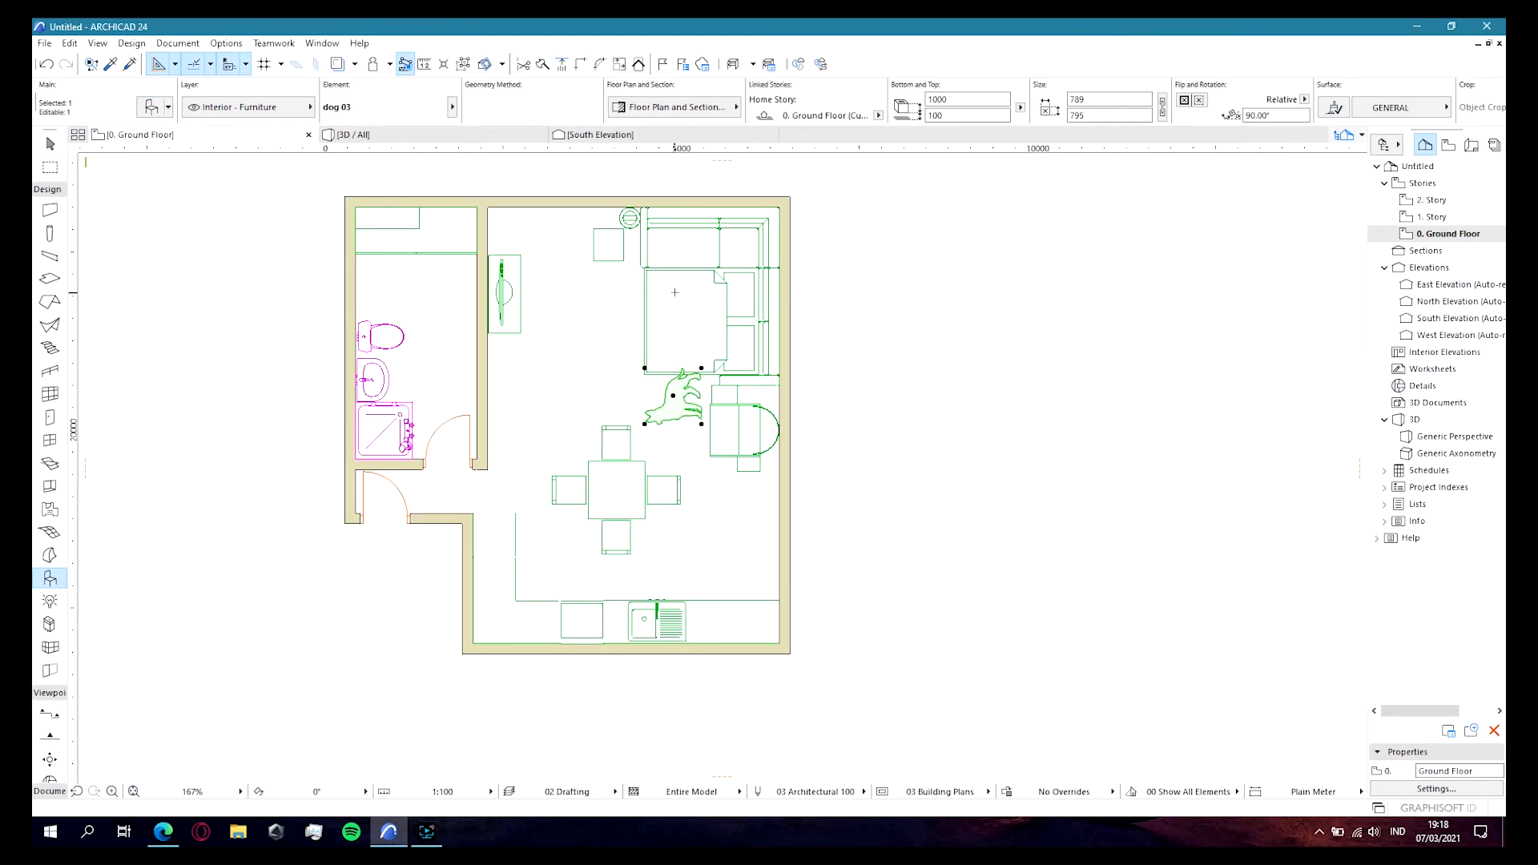
{"action": "left_click", "coordinate": [50, 144]}
{"action": "left_click", "coordinate": [685, 413]}
{"action": "type", "text": "0"}
{"action": "key", "text": "Return"}
Step: Try rotations of 180°, 270° and 90° on the dog and undo these changes
{"action": "left_click_drag", "start_coordinate": [1281, 117], "coordinate": [1212, 122]}
{"action": "type", "text": "180"}
{"action": "key", "text": "Return"}
{"action": "type", "text": "270"}
{"action": "key", "text": "Return"}
{"action": "type", "text": "90"}
{"action": "key", "text": "Return"}
{"action": "key", "text": "ctrl+z"}
{"action": "key", "text": "ctrl+z"}
{"action": "key", "text": "ctrl+z"}
{"action": "key", "text": "ctrl+z"}
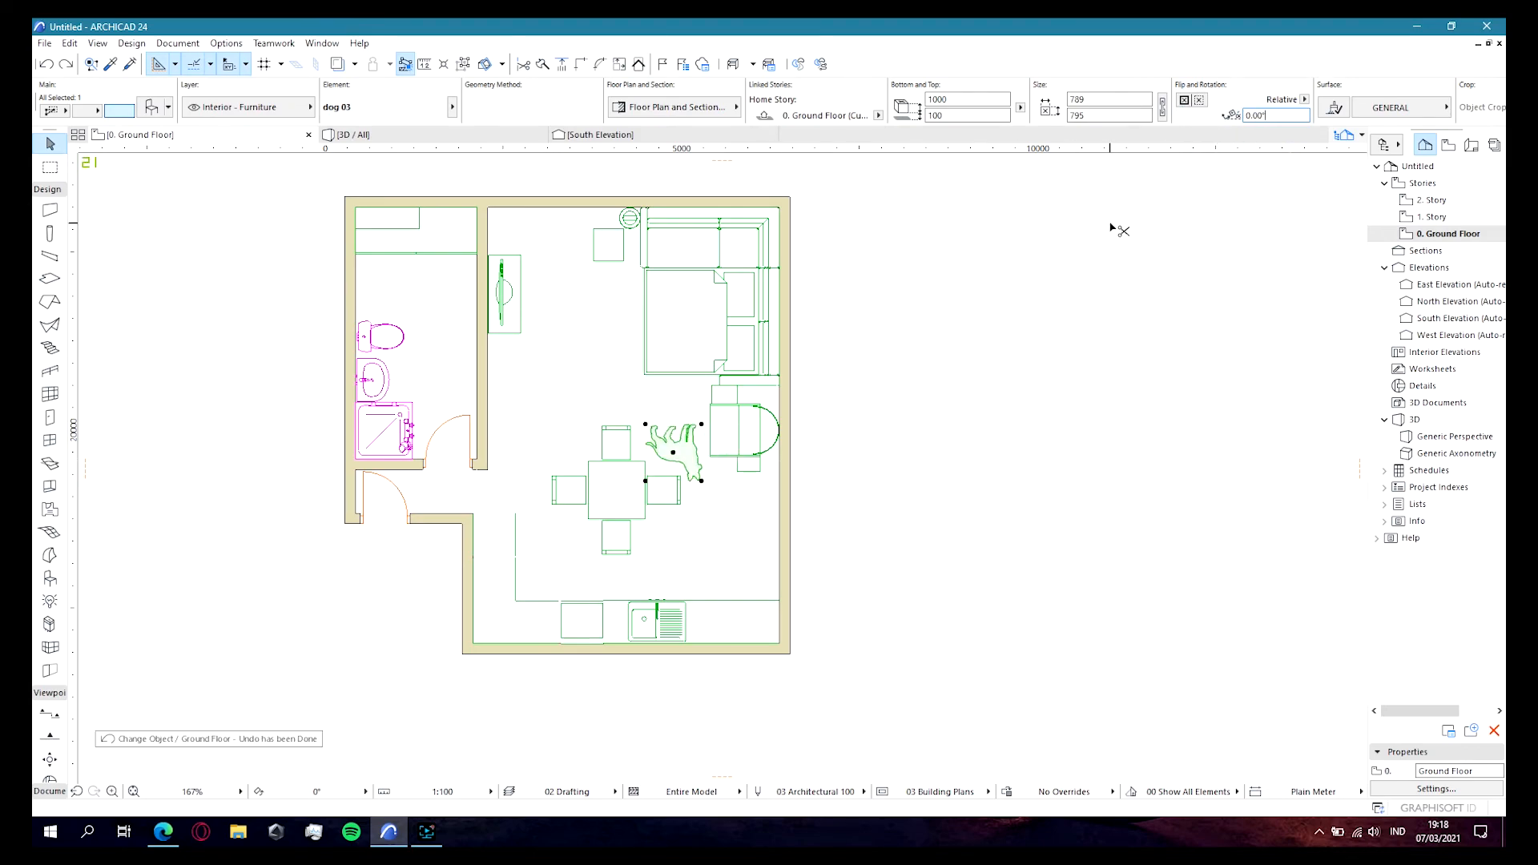
Step: Move the dog onto the upper part of the corner sofa and deselect it
{"action": "left_click_drag", "start_coordinate": [702, 424], "coordinate": [655, 424]}
{"action": "left_click_drag", "start_coordinate": [758, 423], "coordinate": [701, 250]}
{"action": "left_click", "coordinate": [855, 426]}
Step: Place Laptop 24 from a library search for "laptop" on the bed
{"action": "left_click", "coordinate": [49, 578]}
{"action": "left_click", "coordinate": [151, 108]}
{"action": "left_click", "coordinate": [600, 61]}
{"action": "type", "text": "laptop"}
{"action": "left_click", "coordinate": [498, 156]}
{"action": "left_click", "coordinate": [1064, 552]}
{"action": "scroll", "coordinate": [740, 470], "scroll_direction": "down", "scroll_amount": 1}
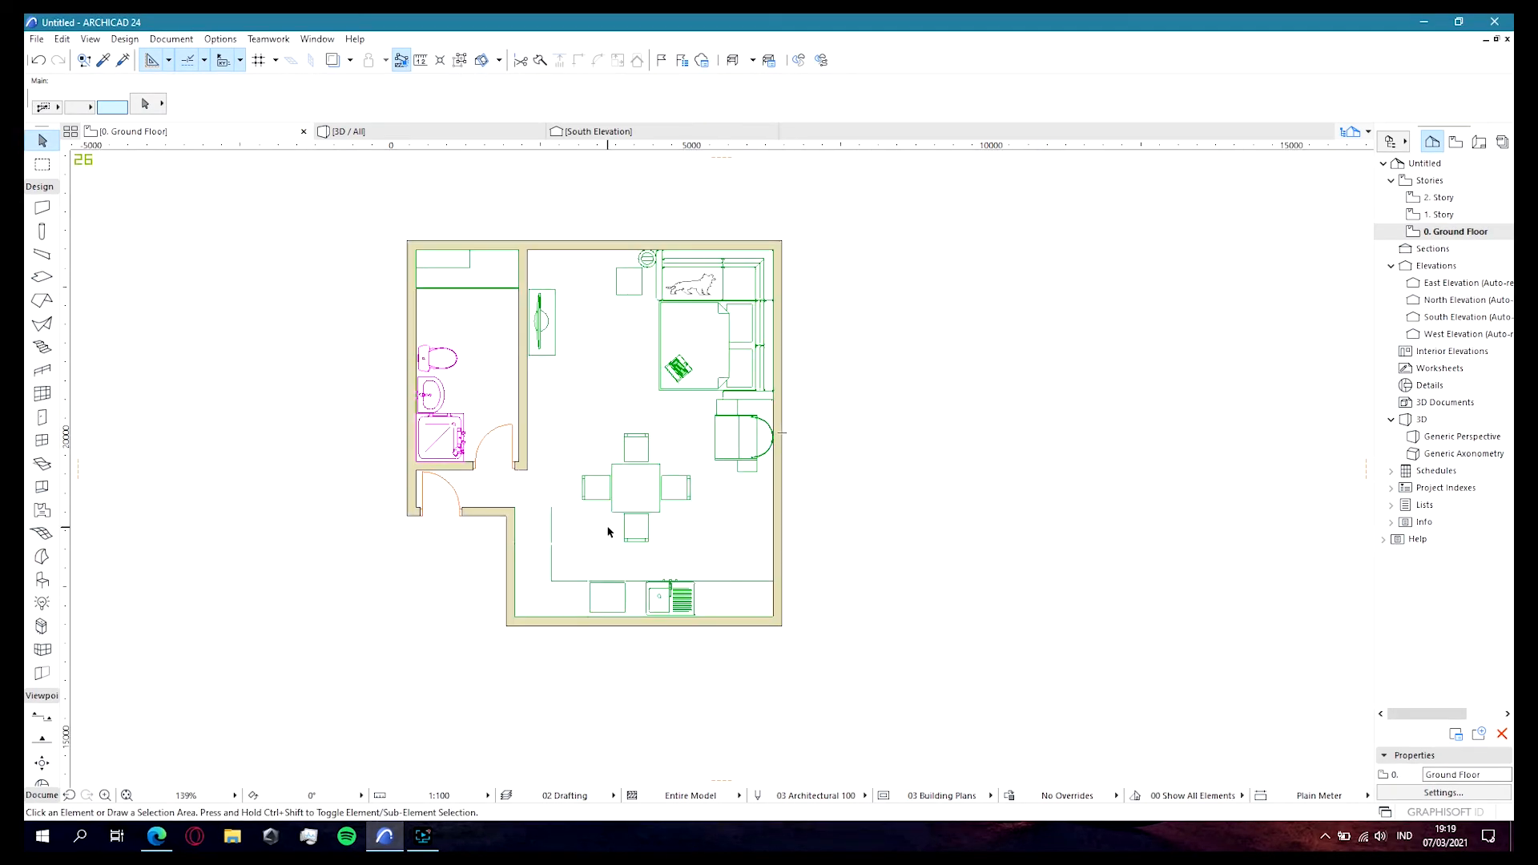
Step: Place Office Chair 06 24 from a library search for "chair" near the computer table and set its rotation to 90°
{"action": "left_click", "coordinate": [50, 578]}
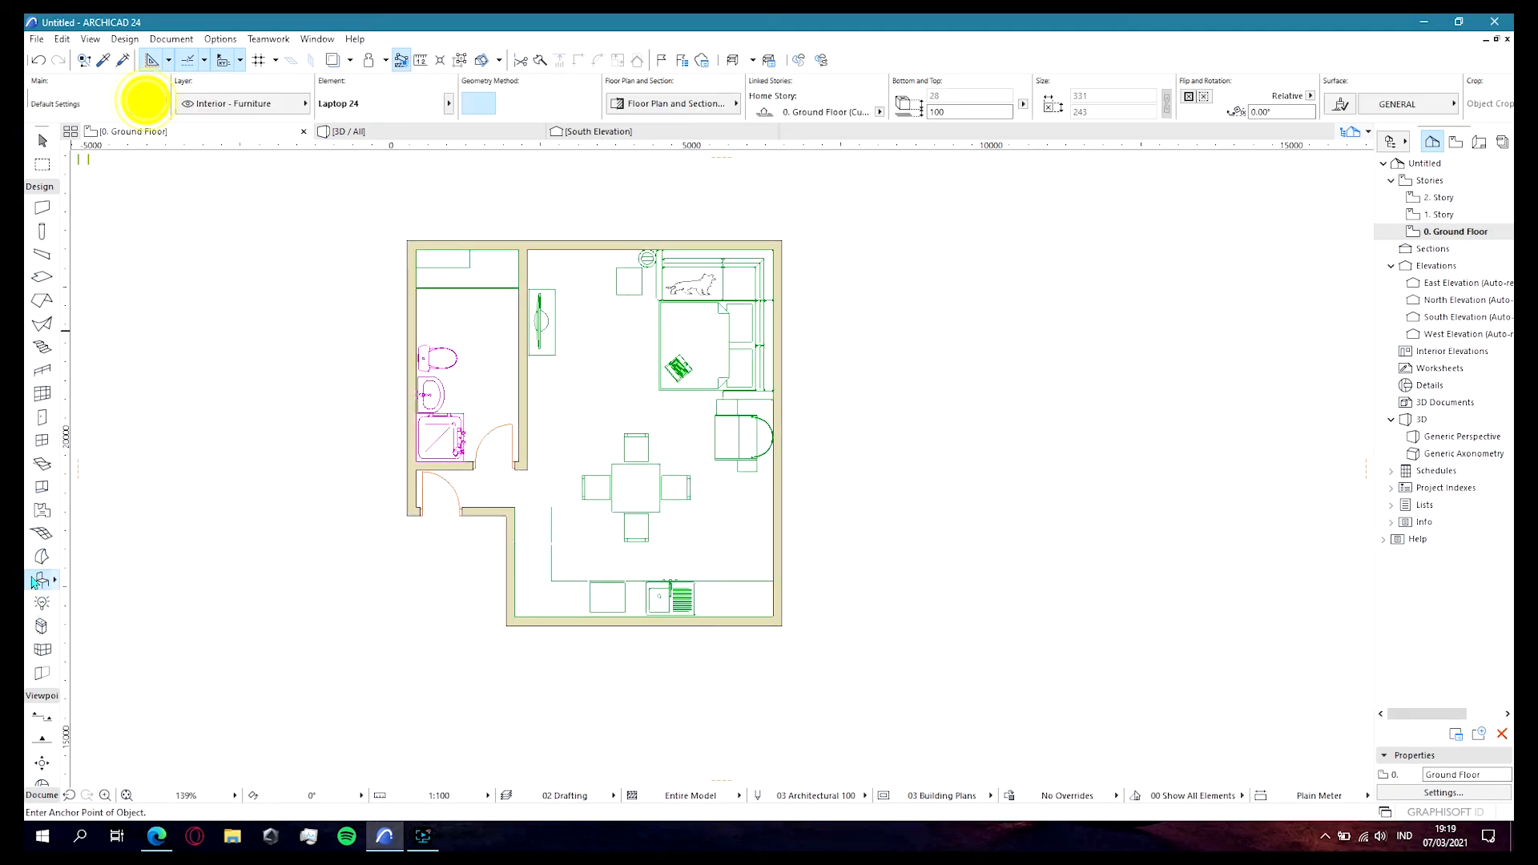
{"action": "left_click", "coordinate": [151, 107]}
{"action": "left_click", "coordinate": [584, 61]}
{"action": "type", "text": "chair"}
{"action": "left_click", "coordinate": [617, 233]}
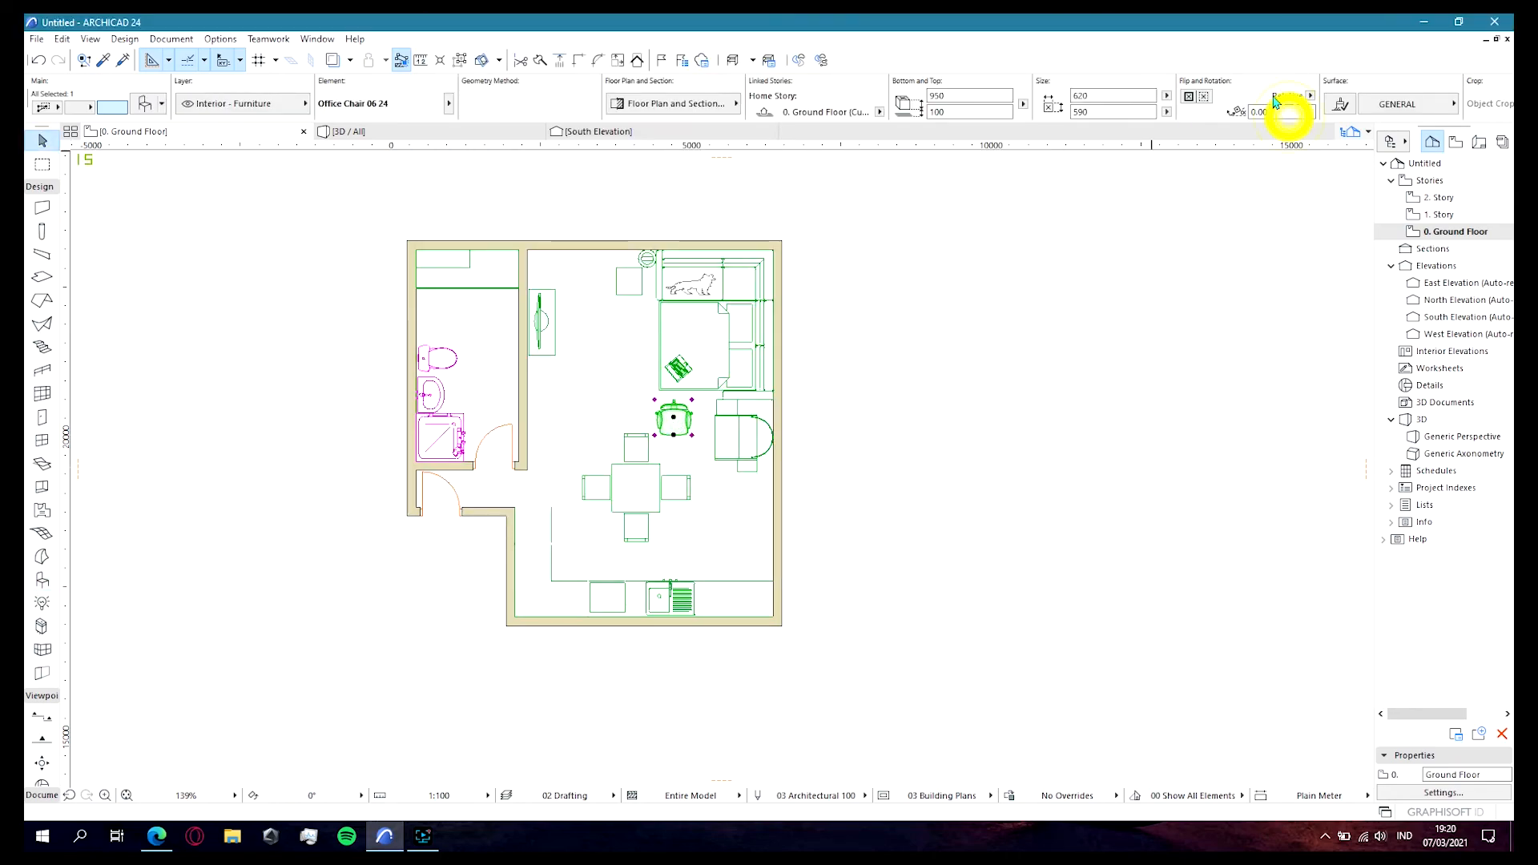
{"action": "type", "text": "90"}
{"action": "key", "text": "Return"}
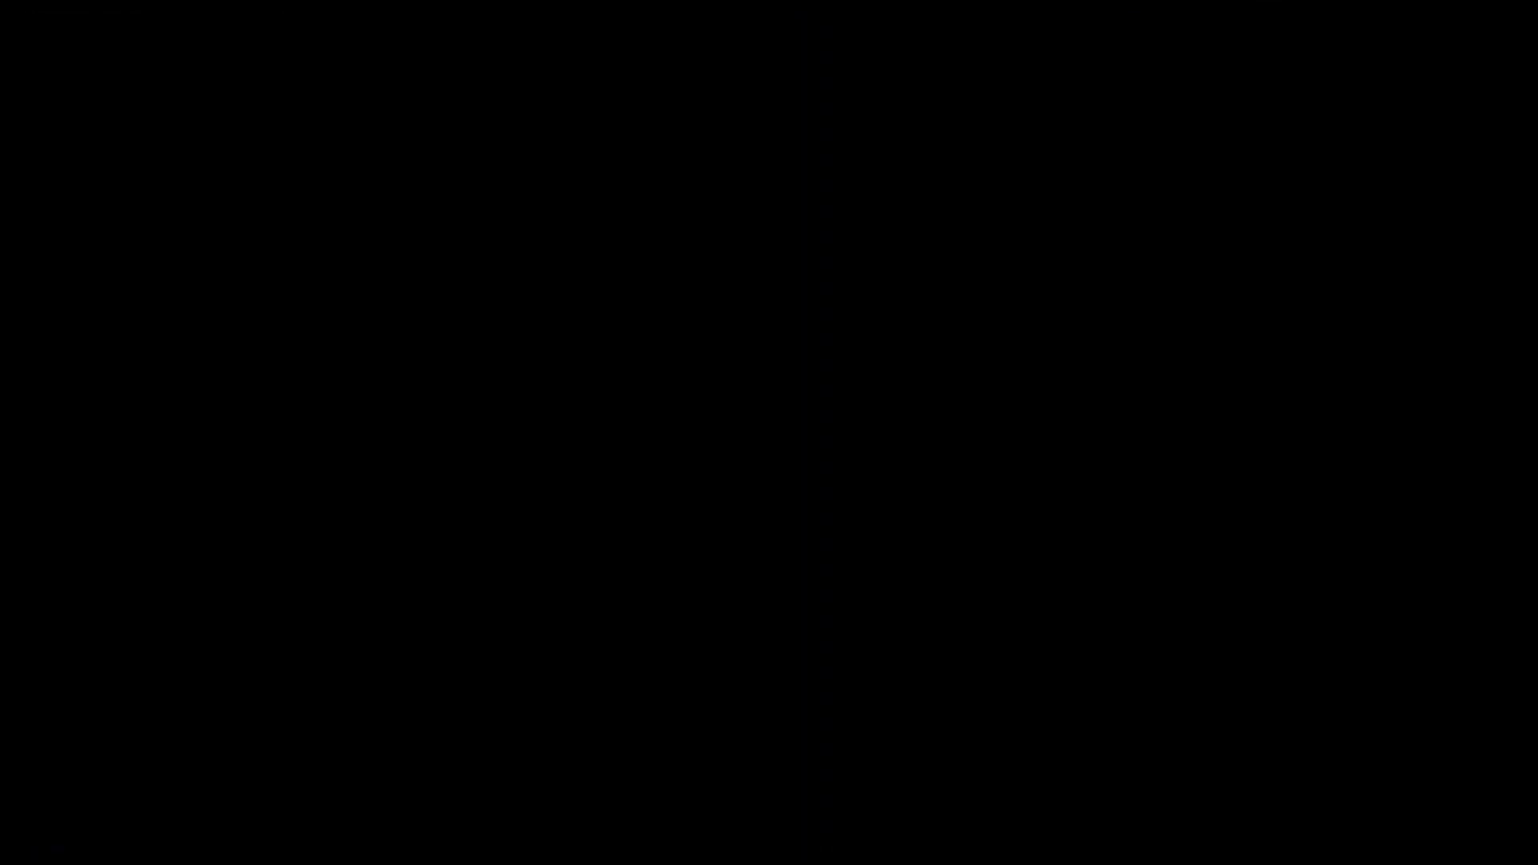